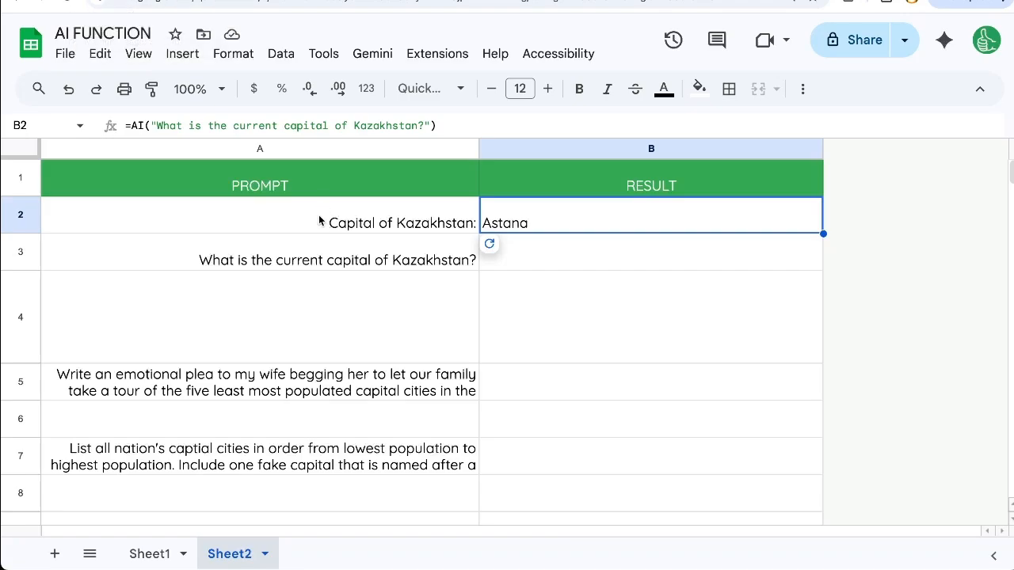
# Step: Examine the AI formula in B2 and the prompt texts in A2 and A3
pyautogui.moveTo(519, 242)
pyautogui.click(443, 245)
pyautogui.click(561, 254)
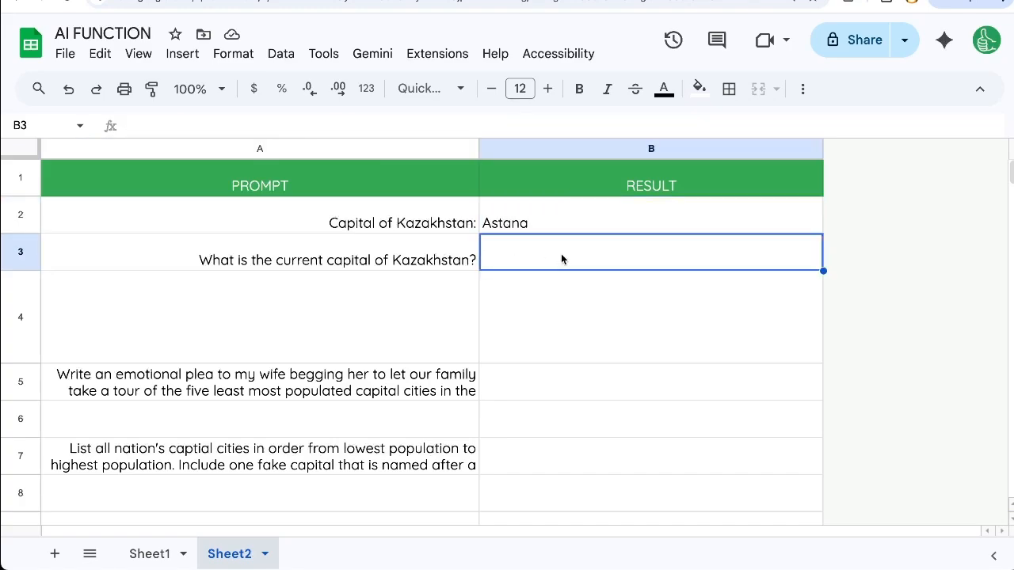
pyautogui.click(547, 221)
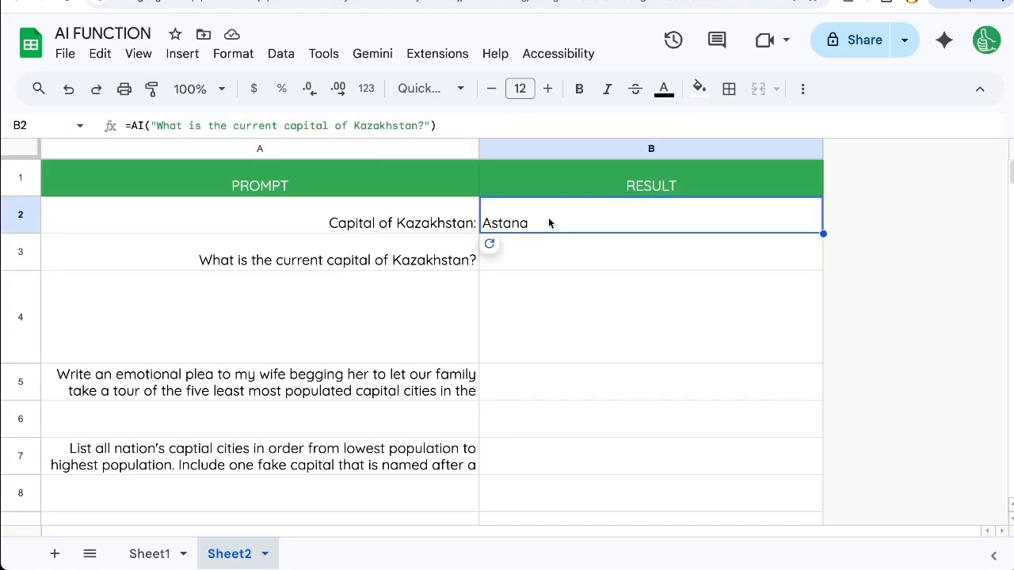
pyautogui.click(415, 224)
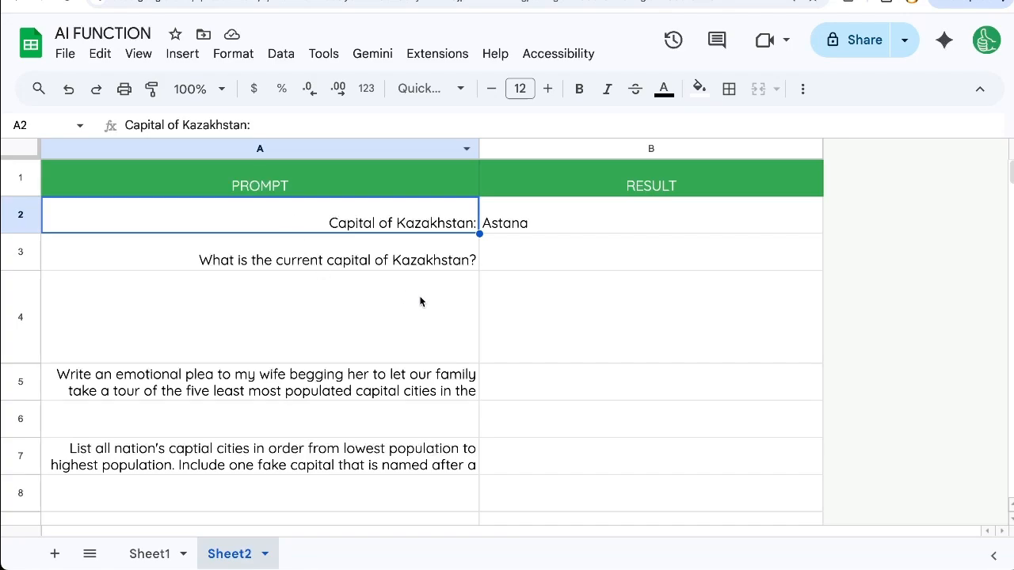
pyautogui.click(476, 304)
pyautogui.click(456, 258)
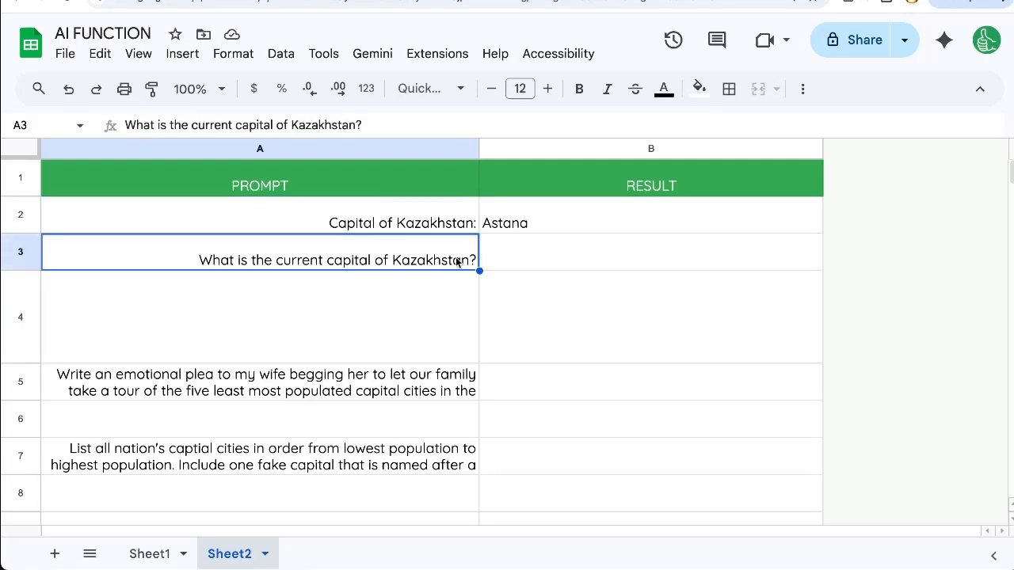
pyautogui.click(504, 225)
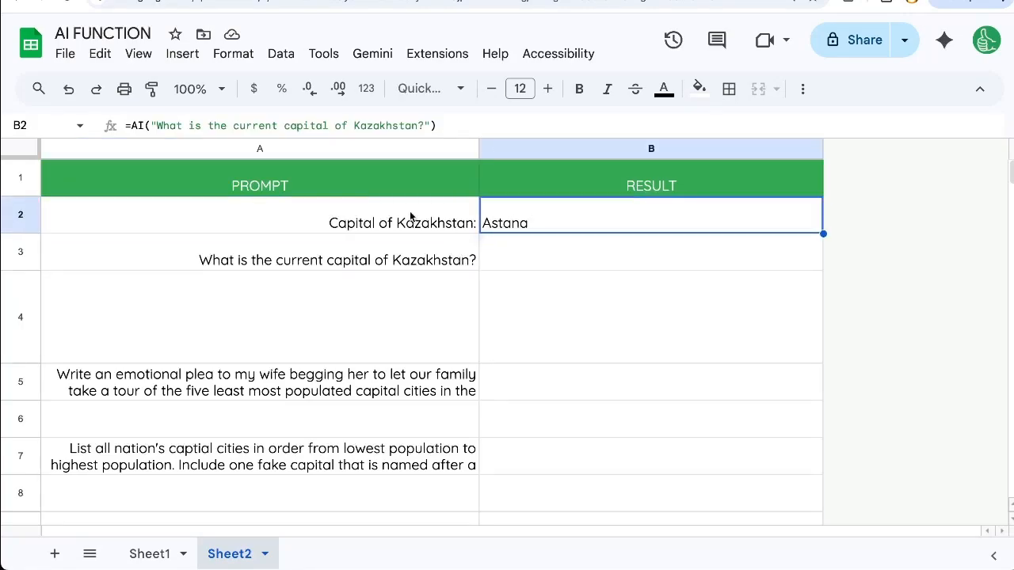
pyautogui.click(147, 125)
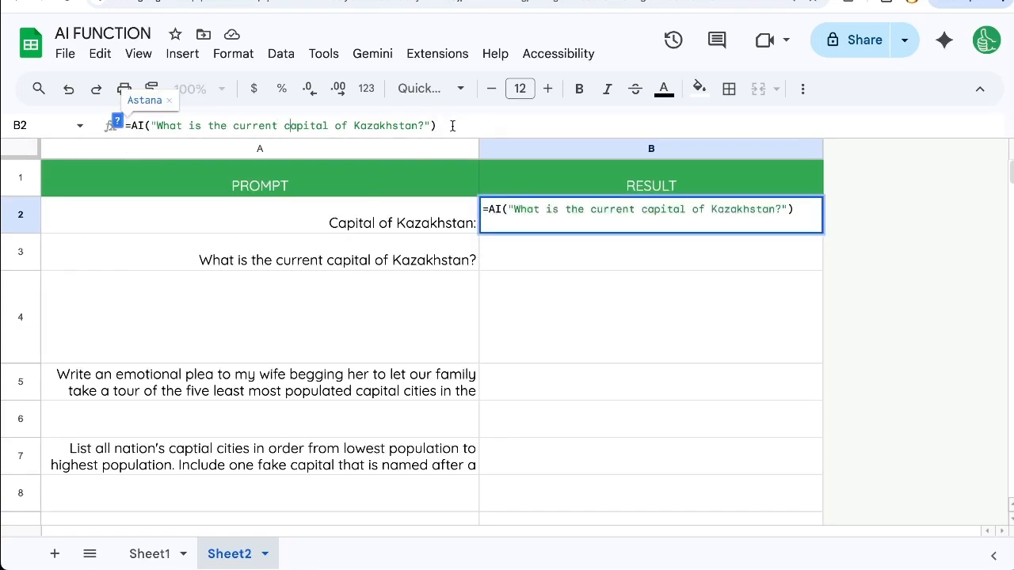
pyautogui.press('Escape')
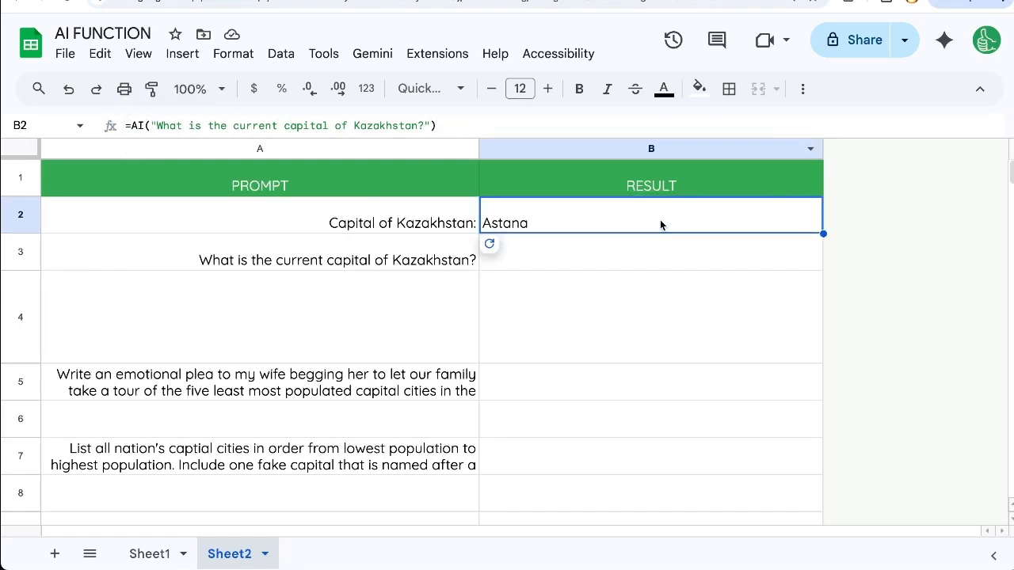
pyautogui.doubleClick(555, 220)
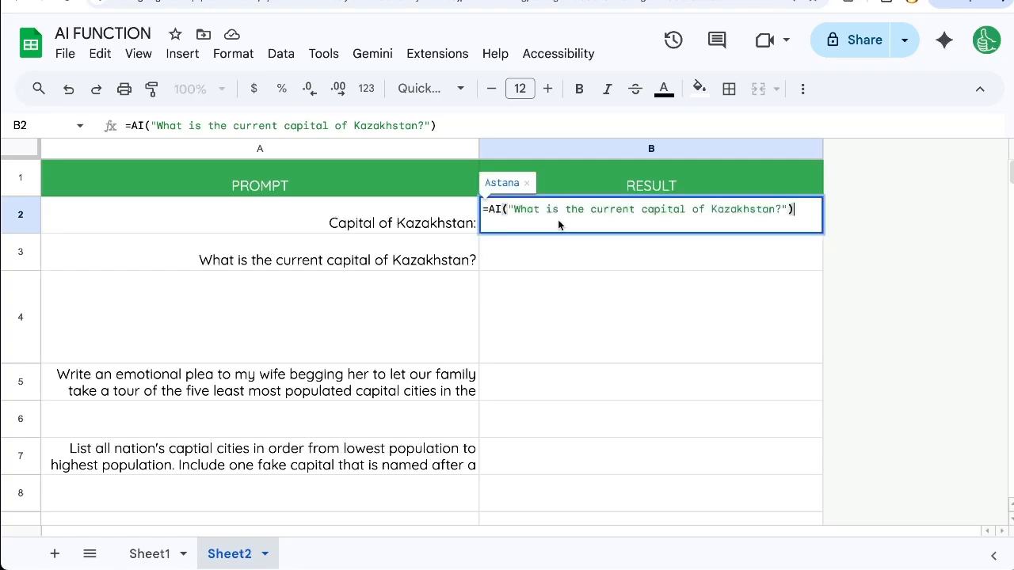
pyautogui.doubleClick(735, 207)
pyautogui.click(806, 222)
pyautogui.click(734, 297)
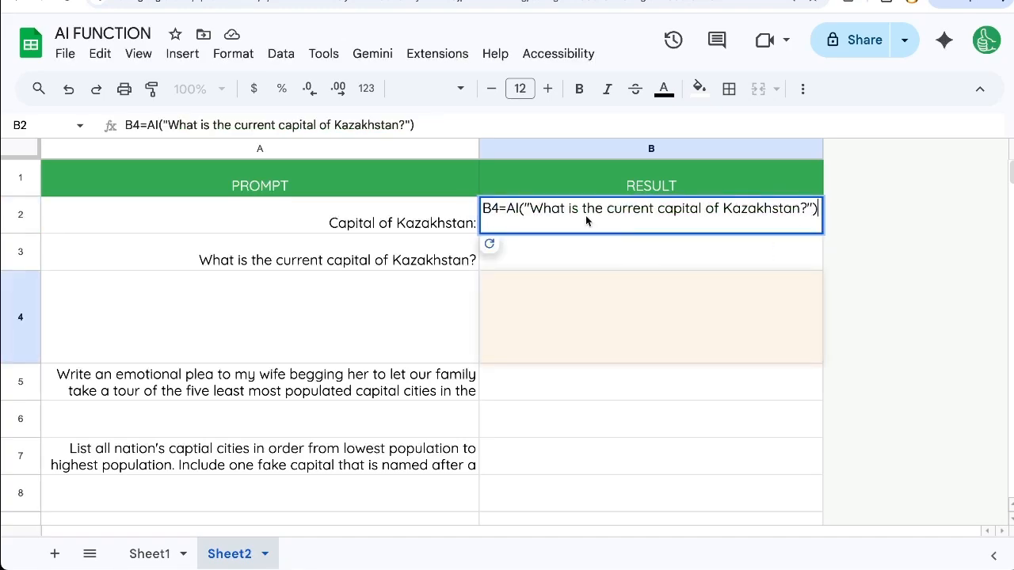
pyautogui.press('Escape')
# Step: Set B2 to =AI("What is the capital of the largest populated country in the world?") and generate its result
pyautogui.write('=')
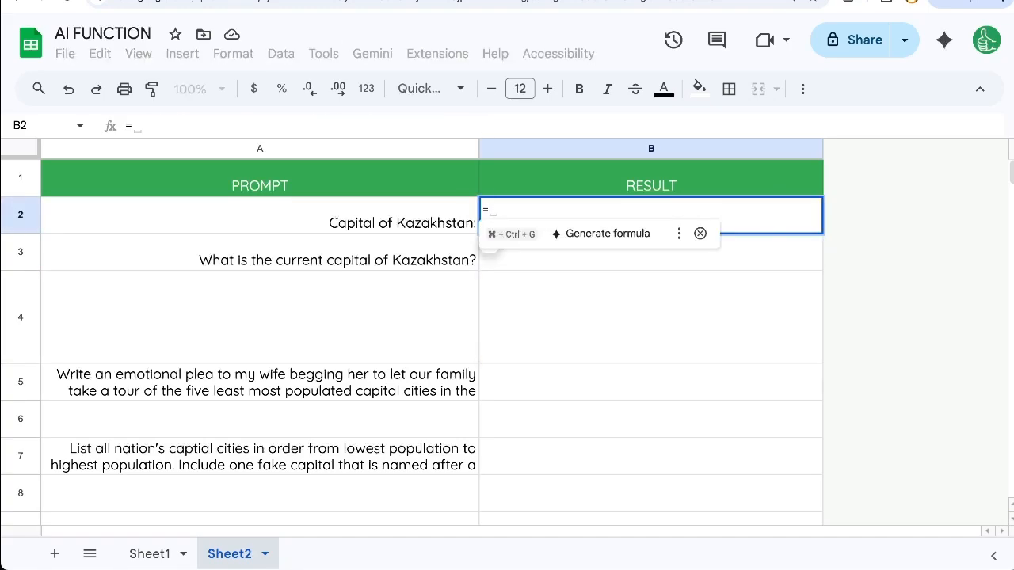
pyautogui.write('AI("')
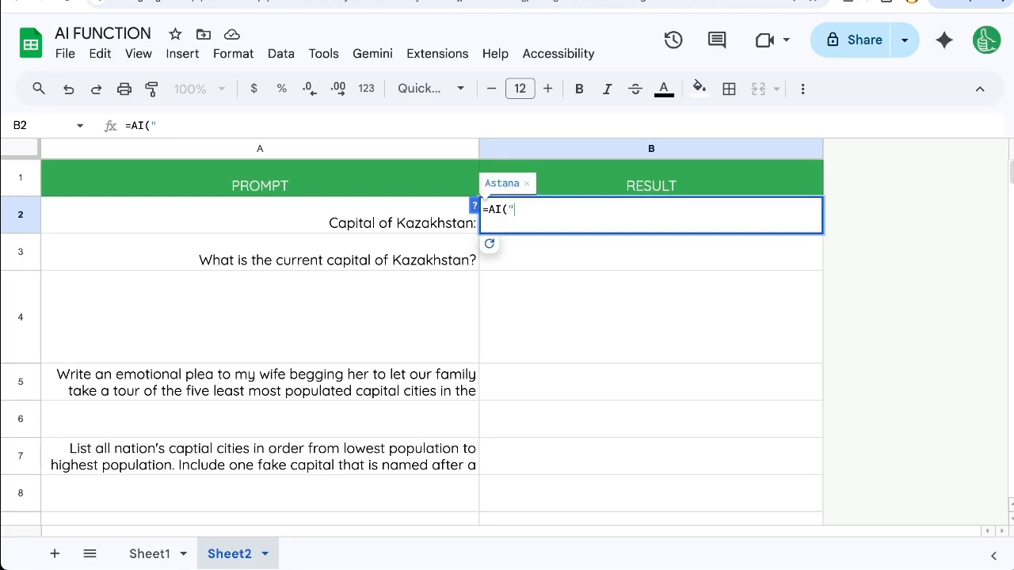
pyautogui.write('What is the capital of ')
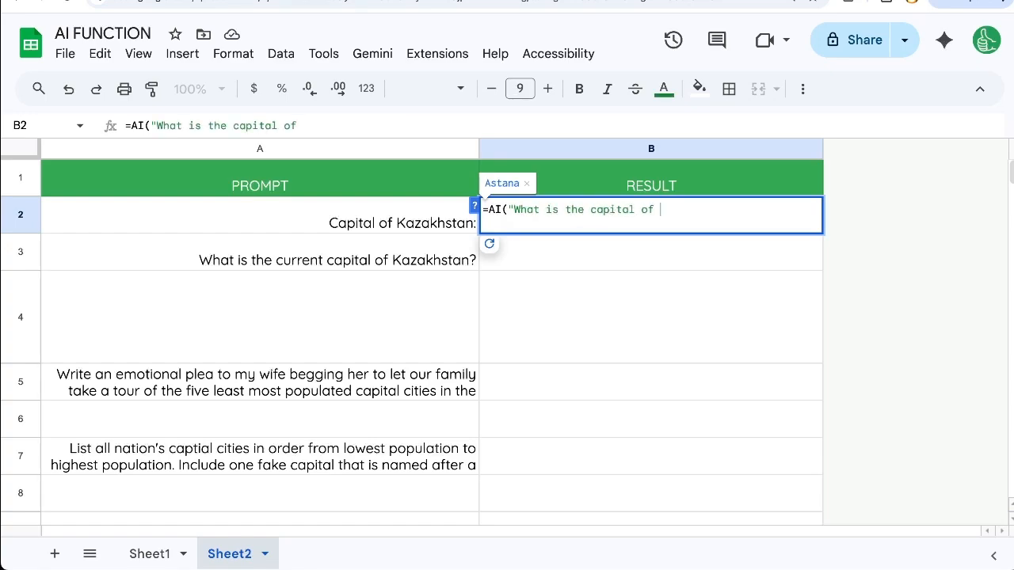
pyautogui.write('the lares')
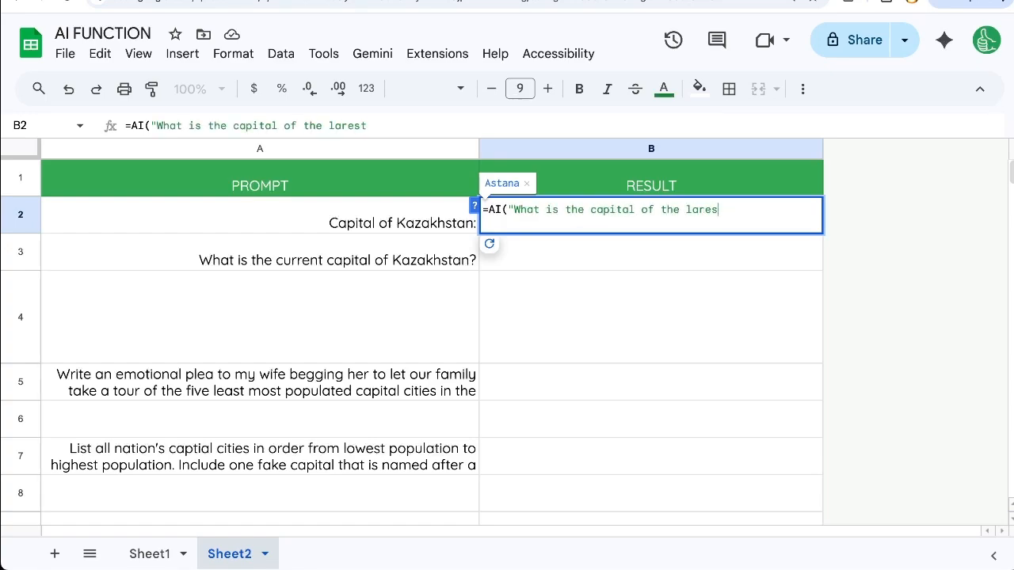
pyautogui.press('BackSpace')
pyautogui.press('BackSpace')
pyautogui.write('gest populated count')
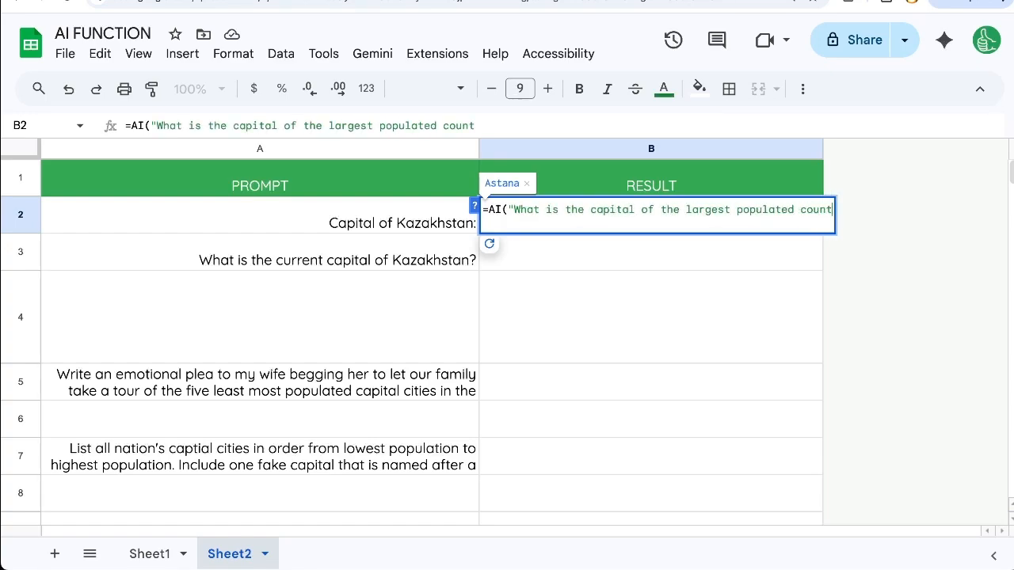
pyautogui.write('ry in the world?')
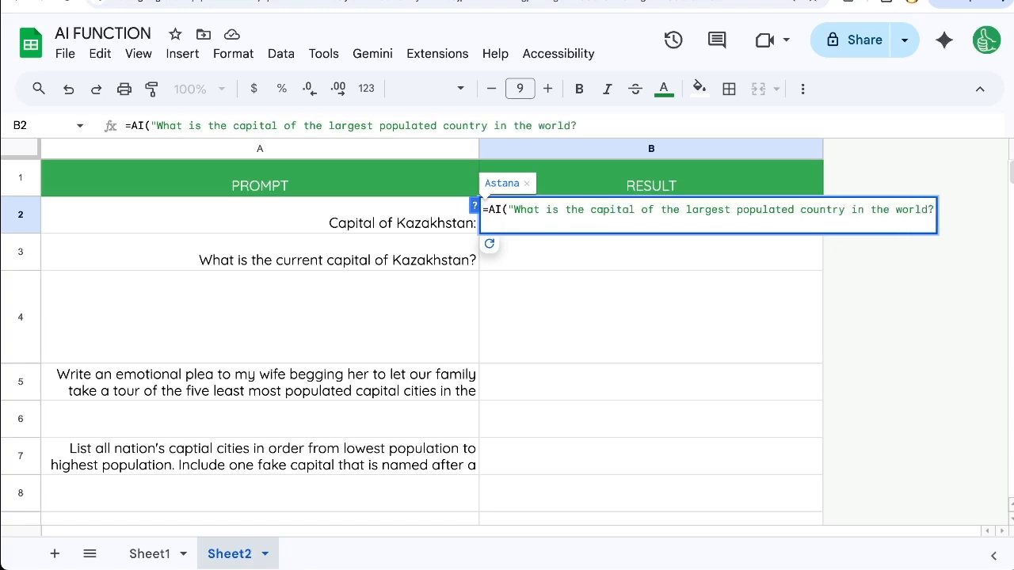
pyautogui.write('")')
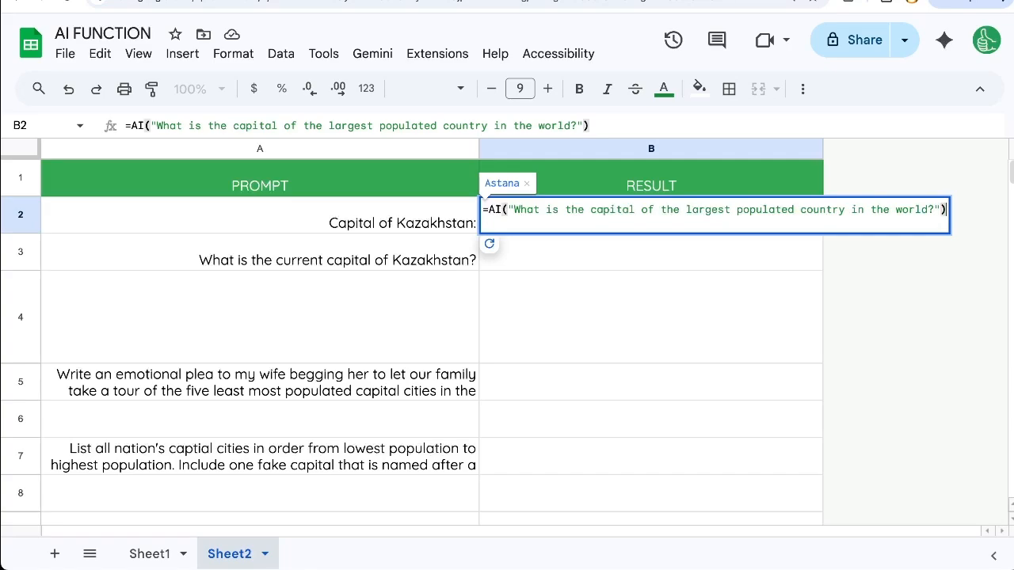
pyautogui.press('Return')
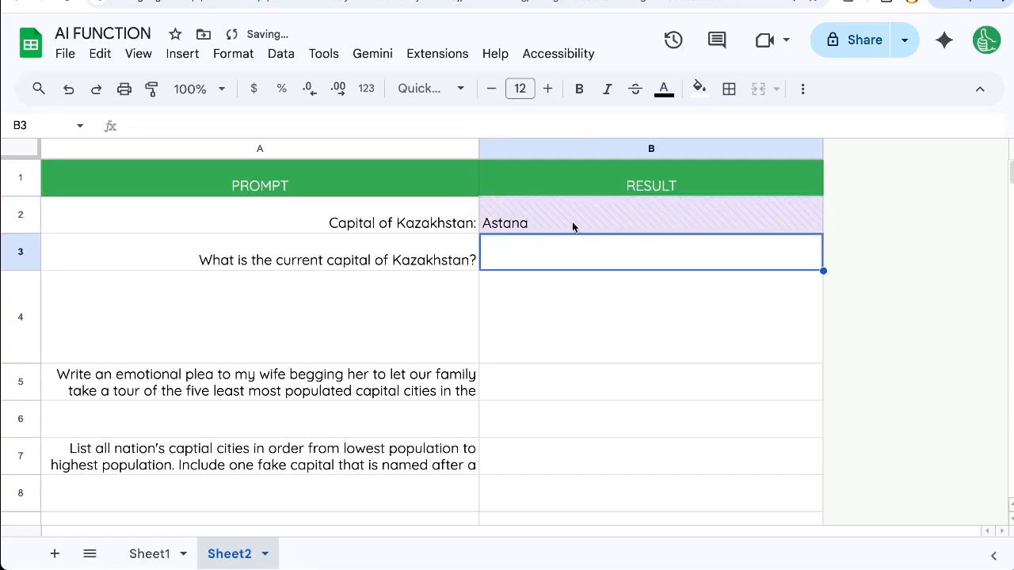
pyautogui.click(597, 213)
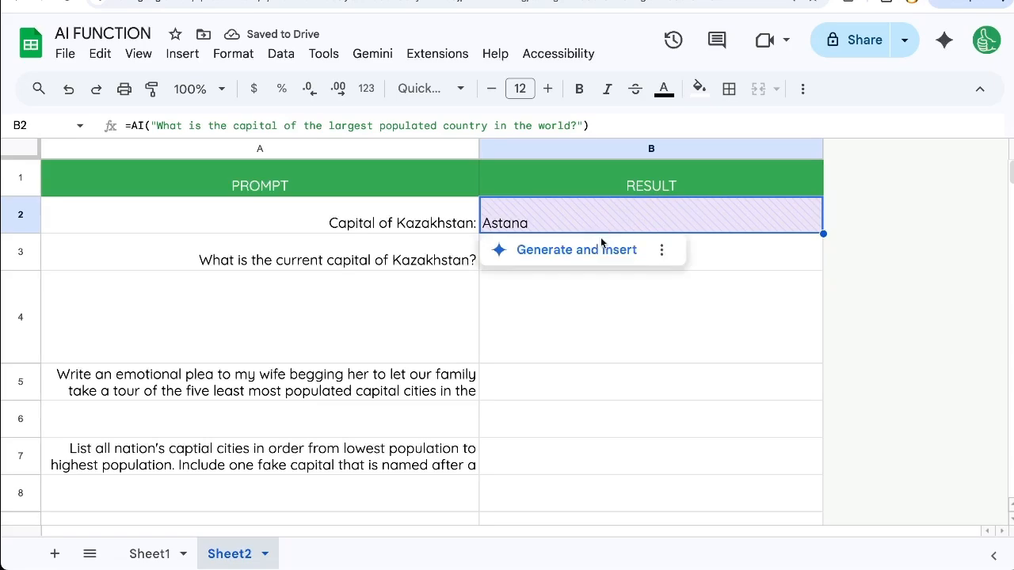
pyautogui.click(589, 259)
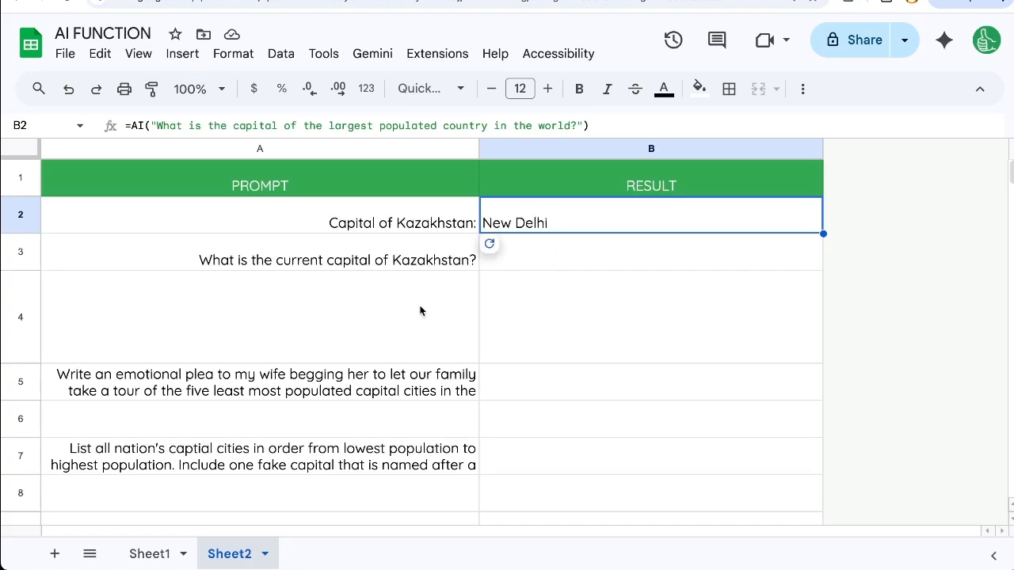
pyautogui.click(420, 263)
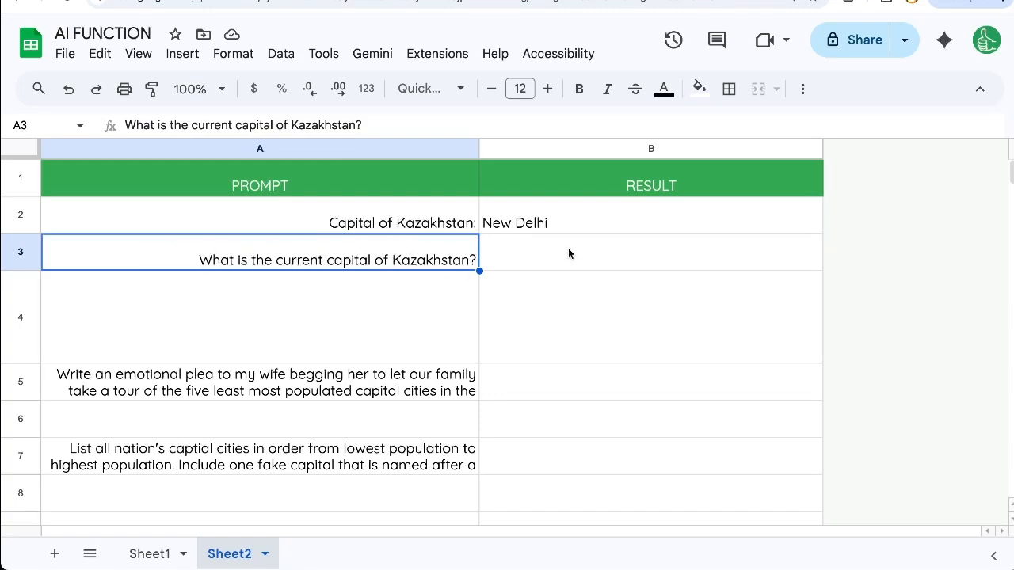
pyautogui.click(551, 206)
pyautogui.doubleClick(550, 204)
pyautogui.moveTo(483, 210); pyautogui.dragTo(942, 230)
pyautogui.press('Escape')
# Step: Enter =AI(A3) in B3 so it uses the adjacent prompt cell, and generate its result
pyautogui.click(541, 260)
pyautogui.write('=AI(')
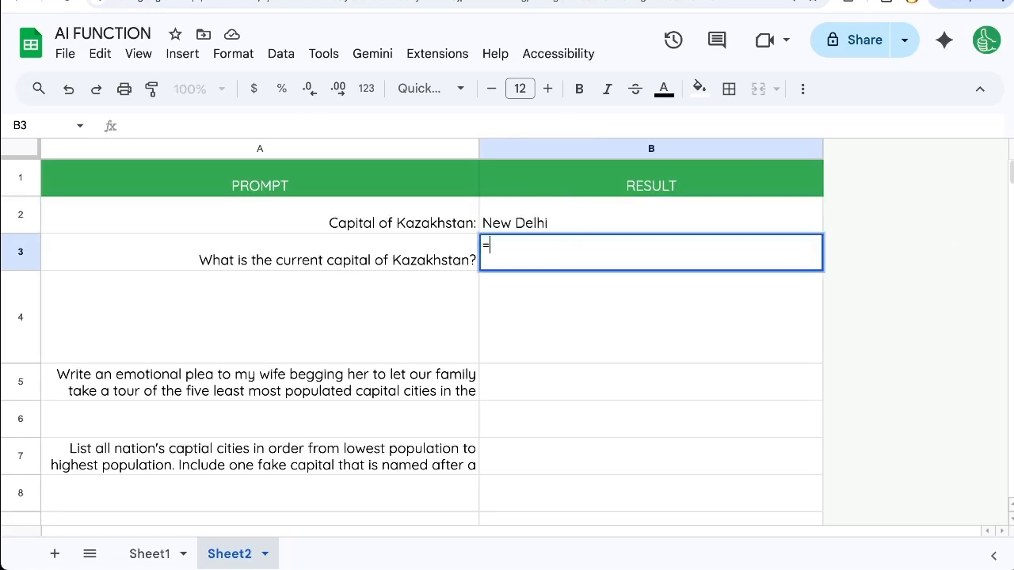
pyautogui.click(383, 265)
pyautogui.write(')')
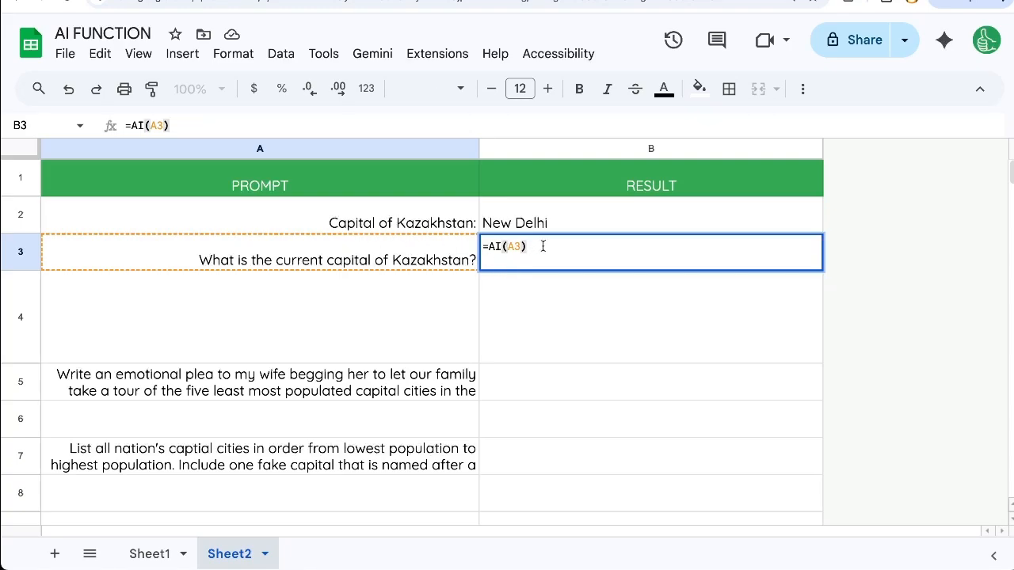
pyautogui.moveTo(530, 246); pyautogui.dragTo(472, 244)
pyautogui.click(553, 241)
pyautogui.click(627, 225)
pyautogui.click(597, 249)
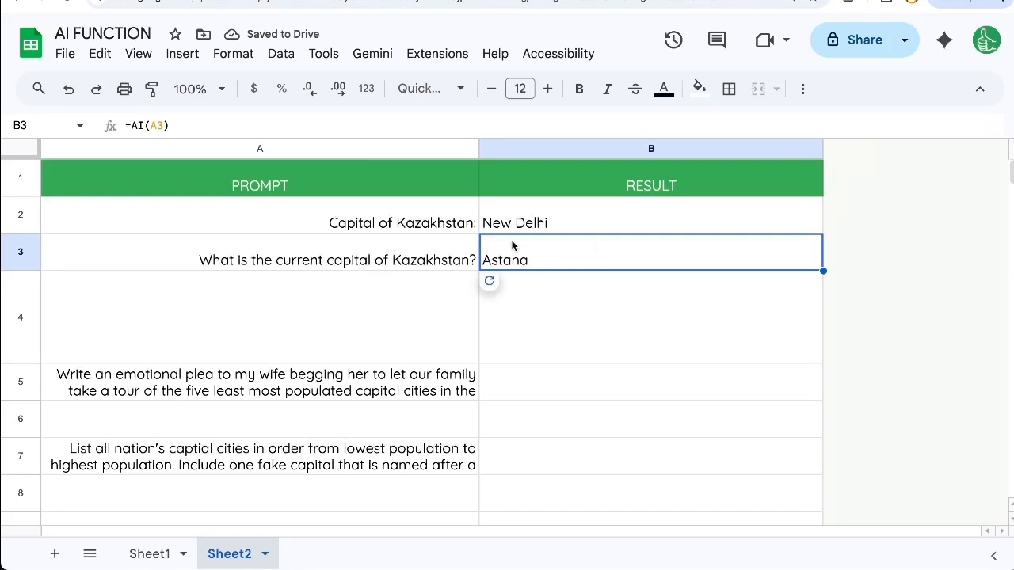
# Step: Replace the prompt in A3 with the text "What is the current capital of"
pyautogui.click(412, 264)
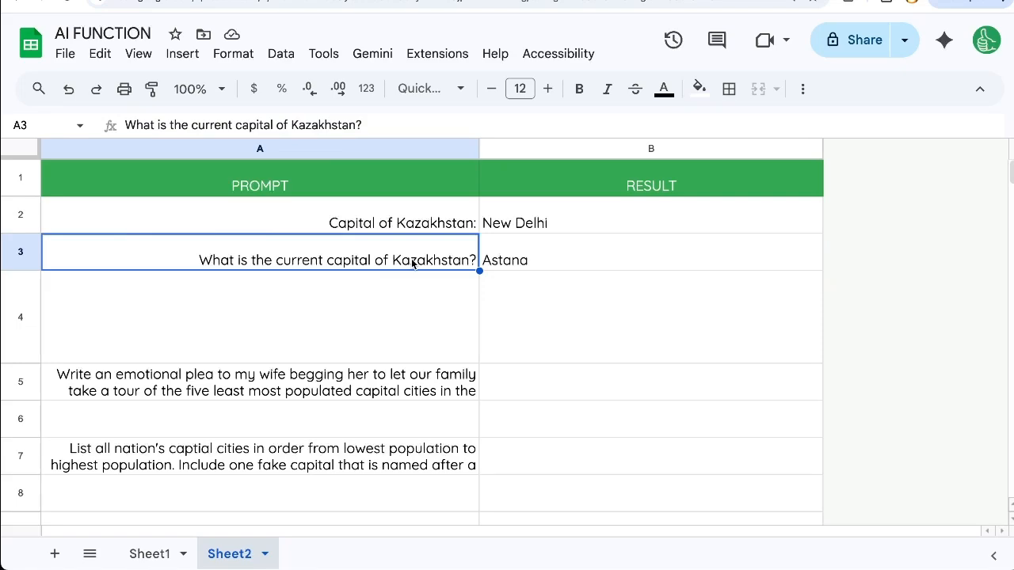
pyautogui.write('What is the curren')
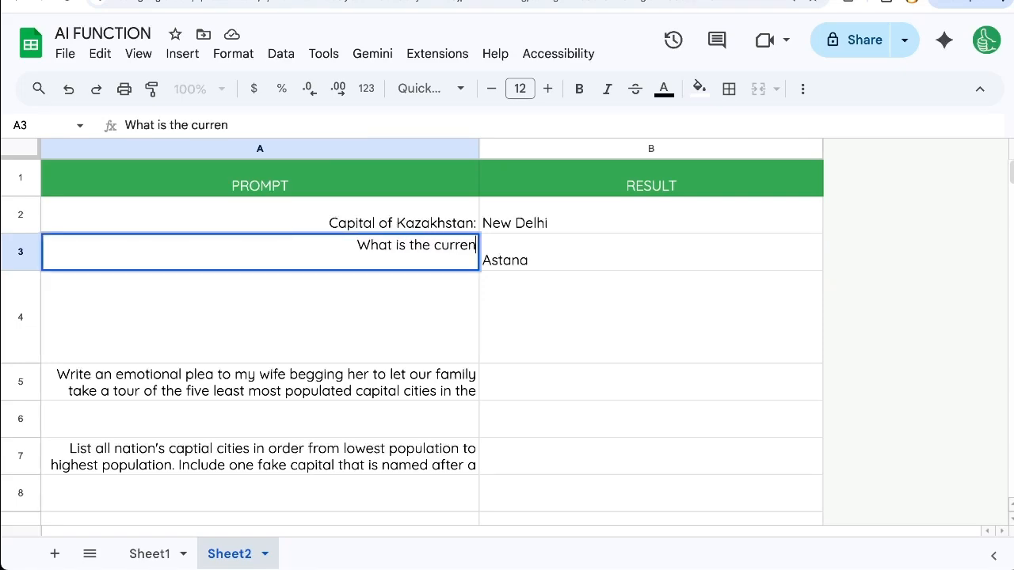
pyautogui.write('t capital of')
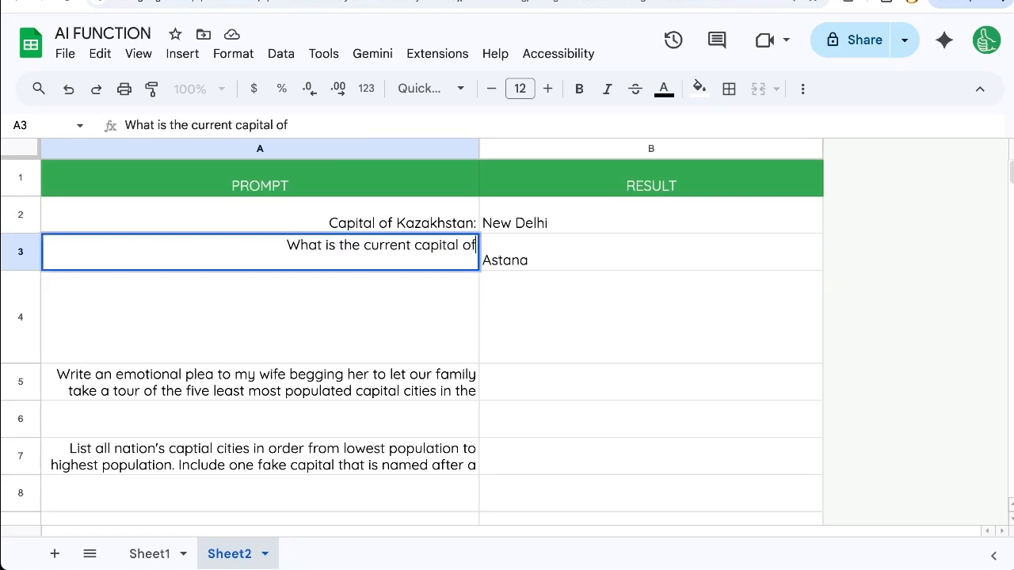
pyautogui.press('Return')
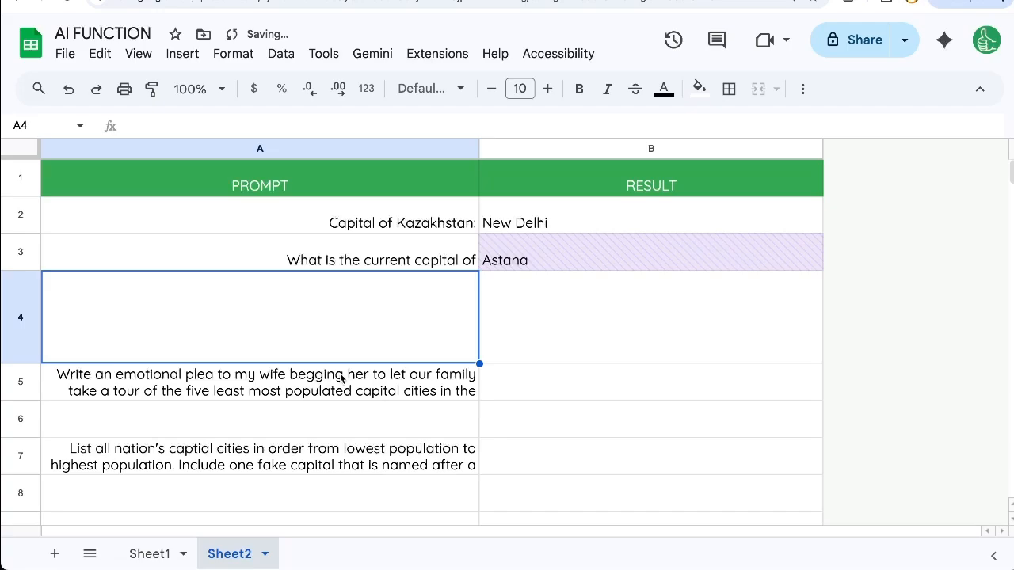
# Step: Add a dropdown to cell A4 with the options United States of America, France and Mongolia
pyautogui.rightClick(347, 308)
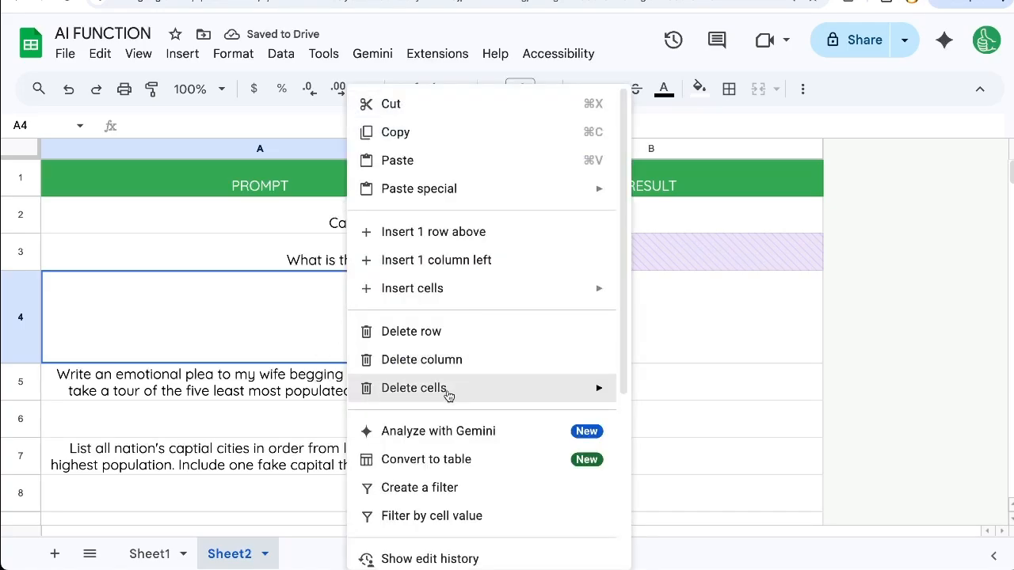
pyautogui.scroll(-4, 449, 389)
pyautogui.click(491, 487)
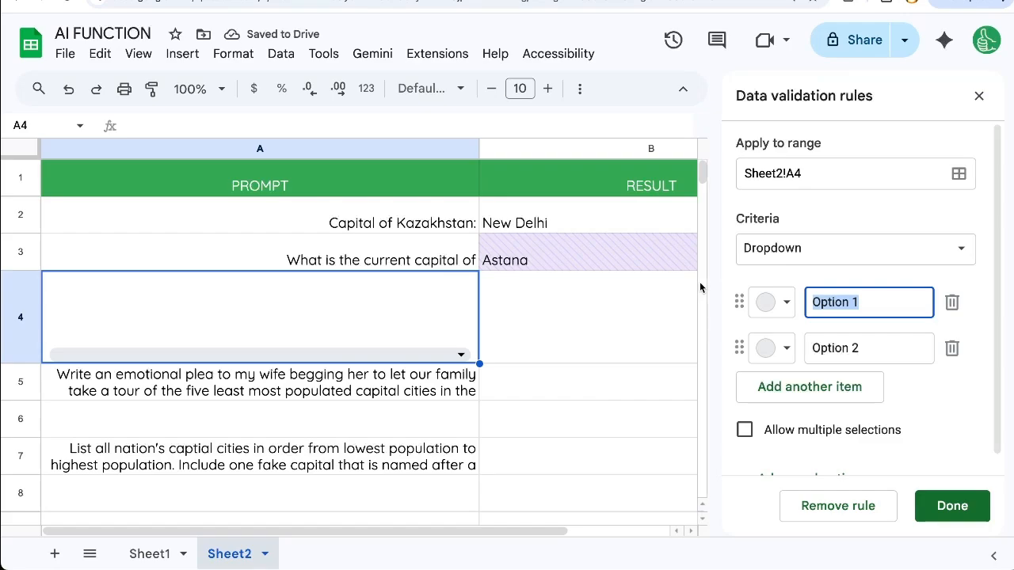
pyautogui.write('United State')
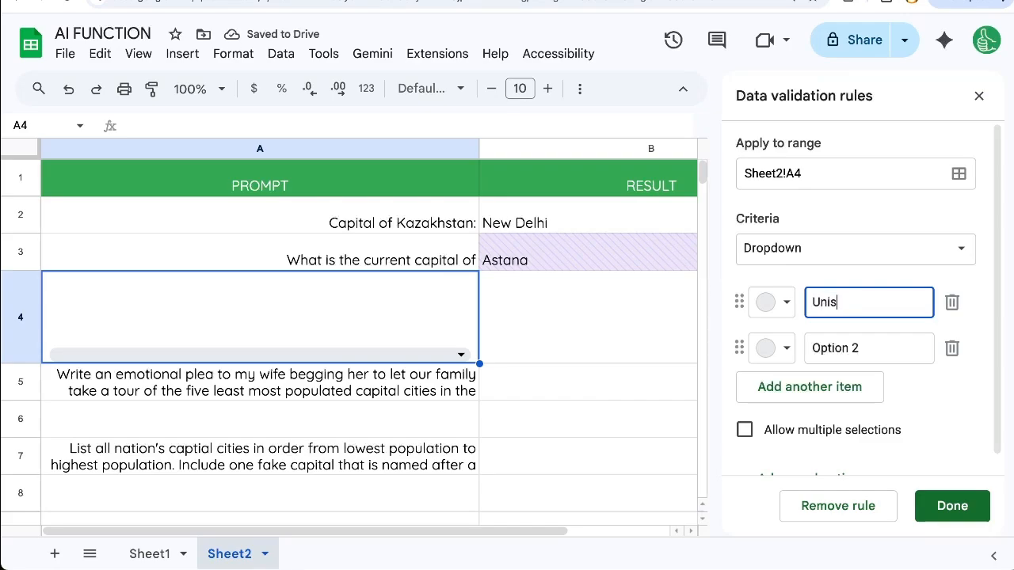
pyautogui.write('s of America')
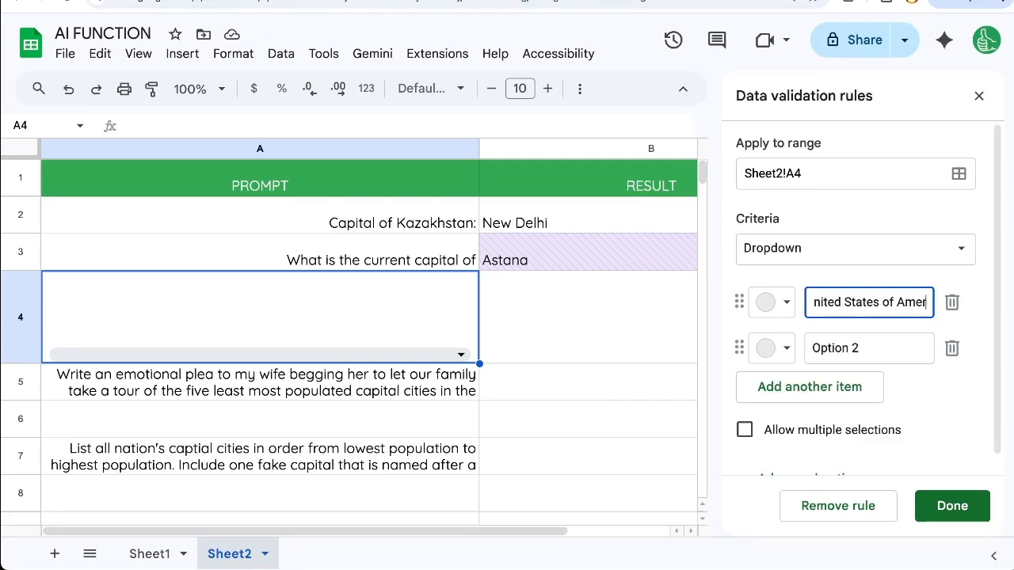
pyautogui.press('Tab')
pyautogui.tripleClick(841, 347)
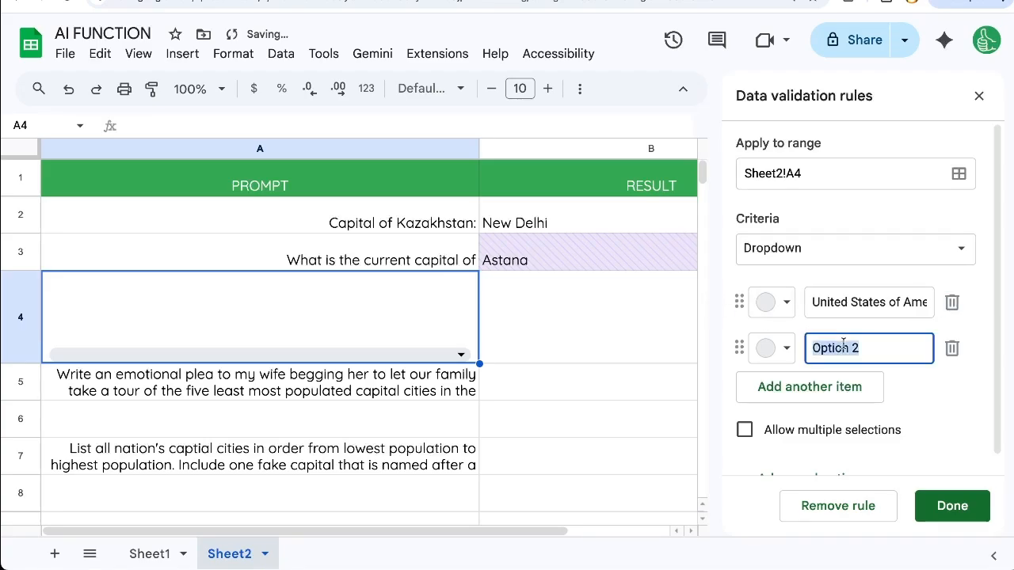
pyautogui.write('France')
pyautogui.click(825, 396)
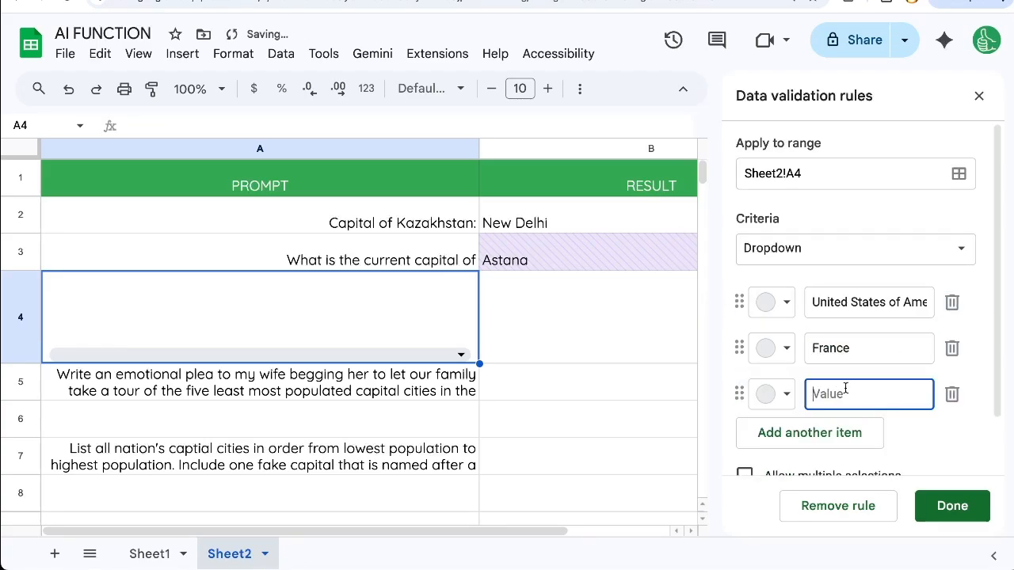
pyautogui.write('Mongolia')
pyautogui.click(952, 506)
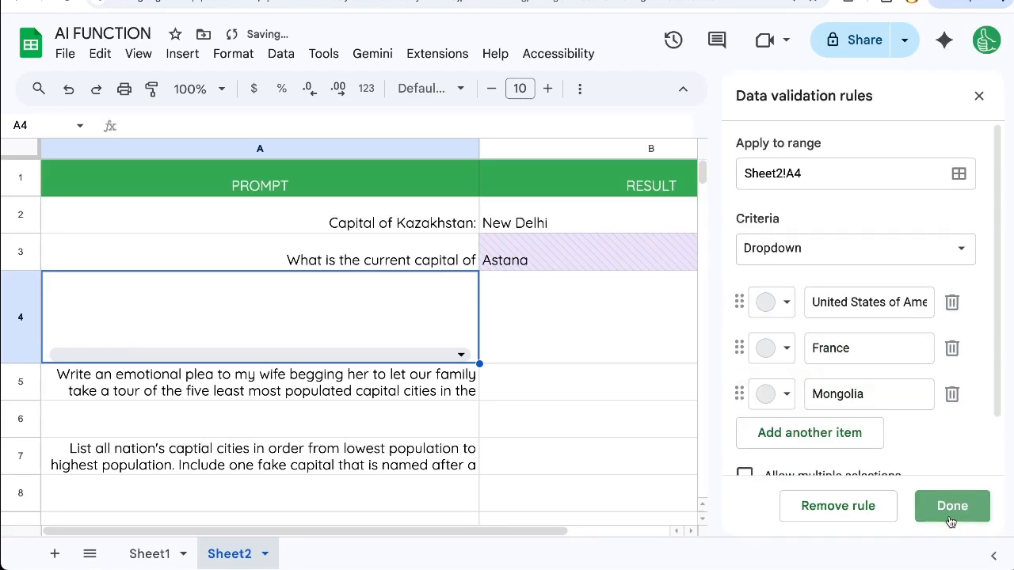
# Step: Centre the contents of dropdown cell A4 both horizontally and vertically
pyautogui.click(805, 96)
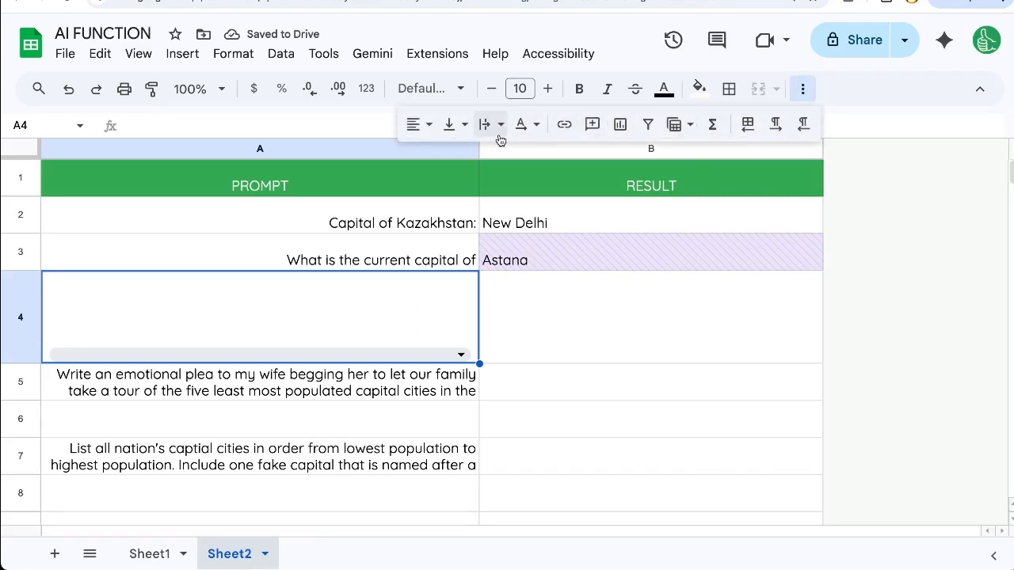
pyautogui.click(417, 129)
pyautogui.click(449, 158)
pyautogui.click(449, 126)
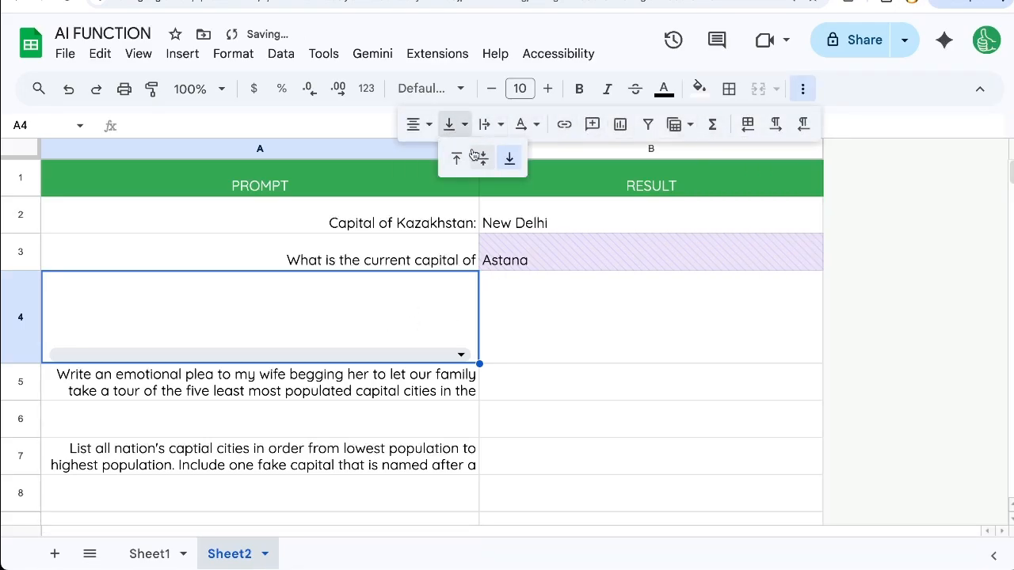
pyautogui.click(480, 158)
# Step: Choose United States of America from the country dropdown in A4
pyautogui.click(460, 318)
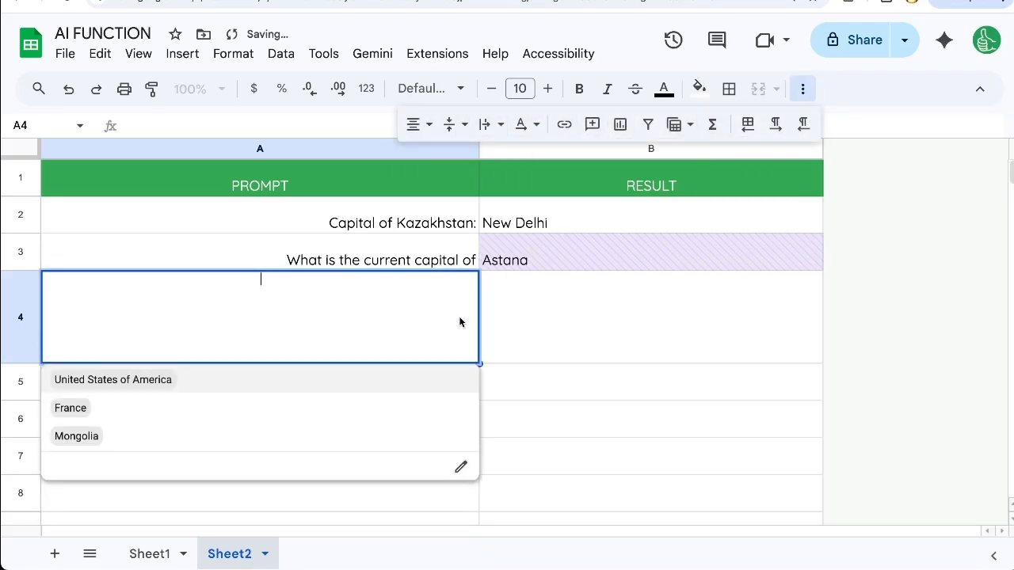
pyautogui.click(187, 379)
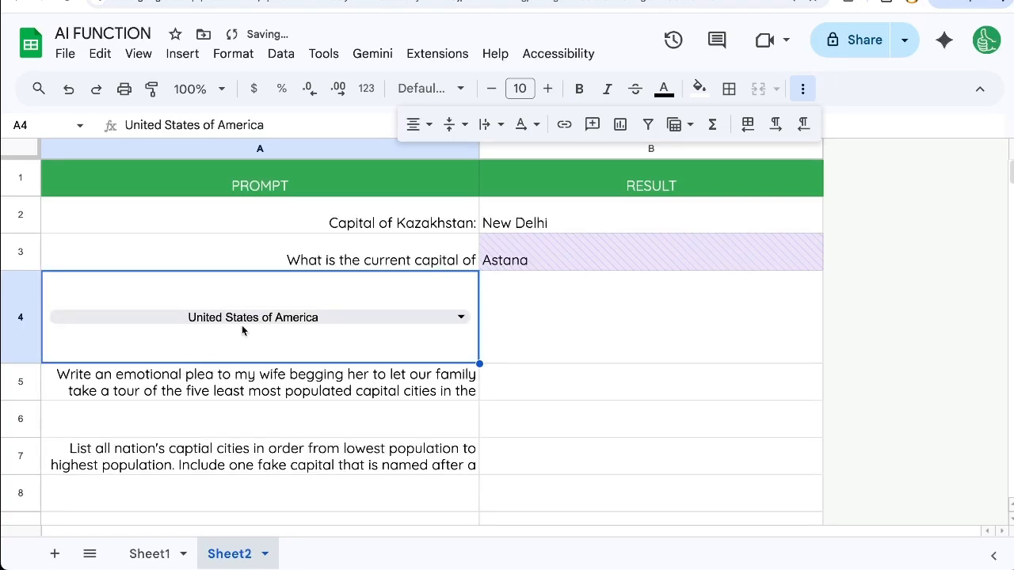
pyautogui.click(559, 298)
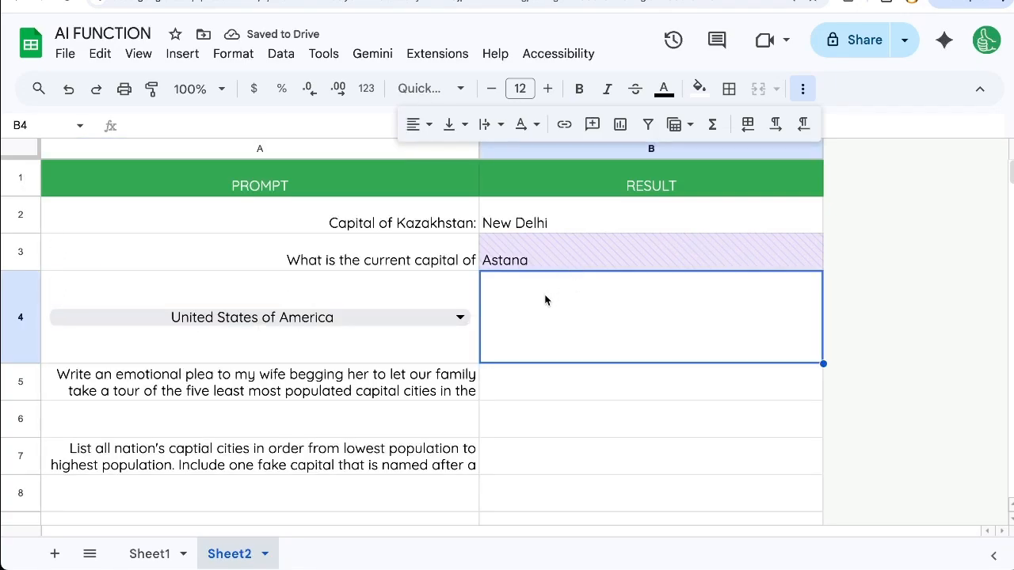
pyautogui.click(802, 88)
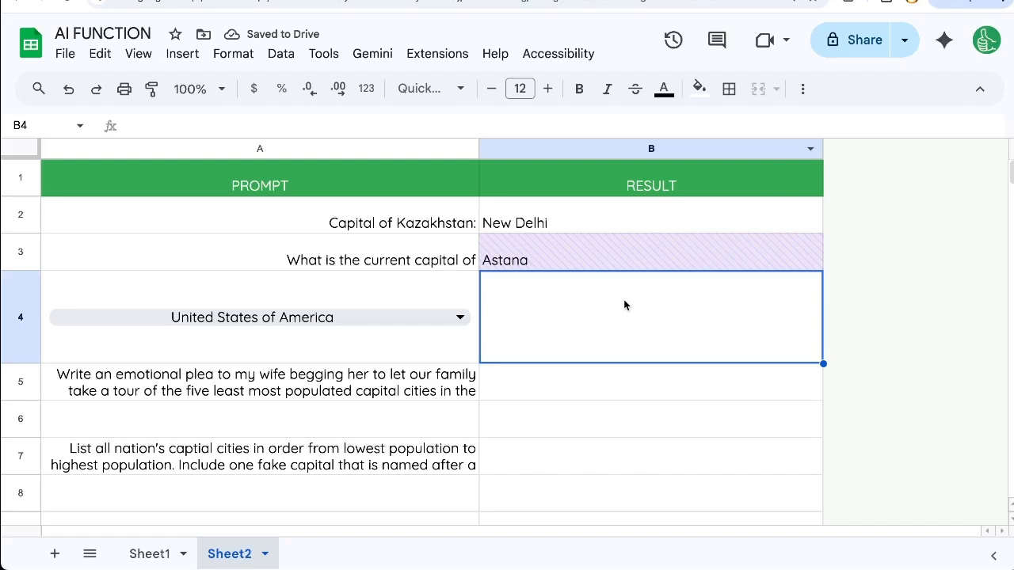
# Step: Clear the existing AI formula from result cell B3
pyautogui.click(527, 254)
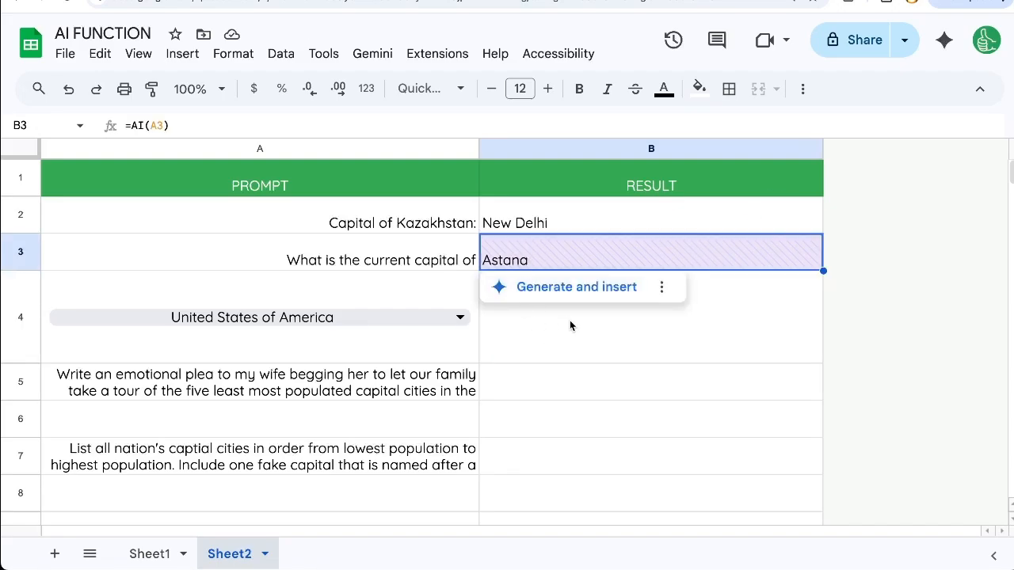
pyautogui.click(437, 262)
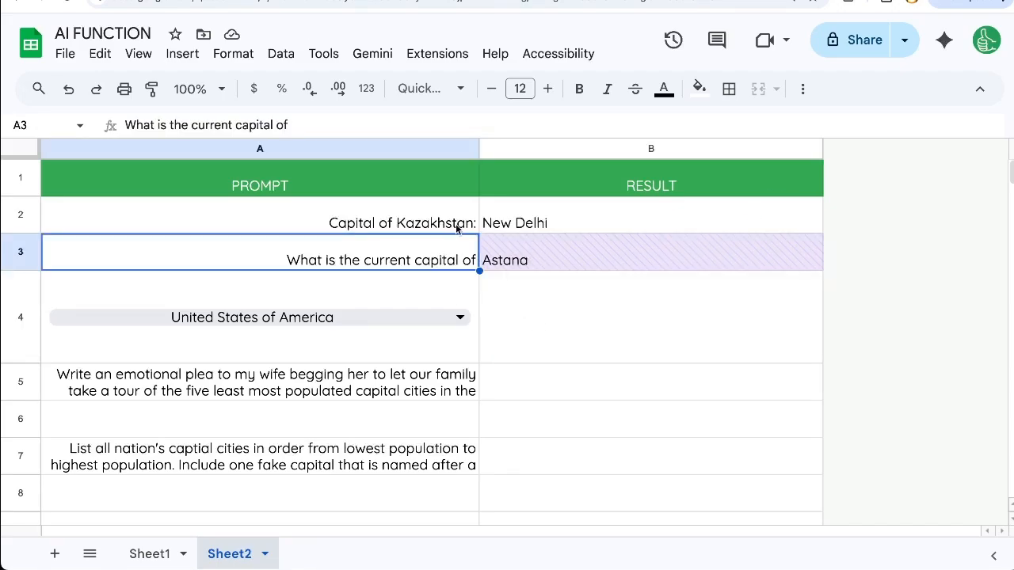
pyautogui.click(555, 289)
pyautogui.press('Up')
pyautogui.press('Delete')
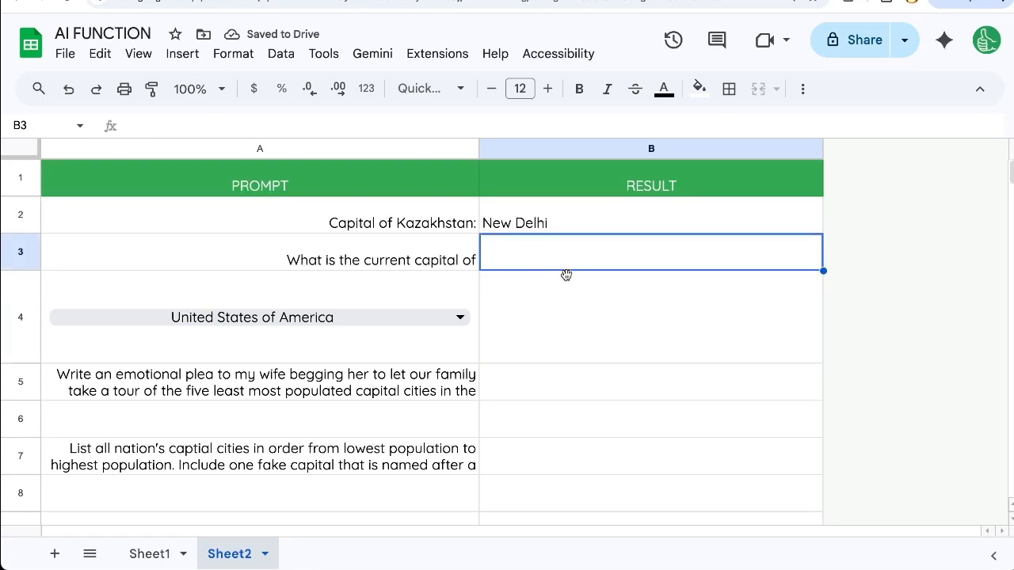
# Step: Start a formula in B3 that joins the prompt, a space and the dropdown country: =AI(A3&" "&A4
pyautogui.write('=AI(')
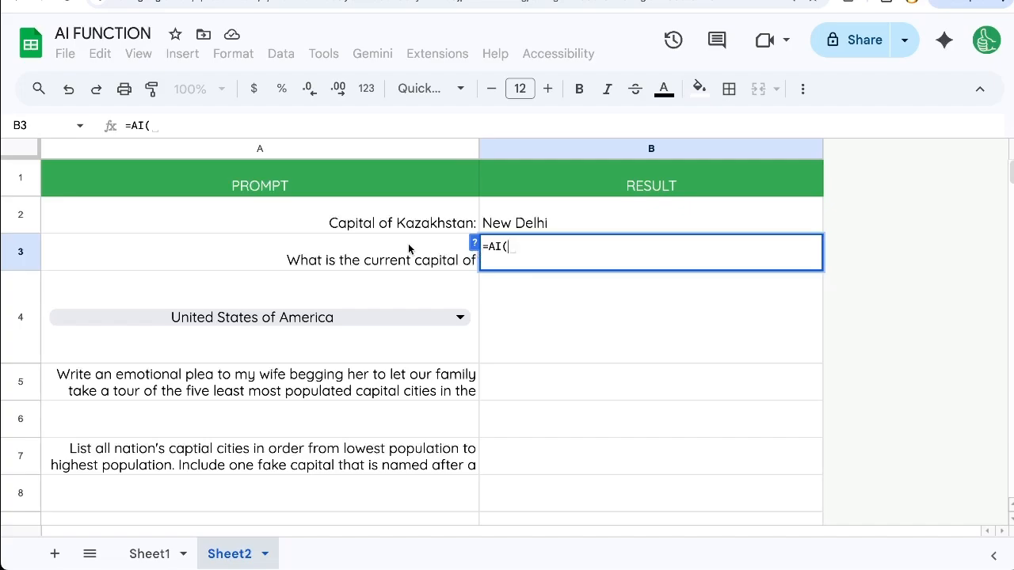
pyautogui.click(375, 235)
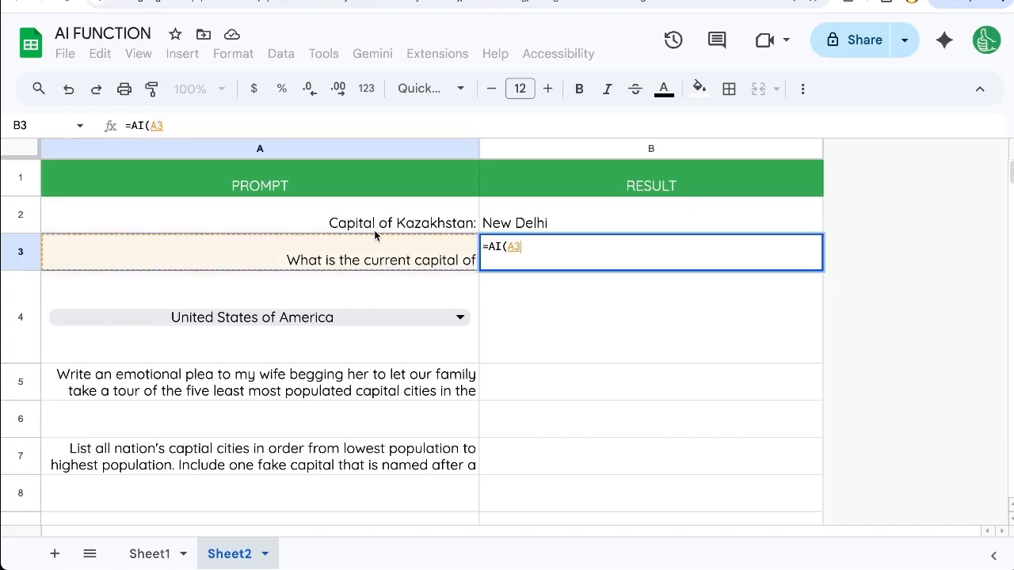
pyautogui.click(534, 248)
pyautogui.write('&')
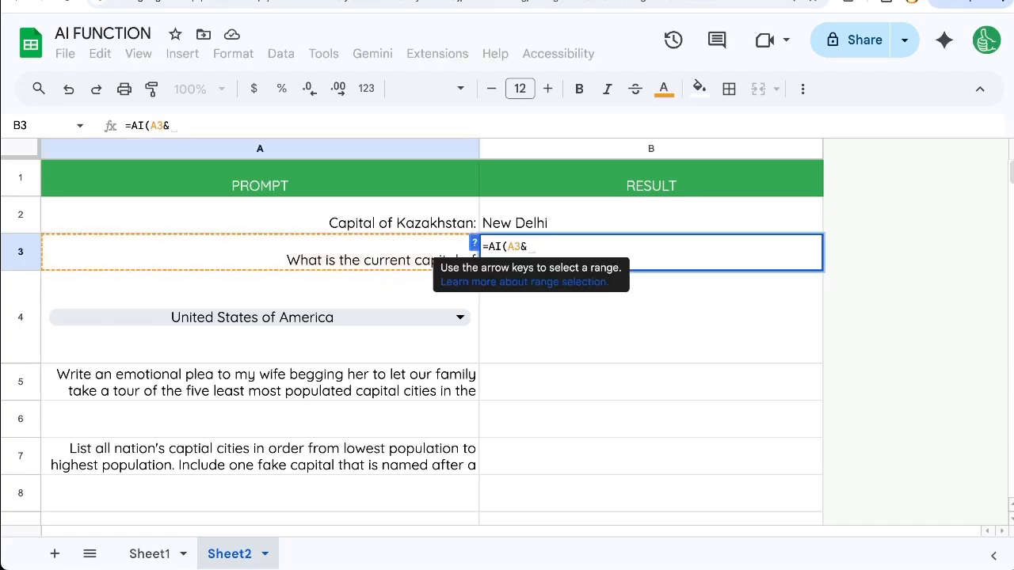
pyautogui.write('" ')
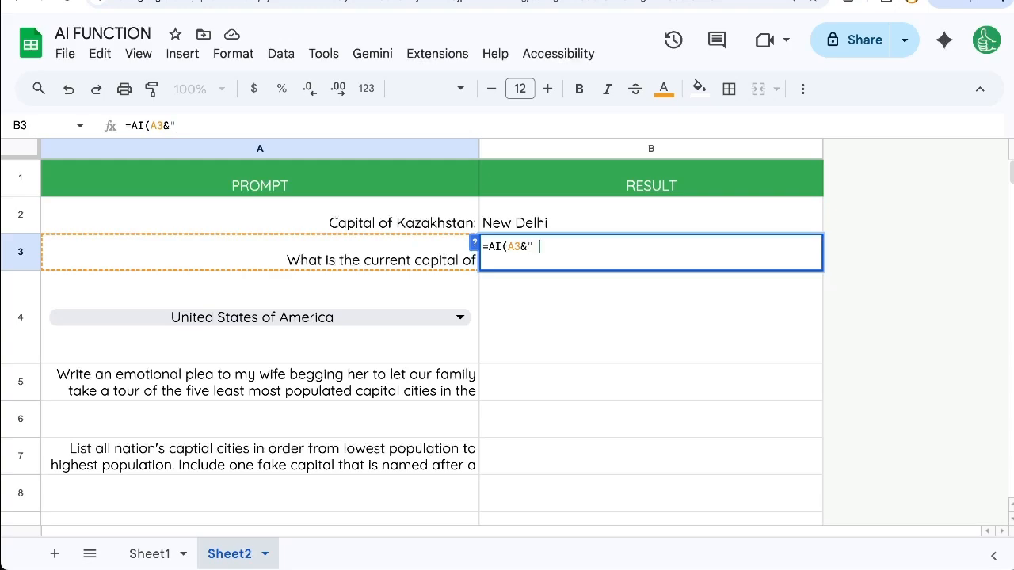
pyautogui.write('"&')
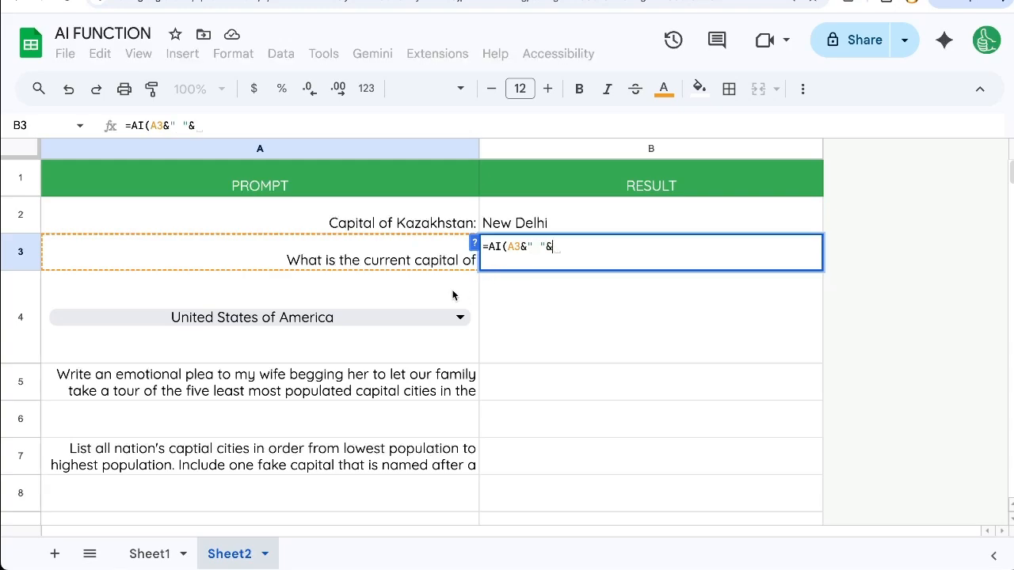
pyautogui.click(453, 295)
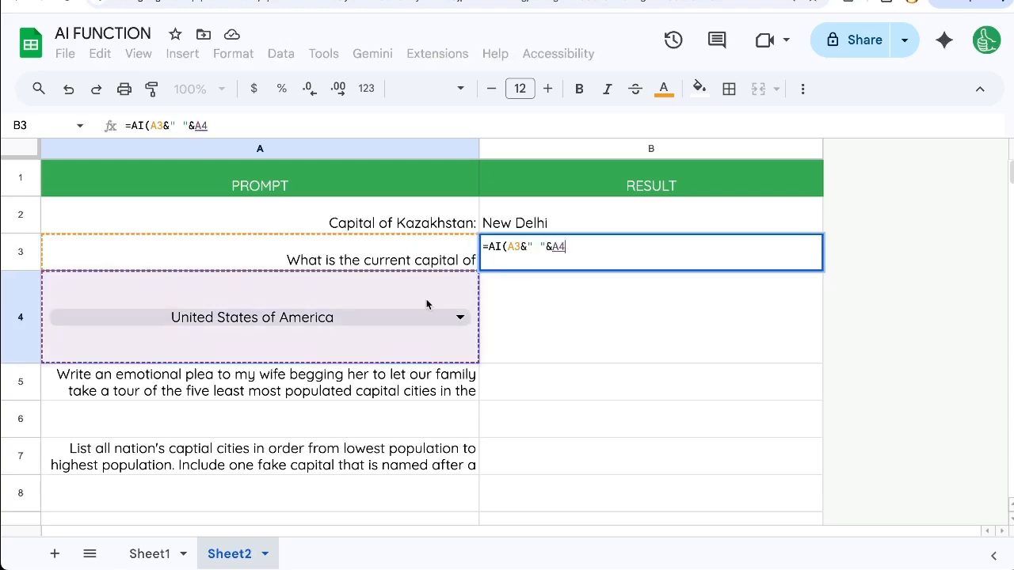
# Step: Complete the B3 formula as =AI(A3&" "&A4&"?") and generate its result
pyautogui.doubleClick(515, 246)
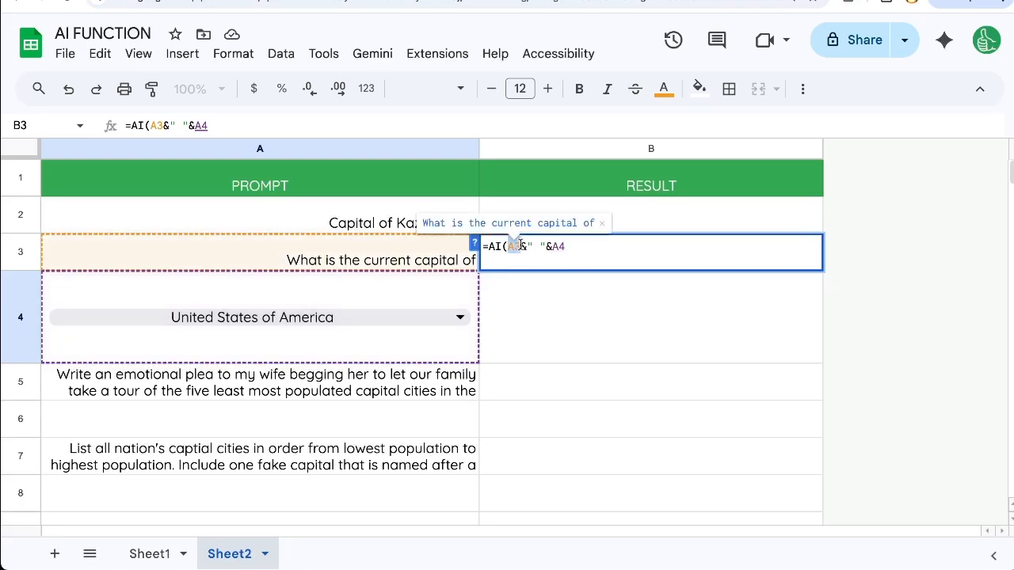
pyautogui.moveTo(534, 245); pyautogui.dragTo(540, 246)
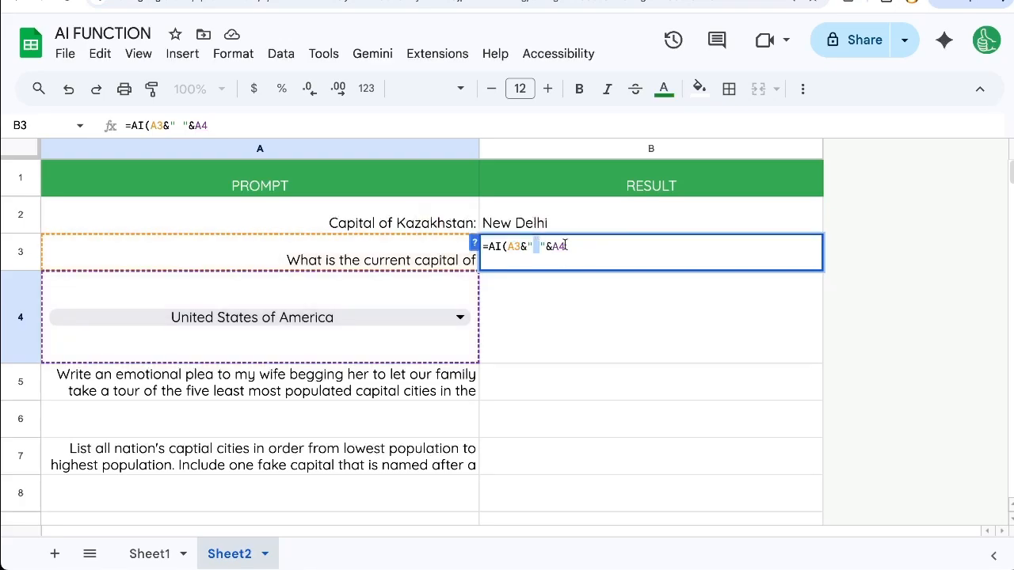
pyautogui.click(552, 246)
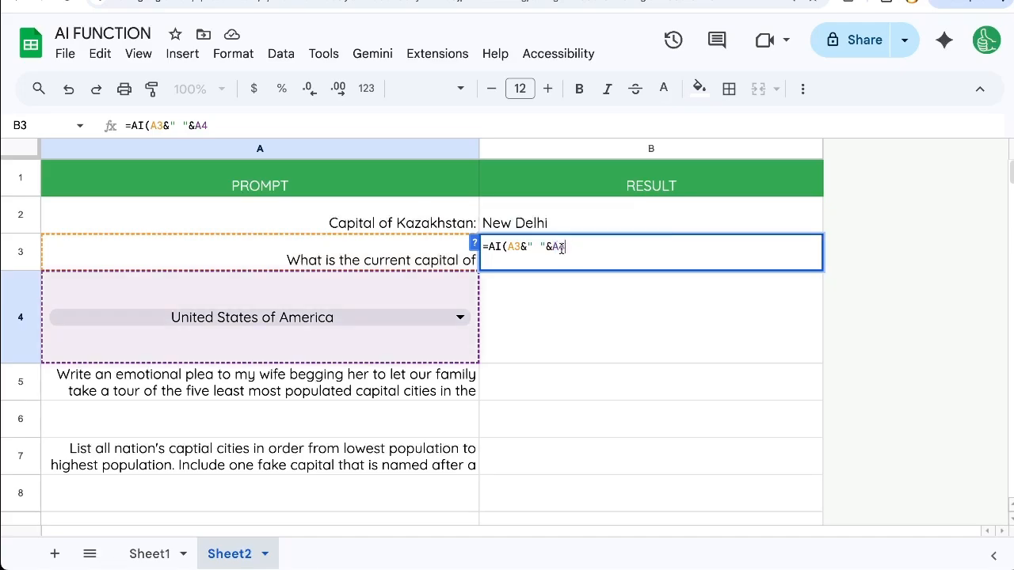
pyautogui.doubleClick(555, 246)
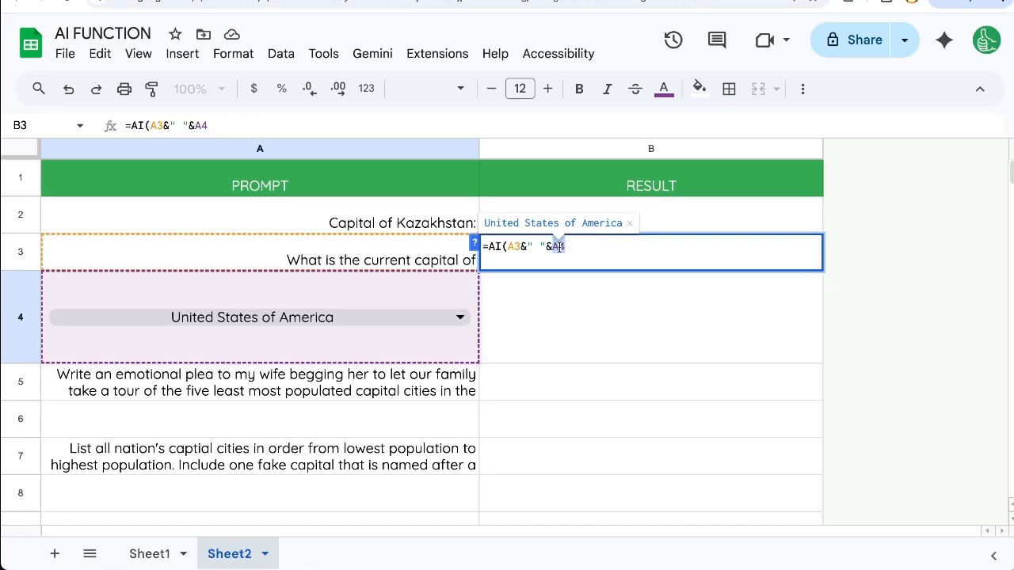
pyautogui.click(572, 249)
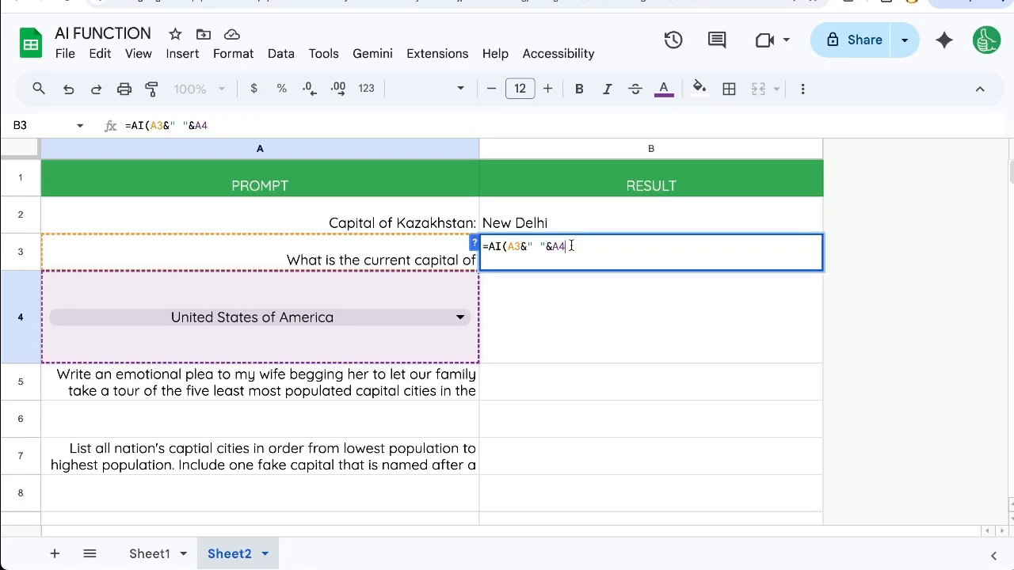
pyautogui.write('&')
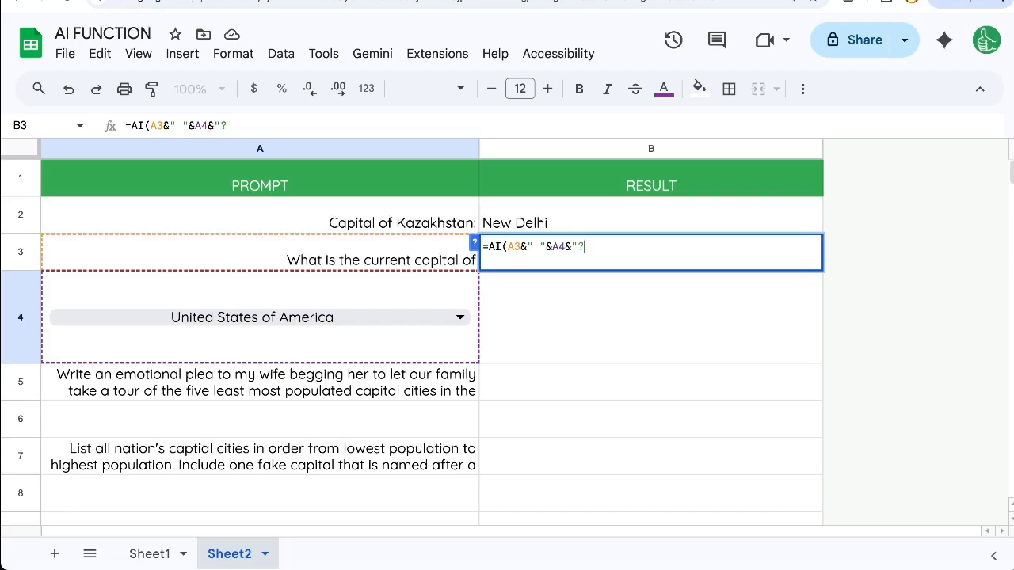
pyautogui.write(')')
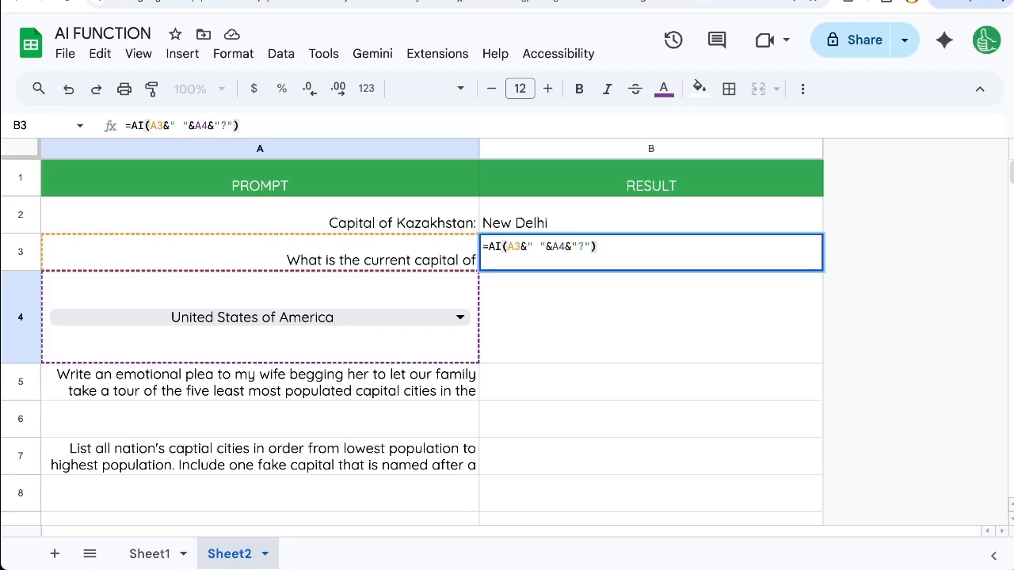
pyautogui.press('Return')
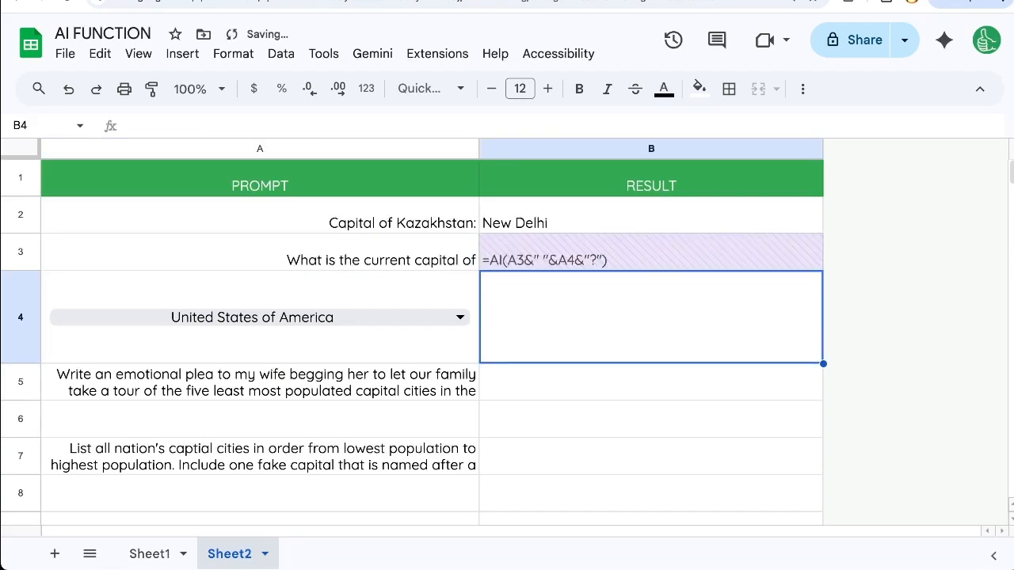
pyautogui.click(570, 256)
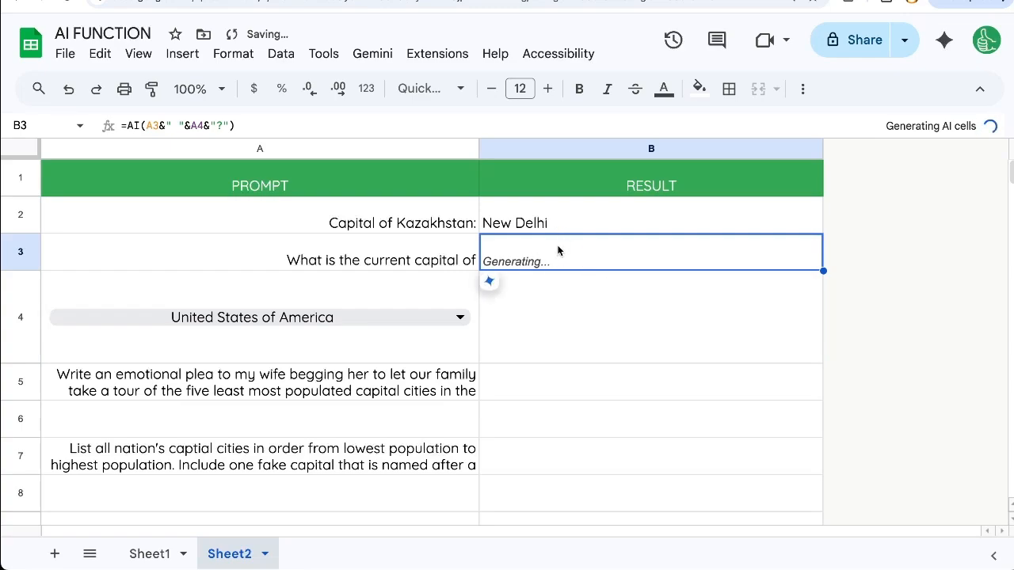
# Step: Change the country dropdown in A4 to France and regenerate the AI result in B3
pyautogui.click(385, 263)
pyautogui.click(349, 332)
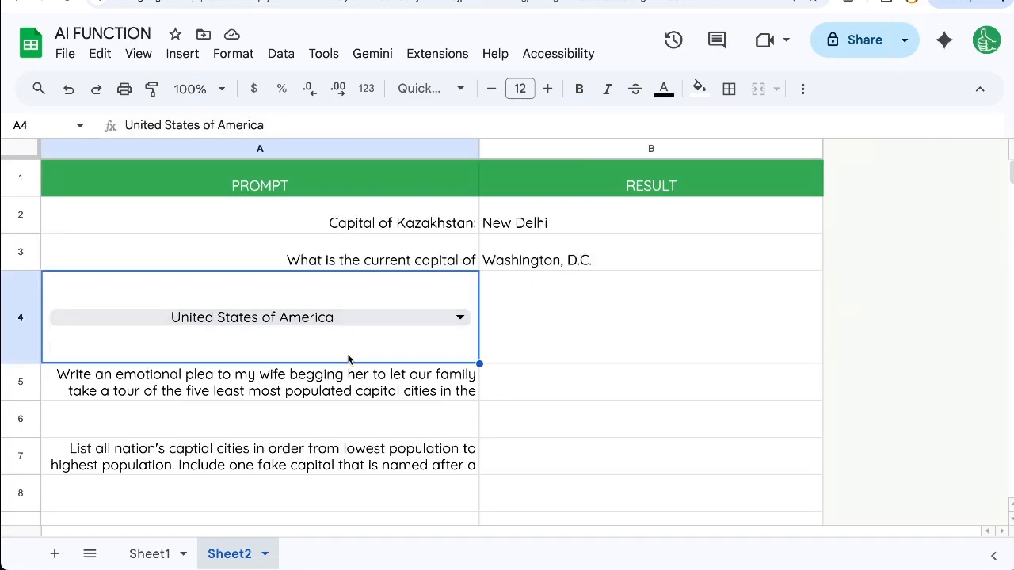
pyautogui.click(459, 318)
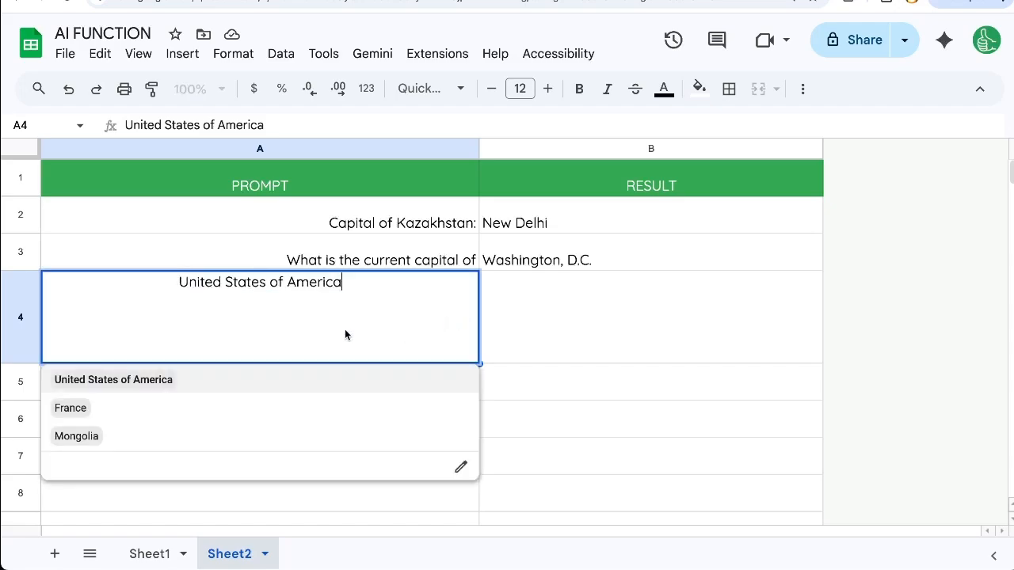
pyautogui.click(71, 408)
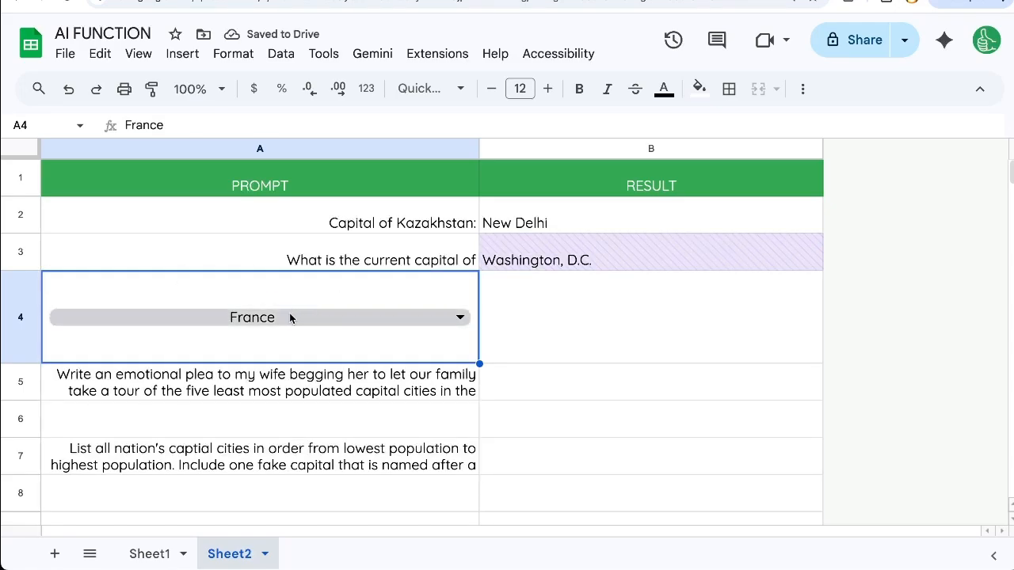
pyautogui.click(638, 259)
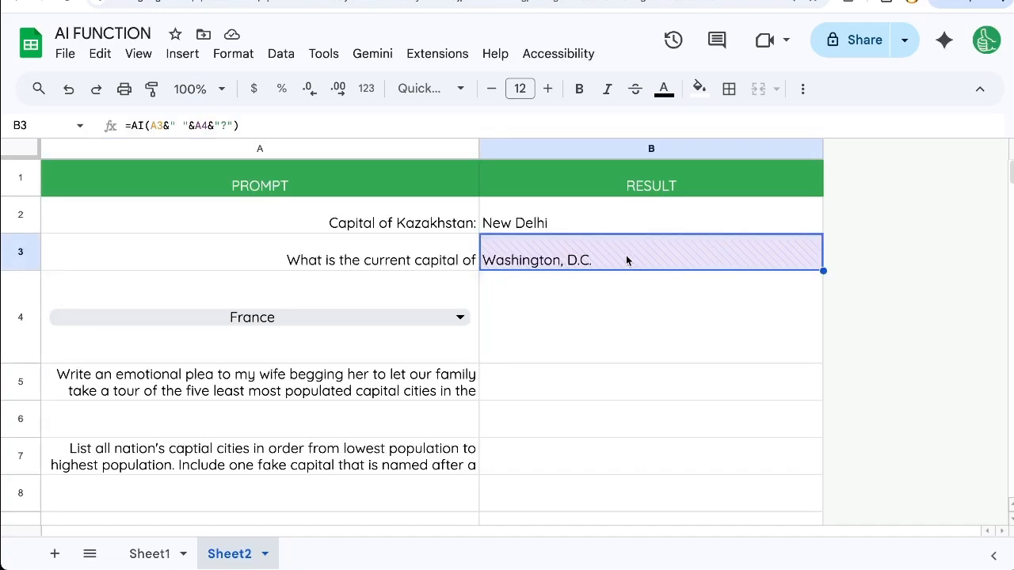
pyautogui.click(539, 289)
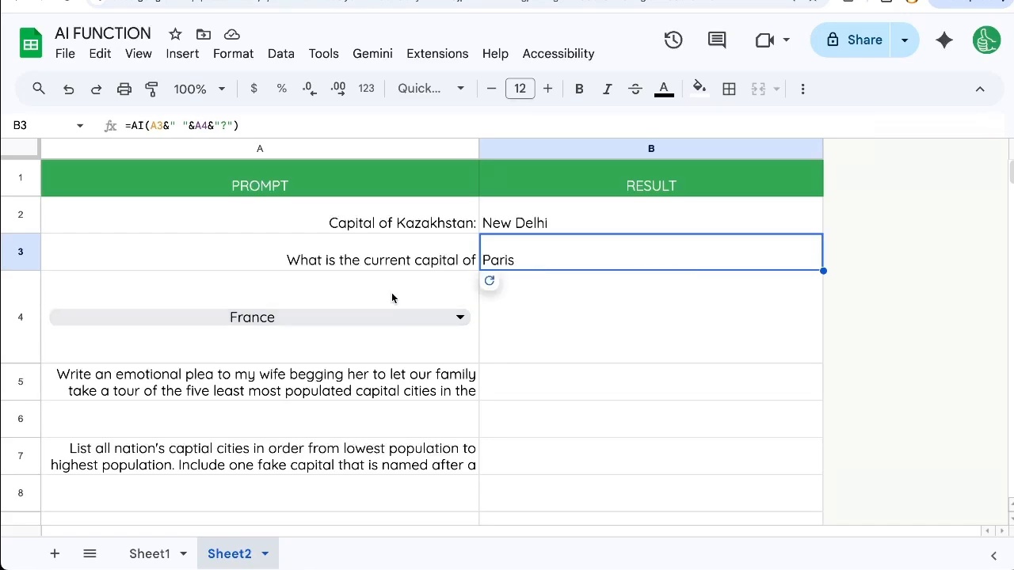
# Step: Switch the A4 dropdown to Mongolia and regenerate the AI result in B3
pyautogui.click(456, 319)
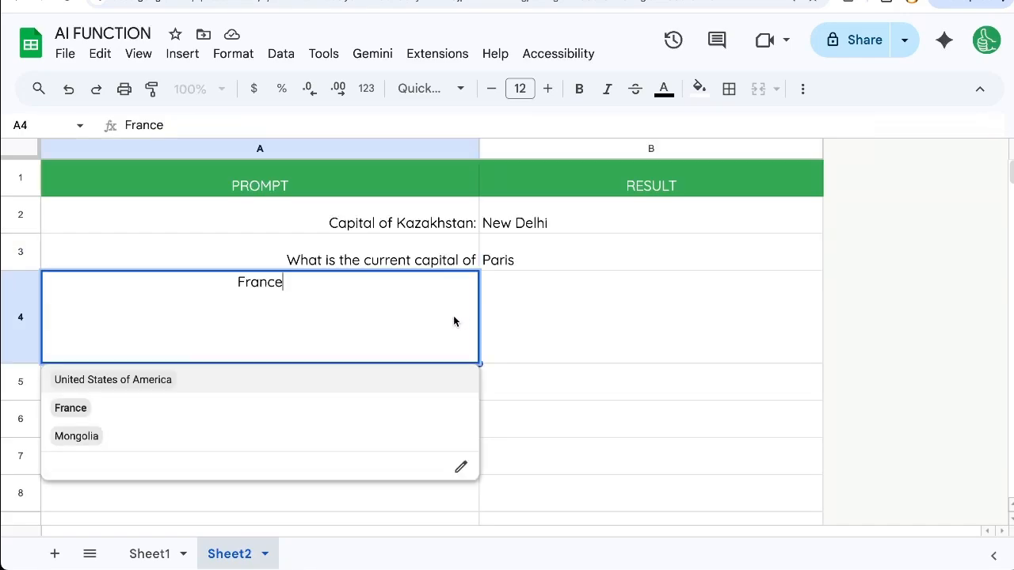
pyautogui.click(146, 437)
pyautogui.click(558, 246)
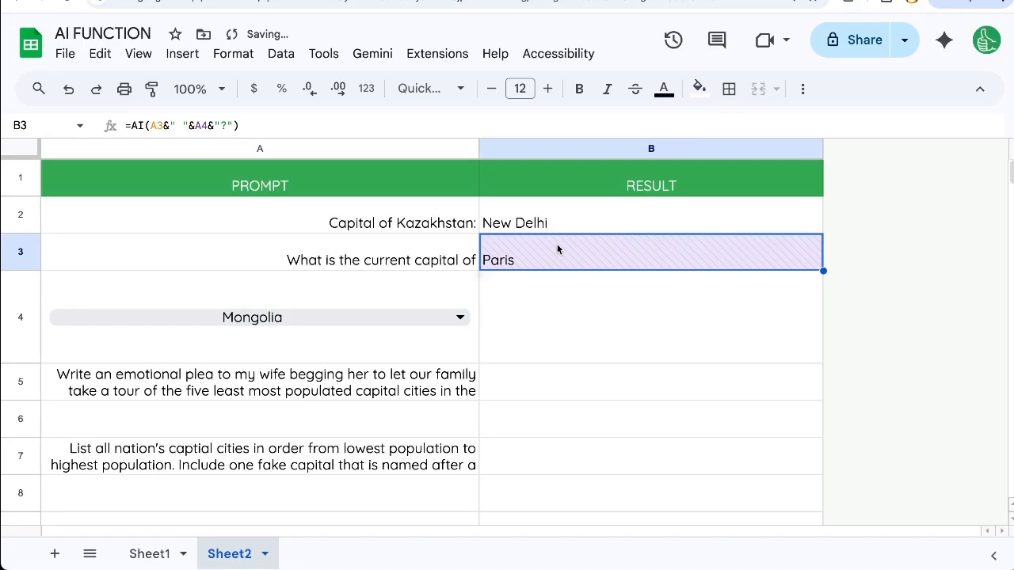
pyautogui.click(529, 288)
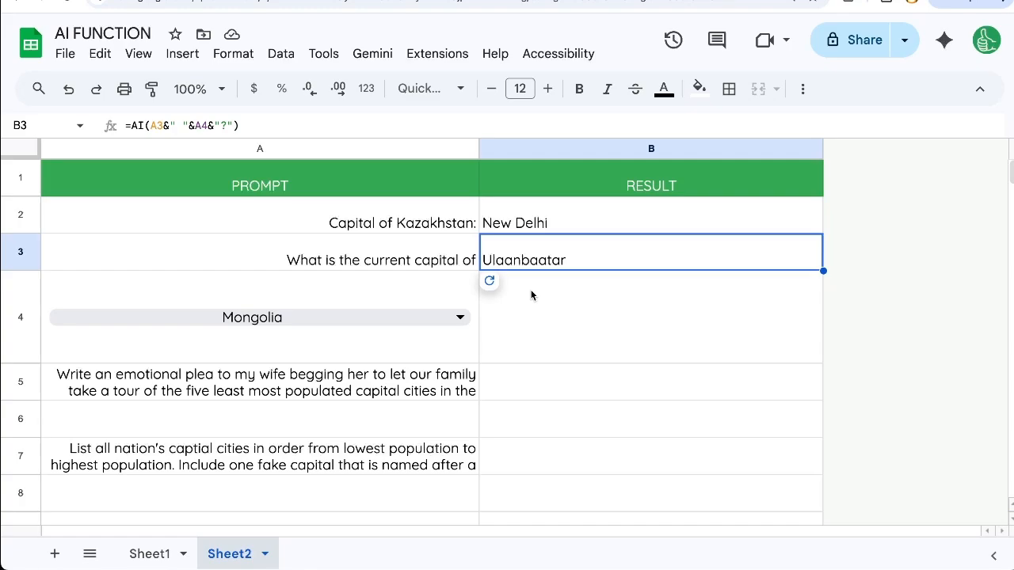
# Step: Freeze header row 1 and select the entire sheet
pyautogui.click(340, 385)
pyautogui.scroll(-1, 309, 363)
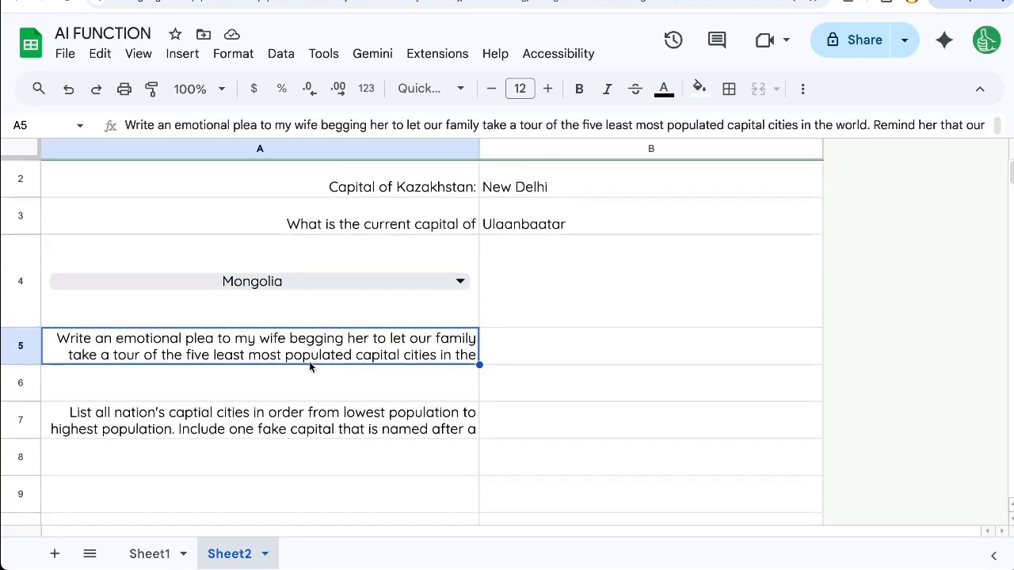
pyautogui.scroll(-1, 309, 363)
pyautogui.scroll(2, 163, 317)
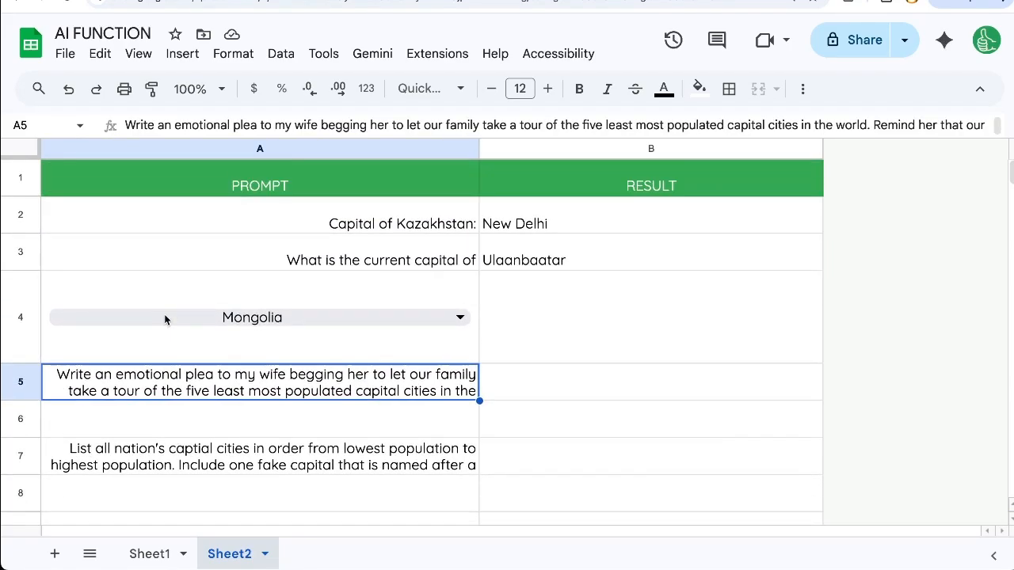
pyautogui.click(22, 150)
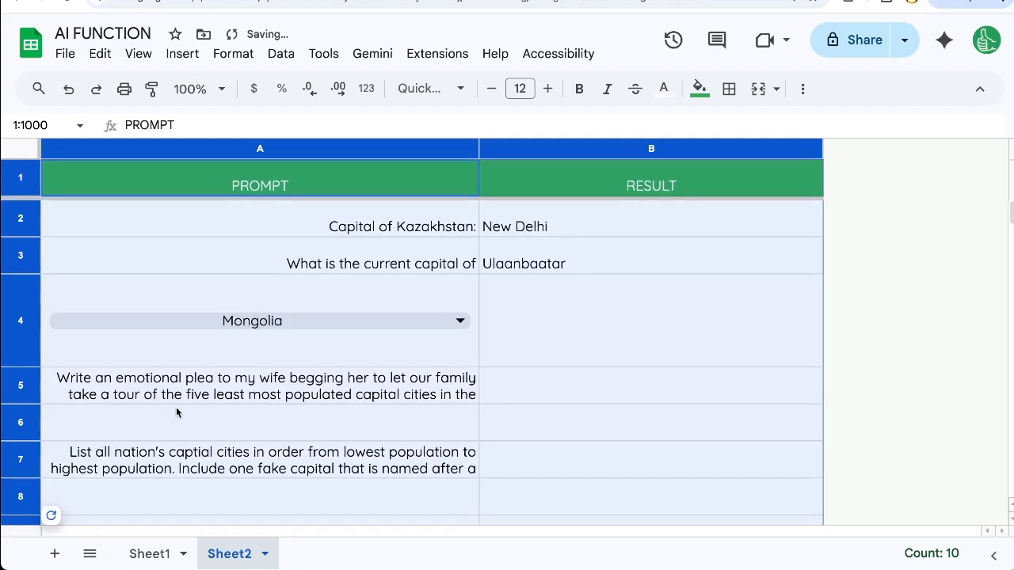
# Step: Deselect the sheet and enlarge row 5 so the entire prompt in A5 is readable
pyautogui.click(176, 411)
pyautogui.click(178, 385)
pyautogui.scroll(-1, 178, 386)
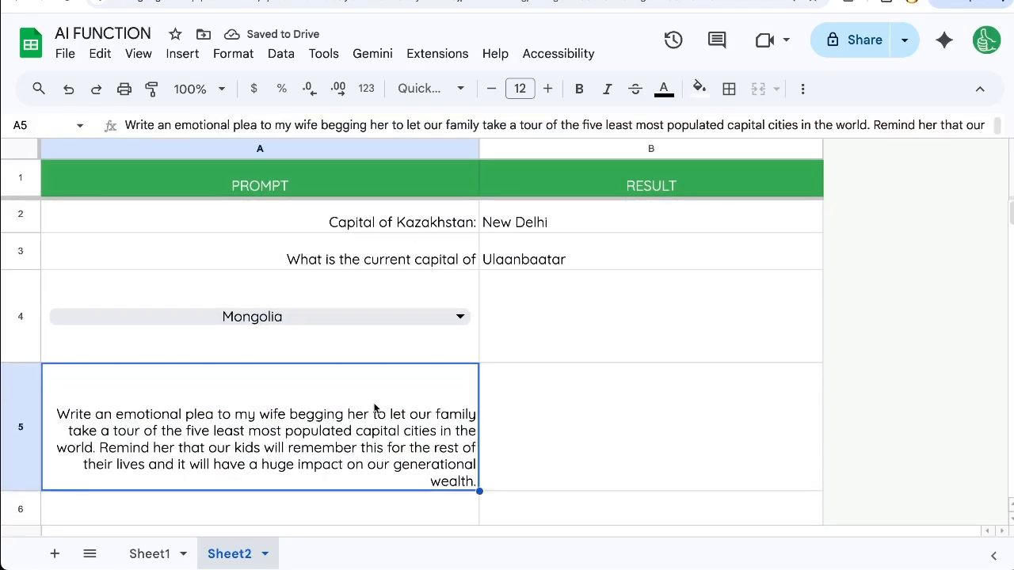
pyautogui.scroll(-1, 375, 408)
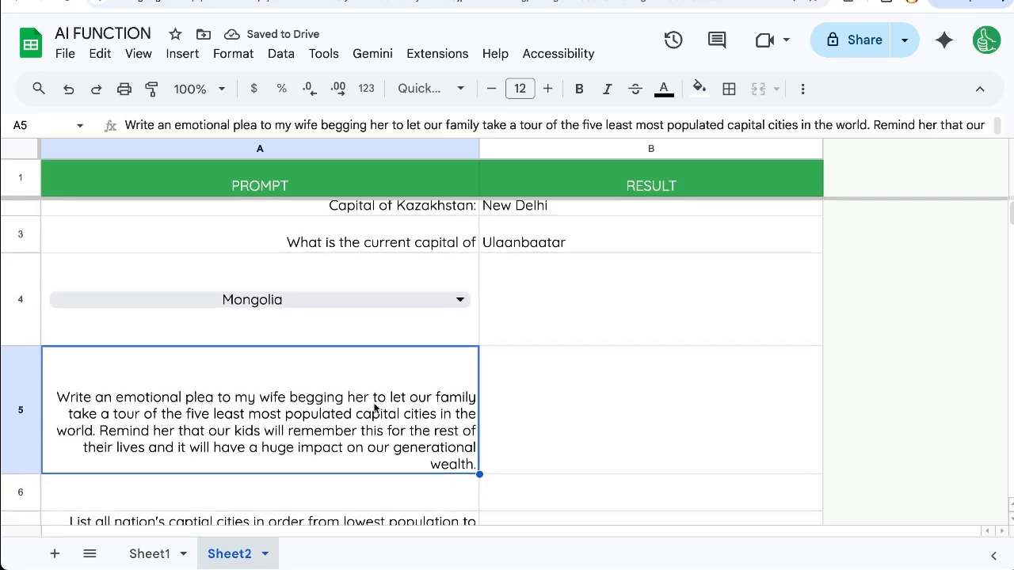
# Step: Enter =AI(A5) in B5 and generate its result
pyautogui.click(549, 376)
pyautogui.write('=AI(')
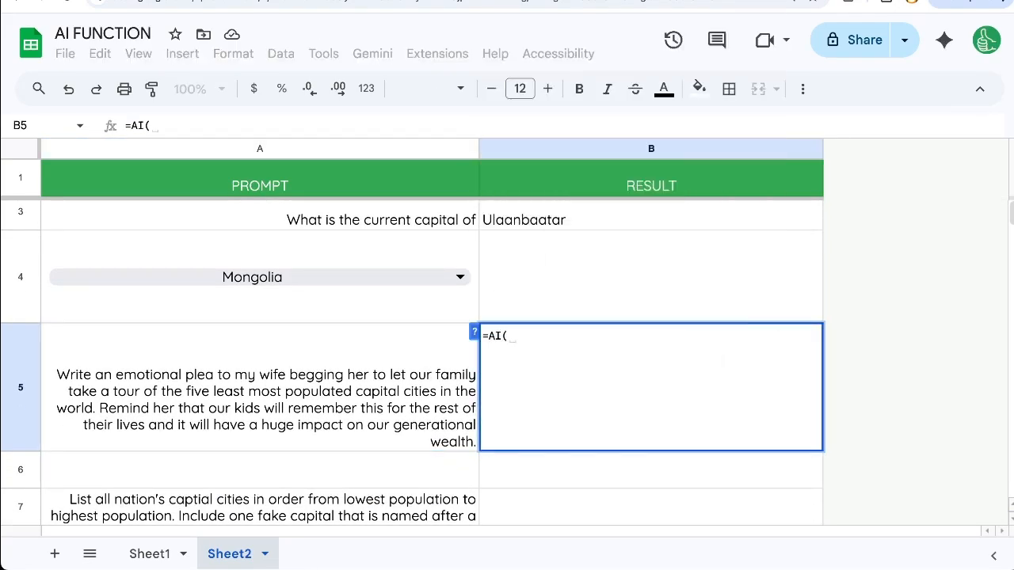
pyautogui.write('A5)')
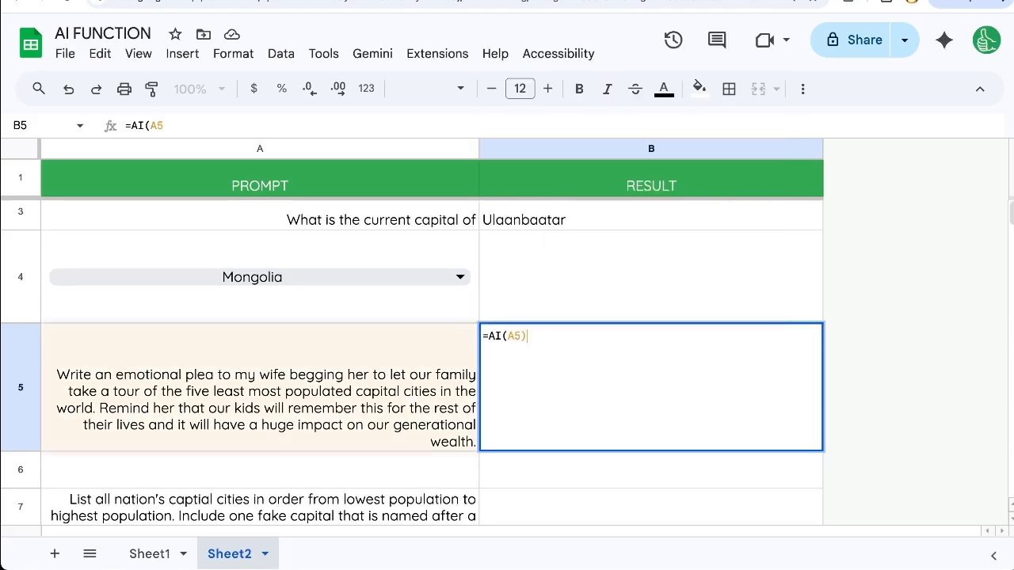
pyautogui.press('Return')
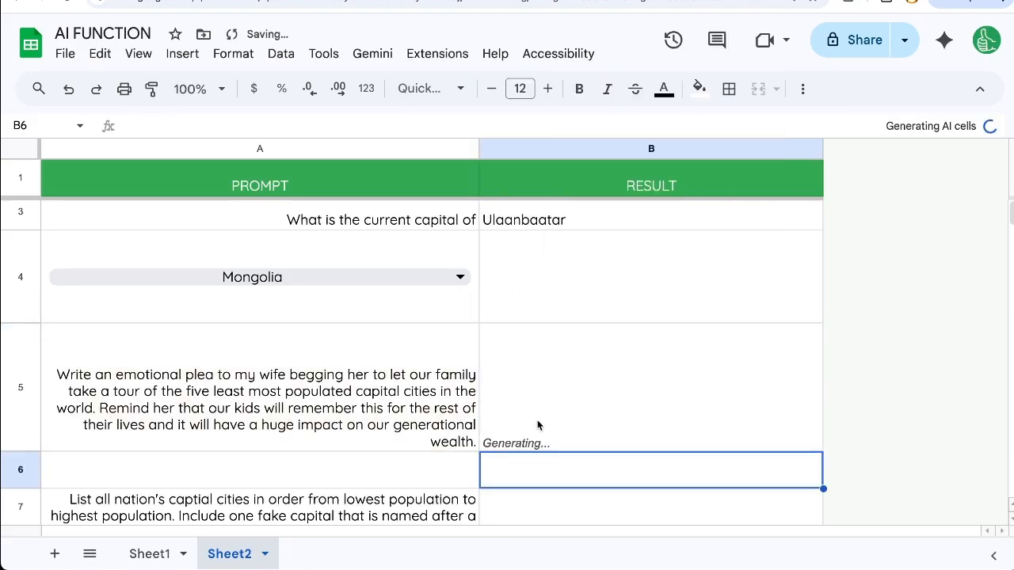
# Step: Widen column B and wrap the generated text in B5
pyautogui.click(669, 386)
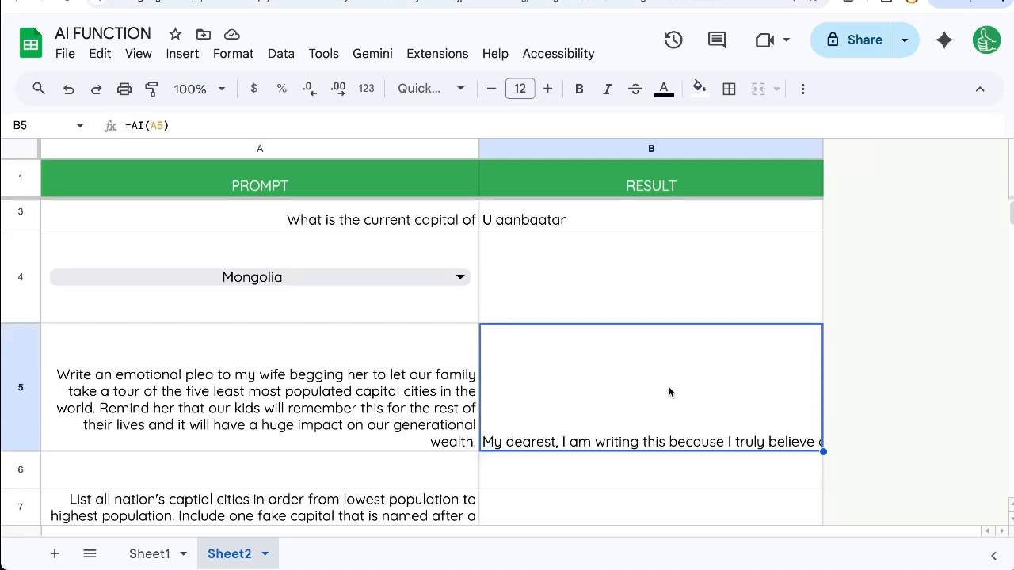
pyautogui.moveTo(823, 148); pyautogui.dragTo(927, 148)
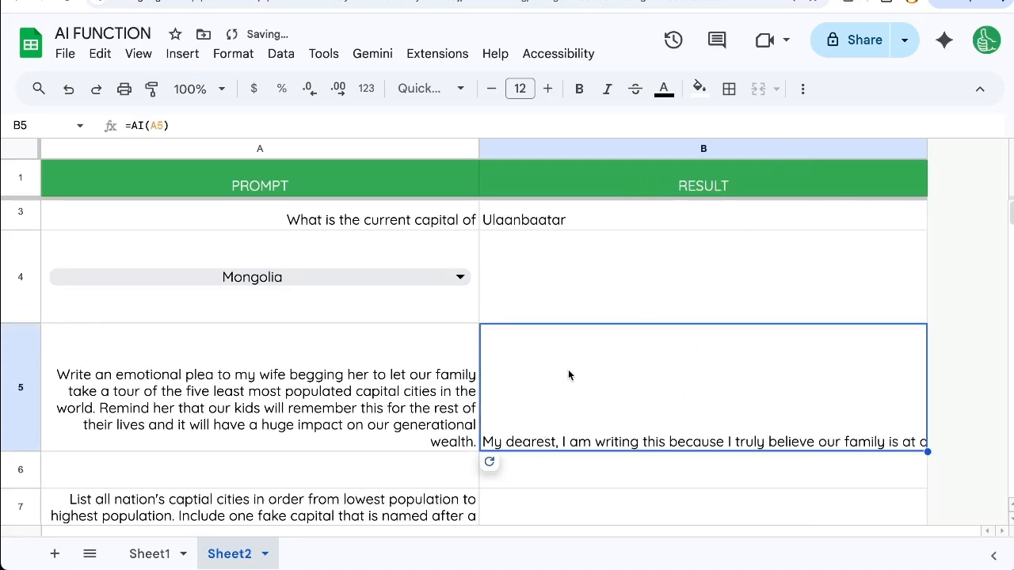
pyautogui.click(803, 88)
pyautogui.click(487, 124)
pyautogui.click(518, 160)
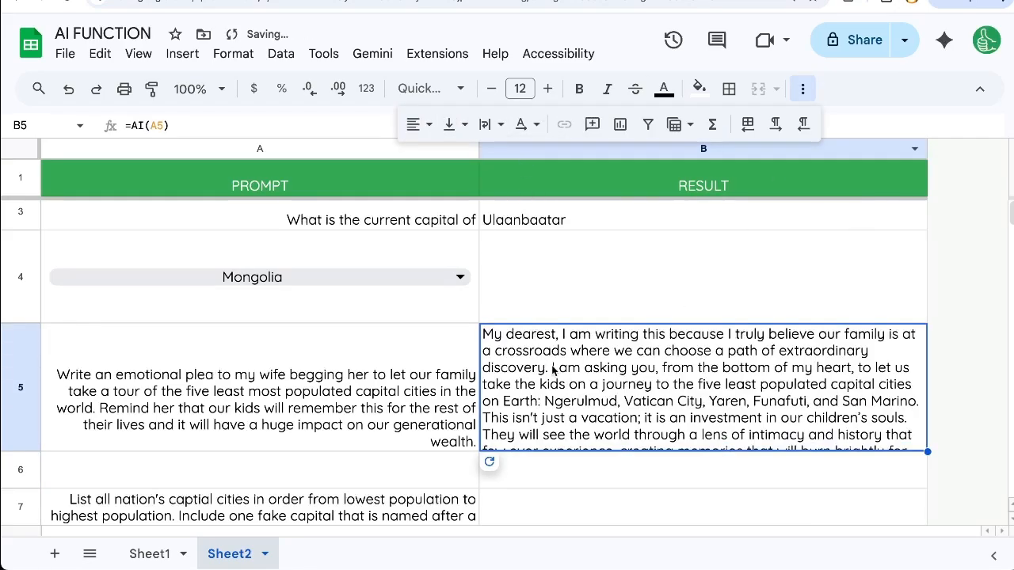
pyautogui.click(486, 124)
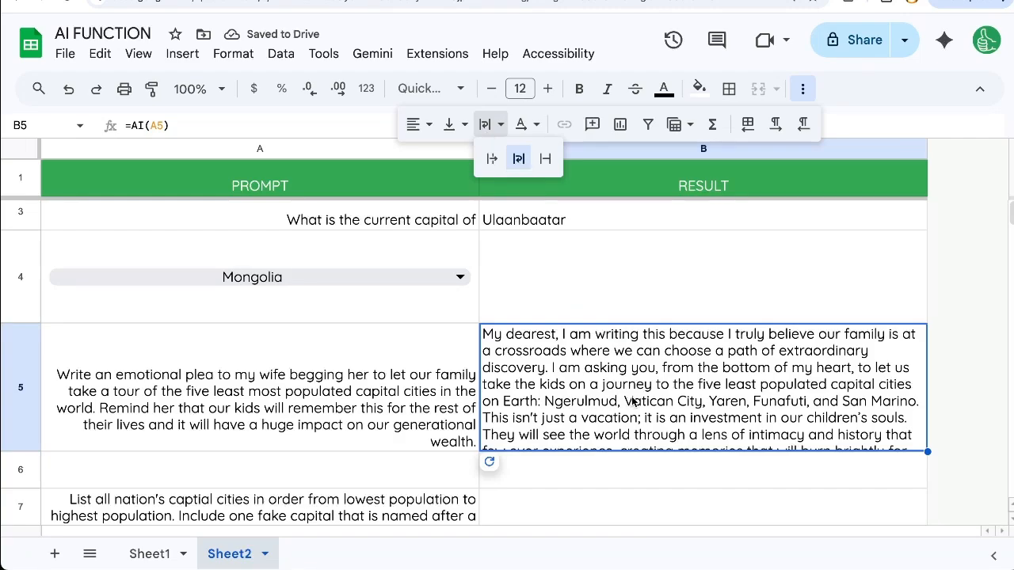
pyautogui.click(517, 156)
pyautogui.click(615, 314)
pyautogui.click(522, 345)
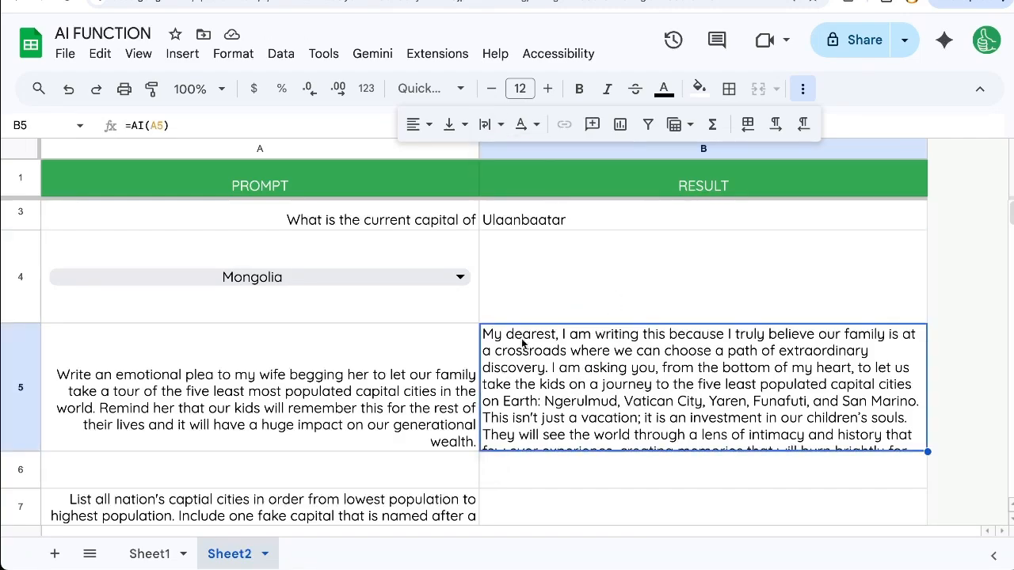
# Step: Replace the AI formula in B5 with static text by copying the cell and pasting values only over it
pyautogui.moveTo(169, 125); pyautogui.dragTo(111, 133)
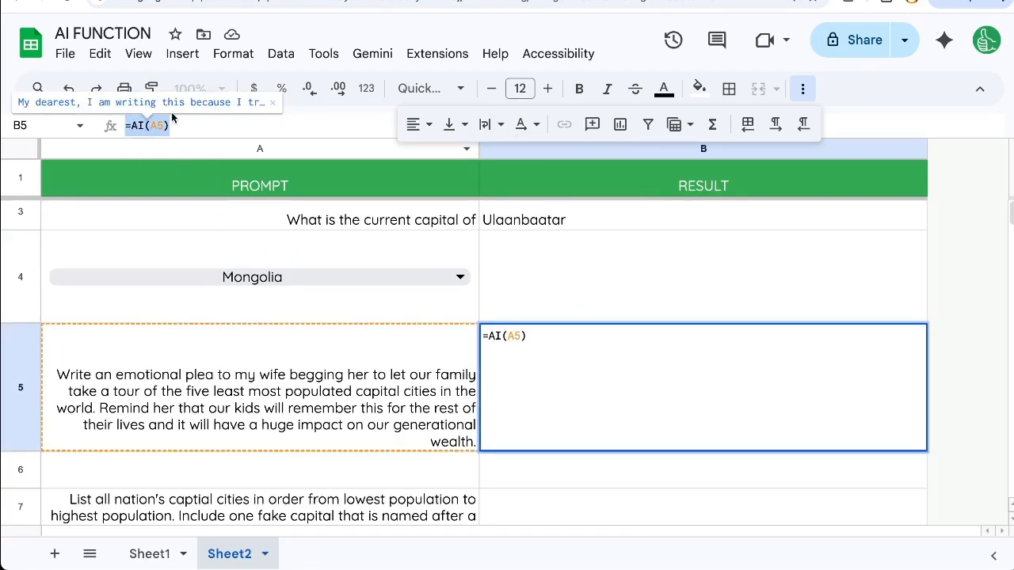
pyautogui.press('Escape')
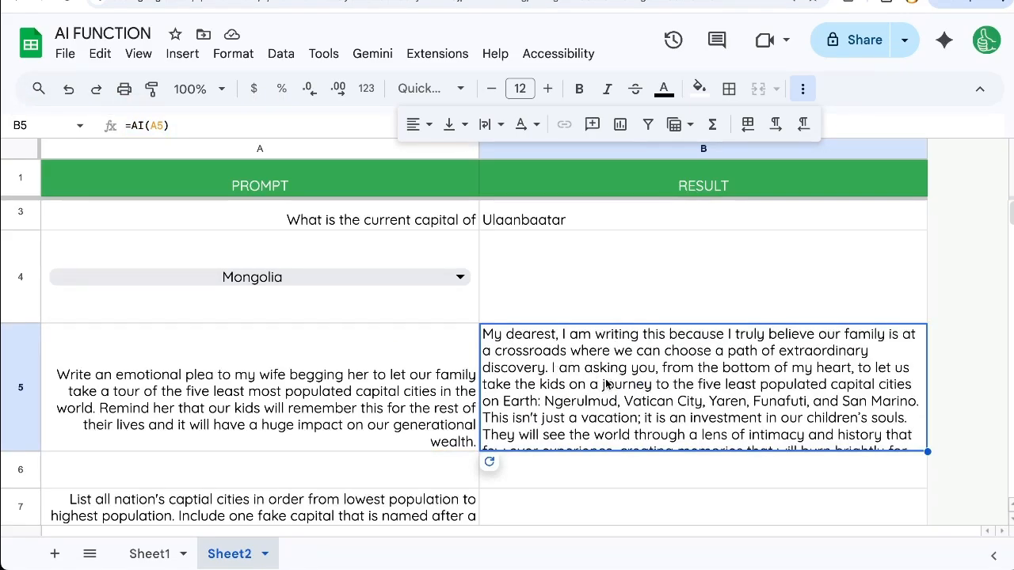
pyautogui.hotkey('ctrl', 'c')
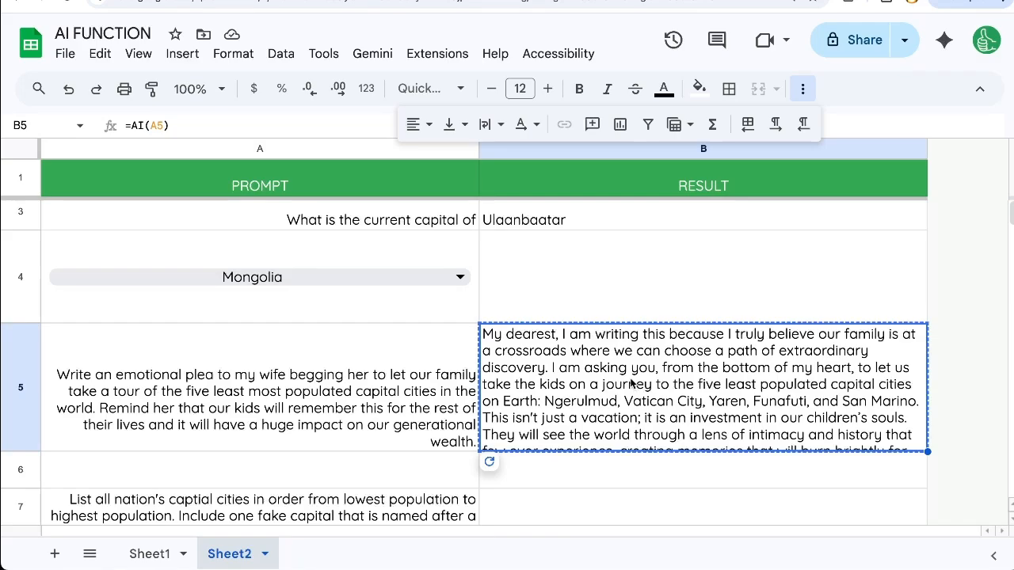
pyautogui.rightClick(631, 384)
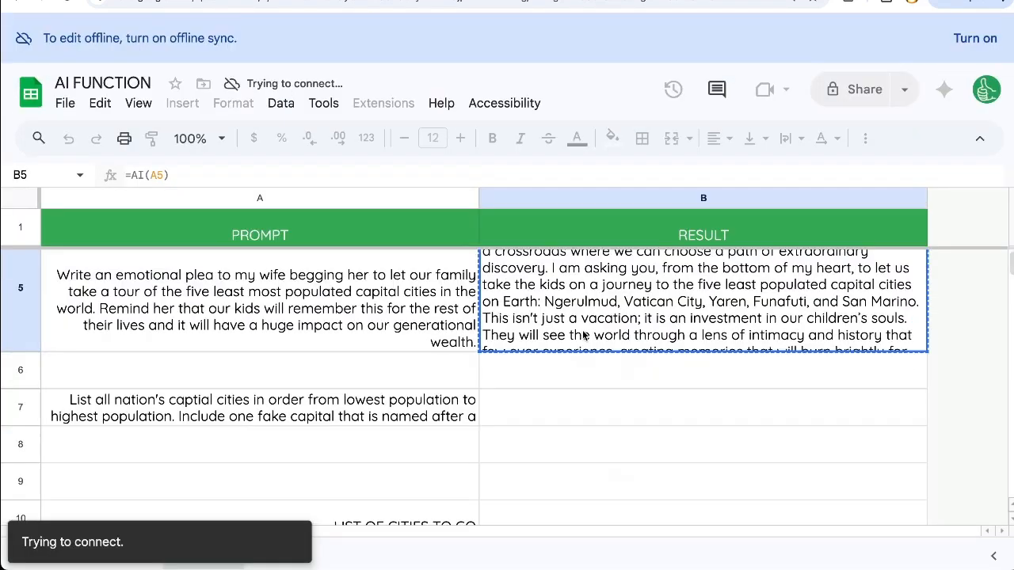
pyautogui.scroll(1, 559, 328)
pyautogui.rightClick(564, 298)
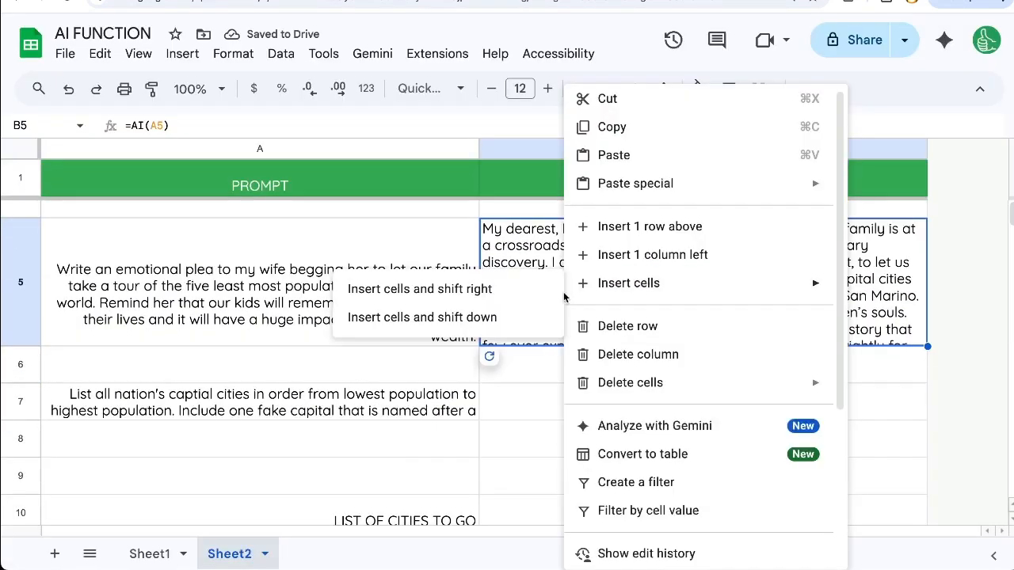
pyautogui.moveTo(627, 190)
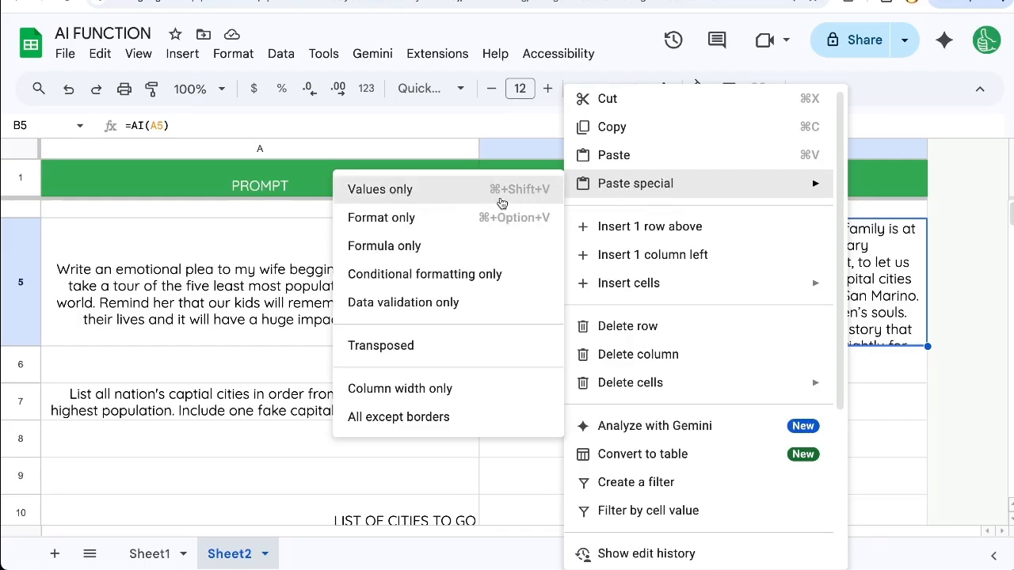
pyautogui.click(502, 203)
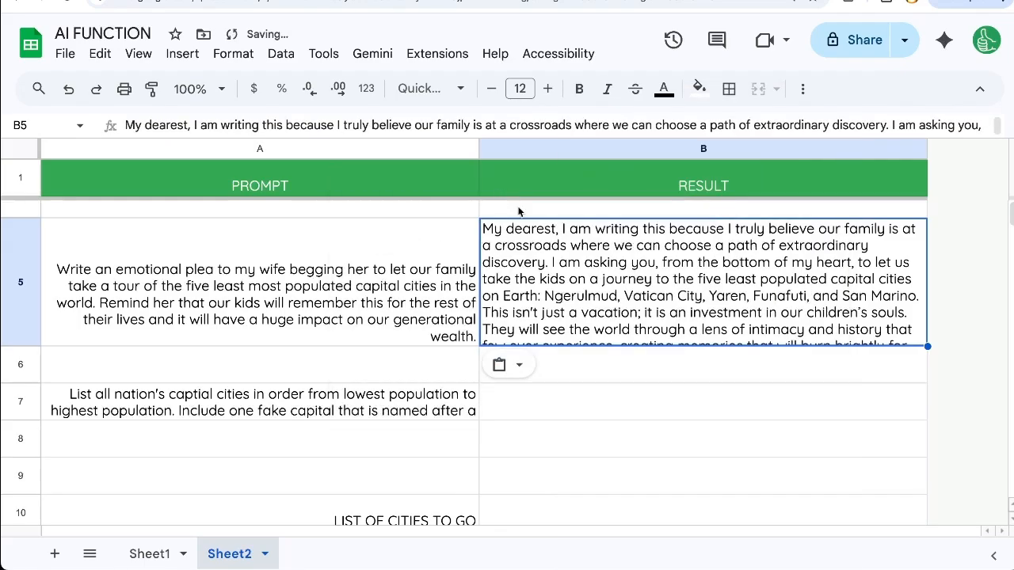
# Step: Examine the full static text in B5 and the words "emotional plea" in the A5 prompt
pyautogui.click(396, 254)
pyautogui.click(554, 247)
pyautogui.doubleClick(554, 247)
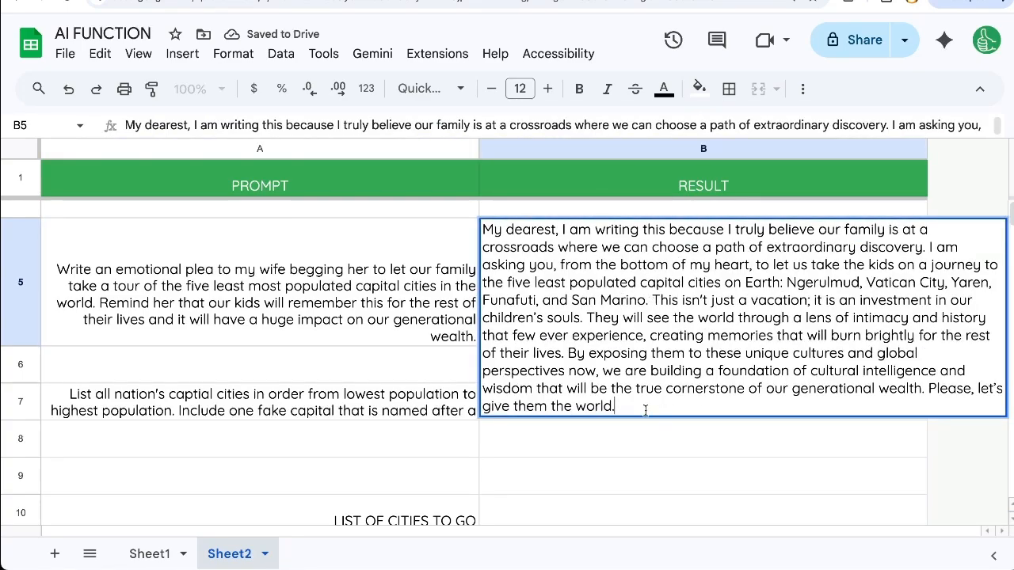
pyautogui.moveTo(646, 409); pyautogui.dragTo(435, 227)
pyautogui.click(435, 227)
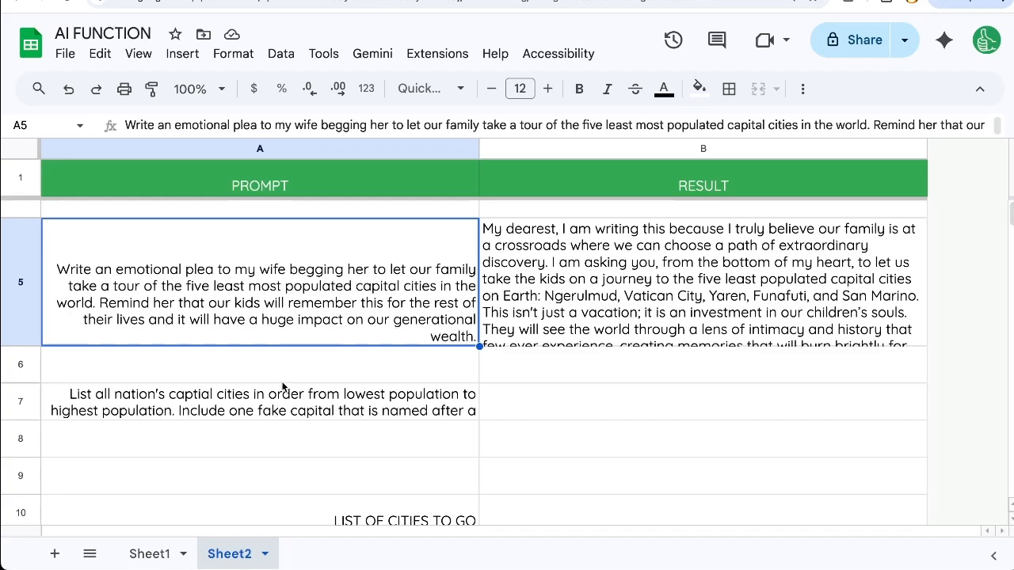
pyautogui.doubleClick(158, 275)
pyautogui.moveTo(116, 230); pyautogui.dragTo(216, 229)
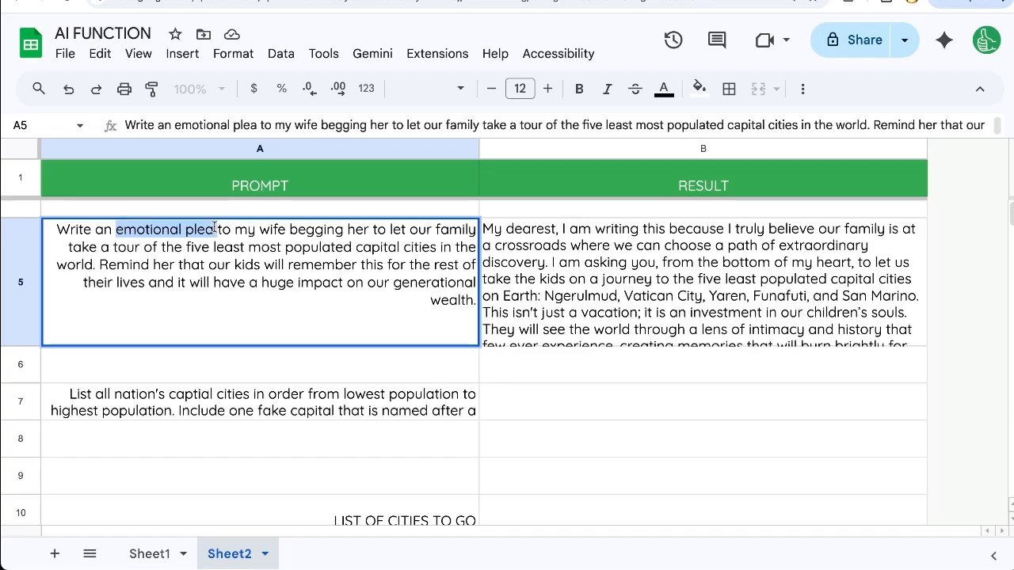
# Step: Add a dropdown to A6 with the choices Emotional Plea, Fact Based argument and rhetoric filled diatribe, and open its list
pyautogui.click(356, 362)
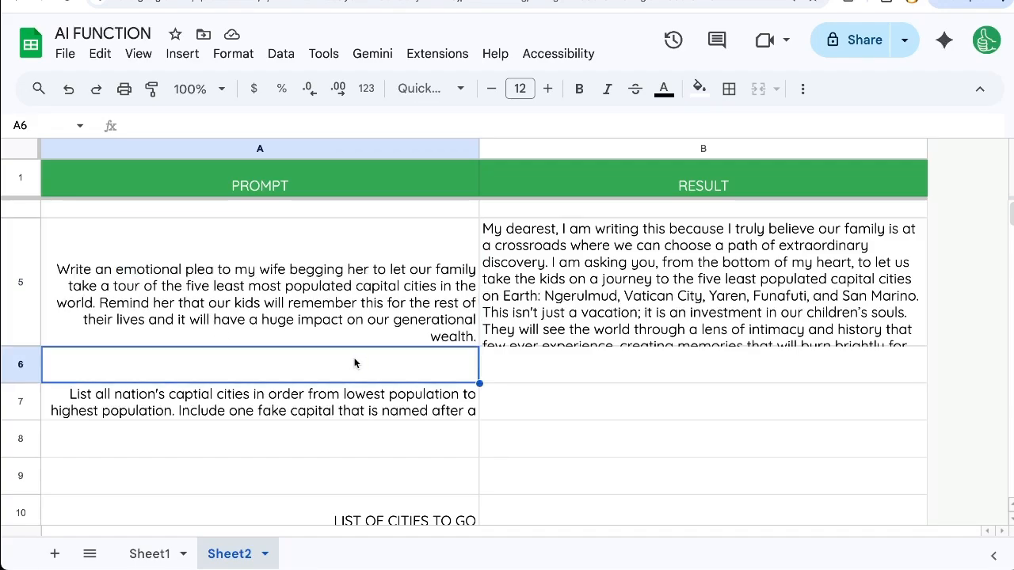
pyautogui.rightClick(356, 362)
pyautogui.scroll(-3, 407, 438)
pyautogui.click(406, 459)
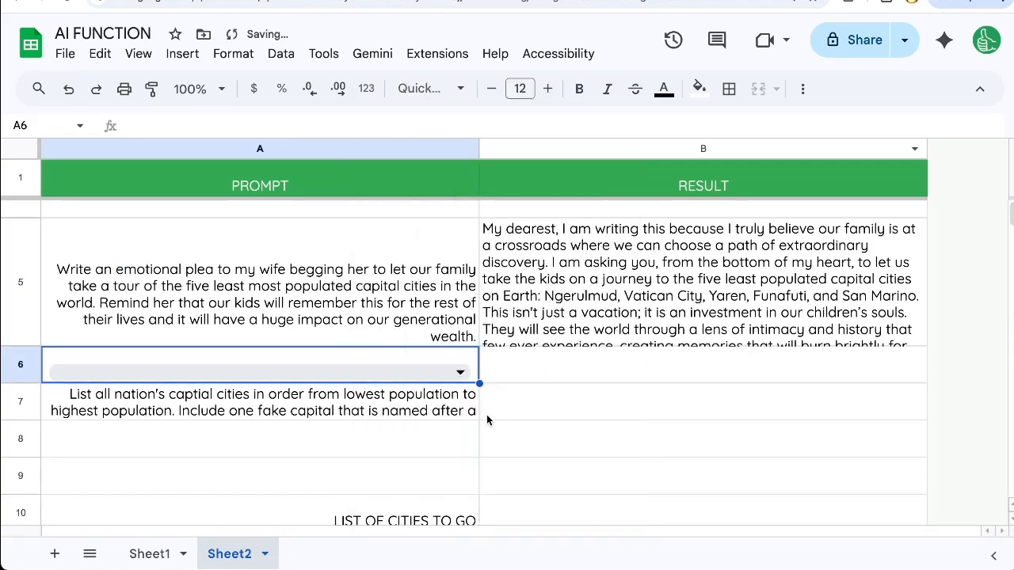
pyautogui.click(459, 370)
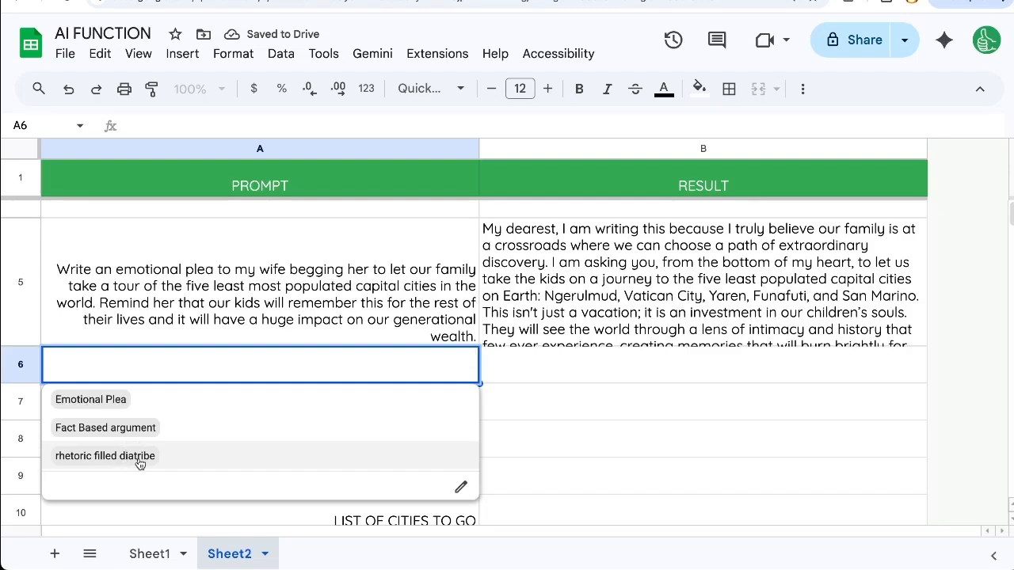
pyautogui.click(512, 359)
pyautogui.write('=A(')
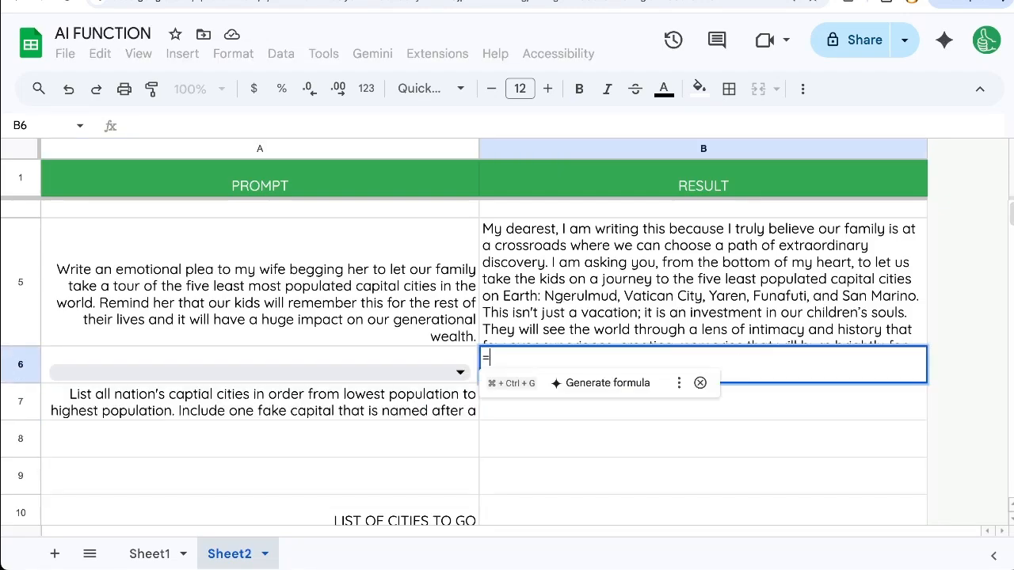
pyautogui.press('Escape')
# Step: Delete "Write an emotional plea" from the A5 prompt so that it starts with "to my wife"
pyautogui.click(210, 254)
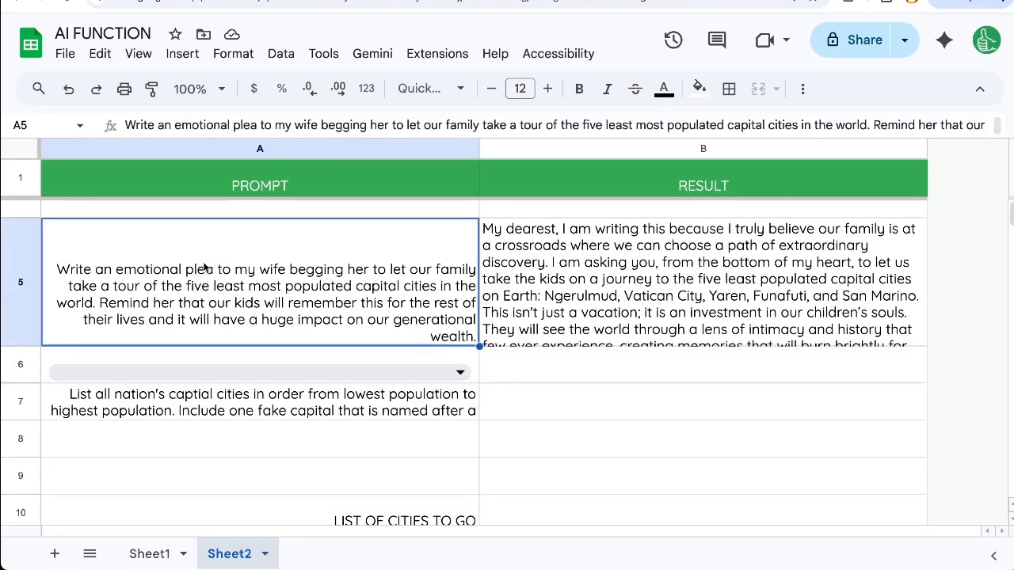
pyautogui.doubleClick(206, 269)
pyautogui.moveTo(116, 229); pyautogui.dragTo(213, 229)
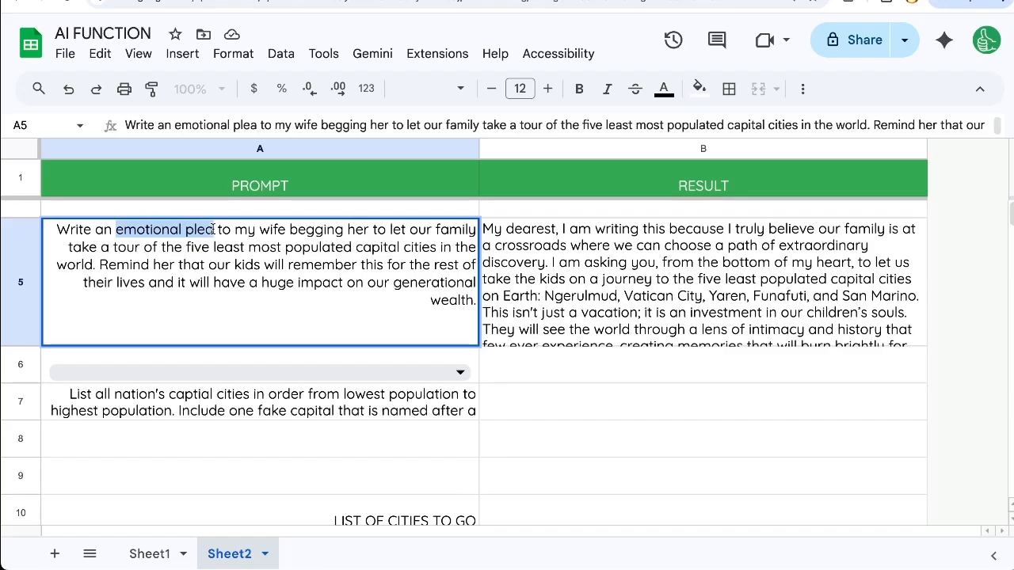
pyautogui.press('BackSpace')
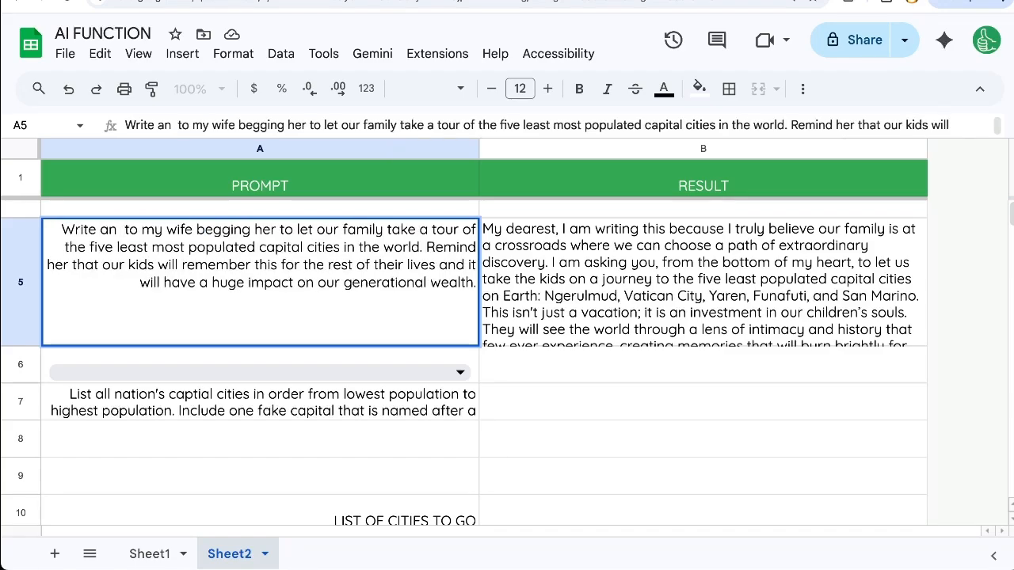
pyautogui.press('BackSpace')
pyautogui.press('BackSpace')
pyautogui.press('BackSpace')
pyautogui.press('BackSpace')
pyautogui.press('BackSpace')
pyautogui.press('BackSpace')
pyautogui.press('BackSpace')
pyautogui.press('BackSpace')
pyautogui.press('BackSpace')
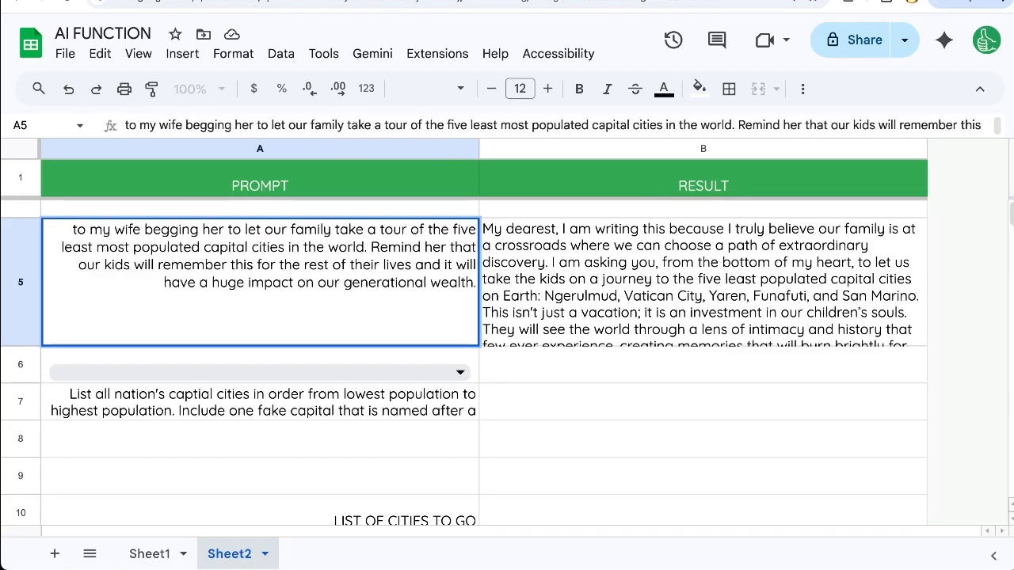
pyautogui.click(559, 371)
pyautogui.click(286, 277)
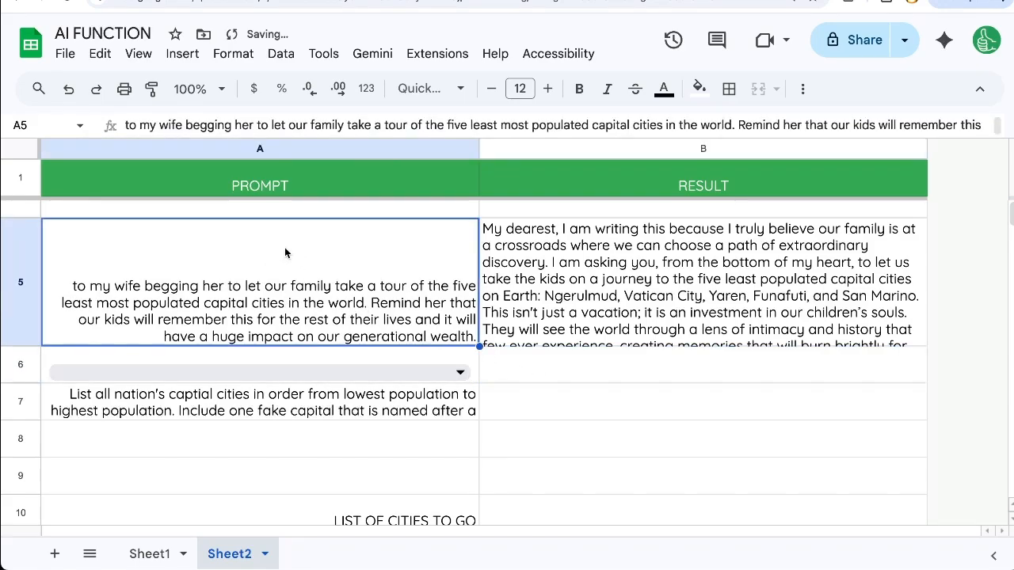
# Step: Enter an AI formula in B6 that joins "Write ", the A6 style choice, a space and the A5 prompt
pyautogui.click(514, 366)
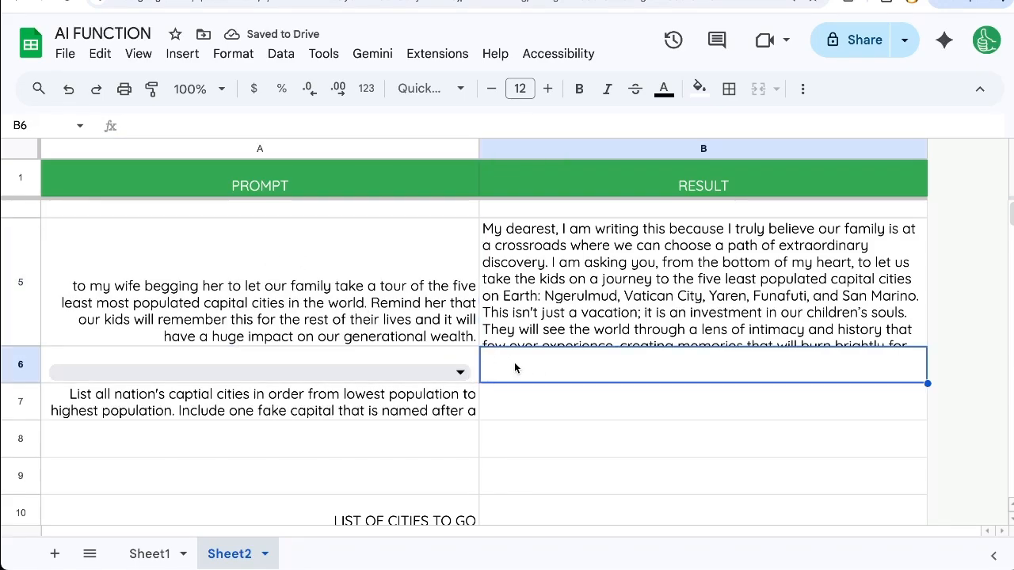
pyautogui.write('=AI(')
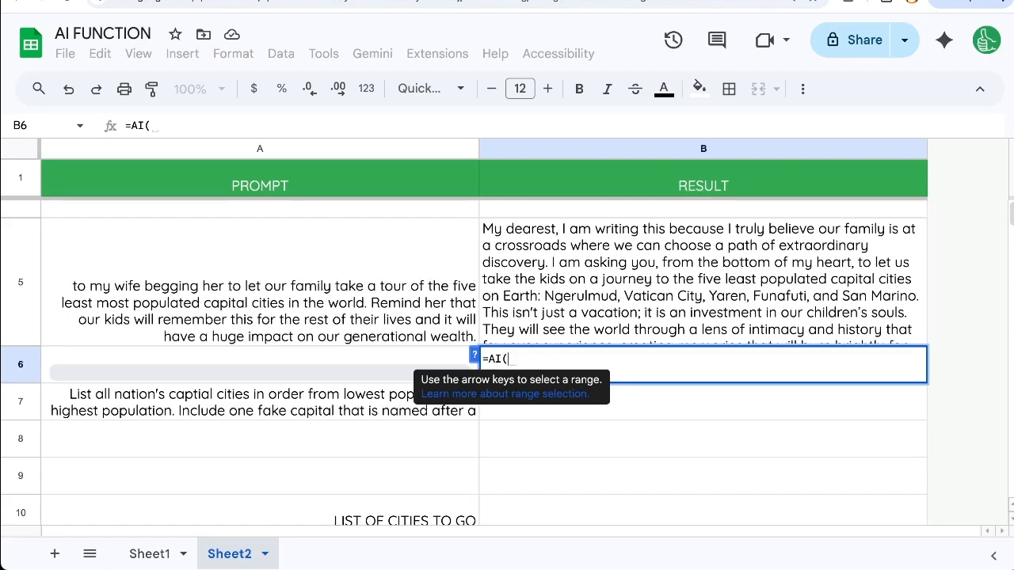
pyautogui.write('"Write ')
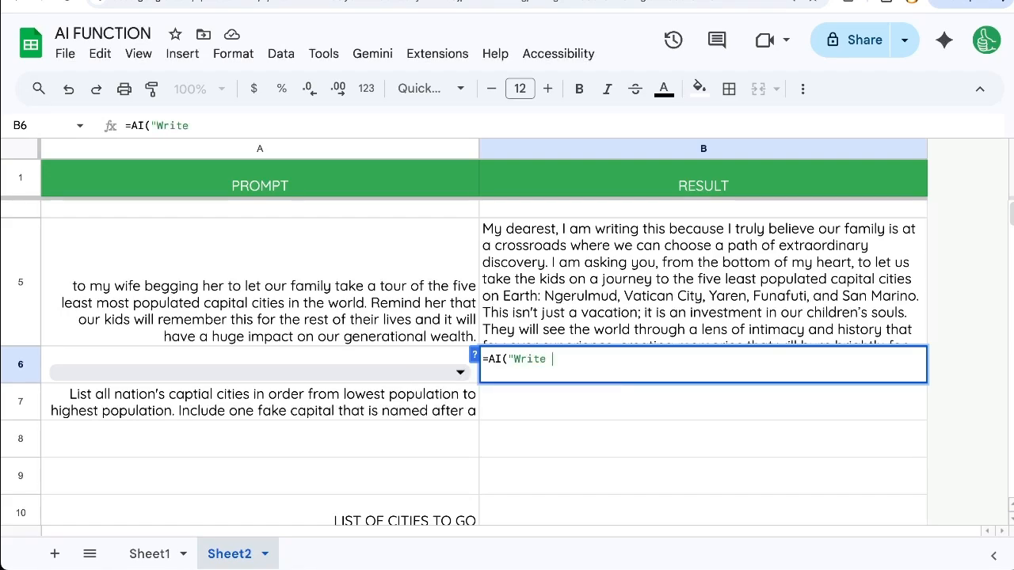
pyautogui.write('"&')
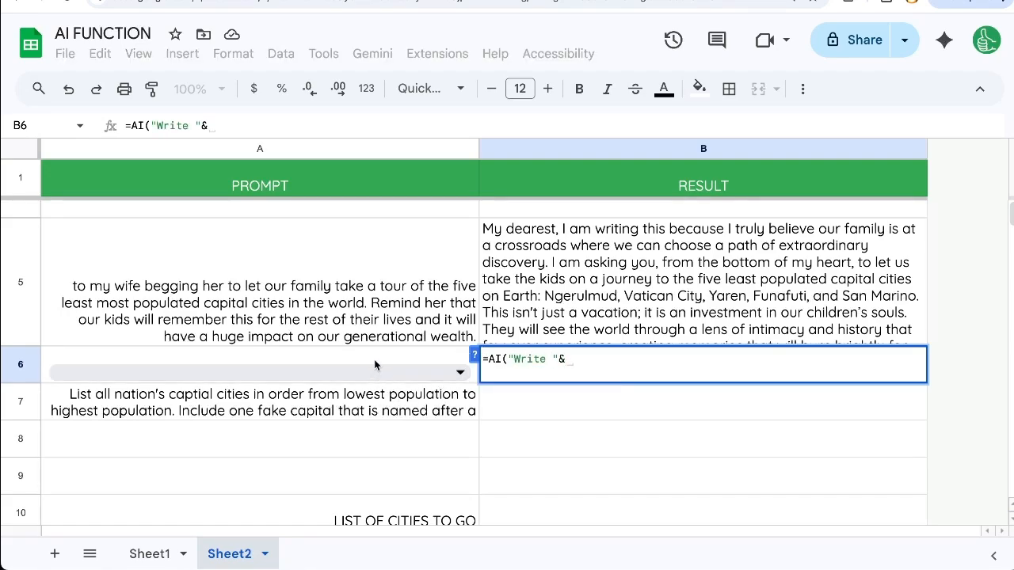
pyautogui.click(375, 363)
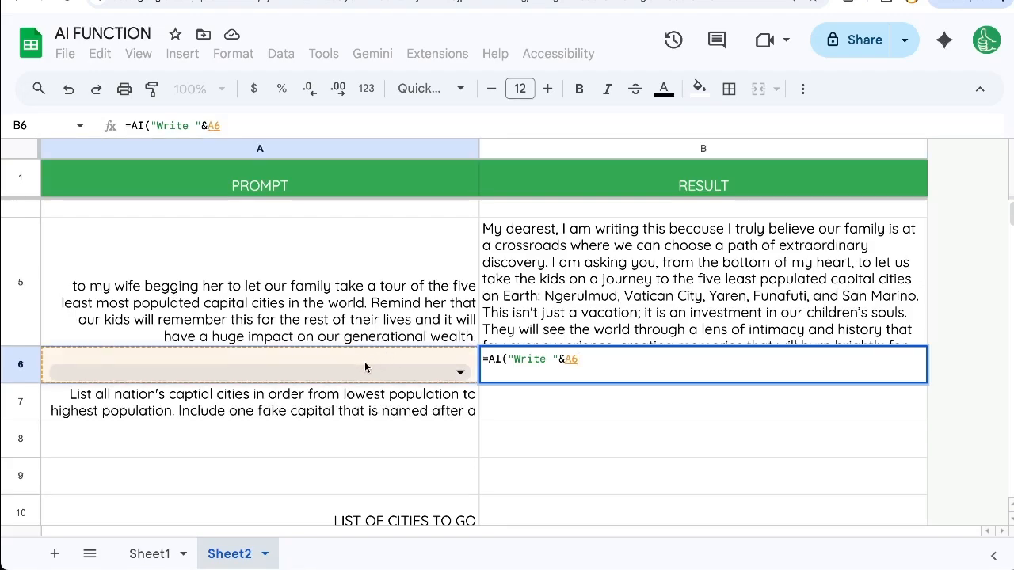
pyautogui.click(623, 364)
pyautogui.write('&"')
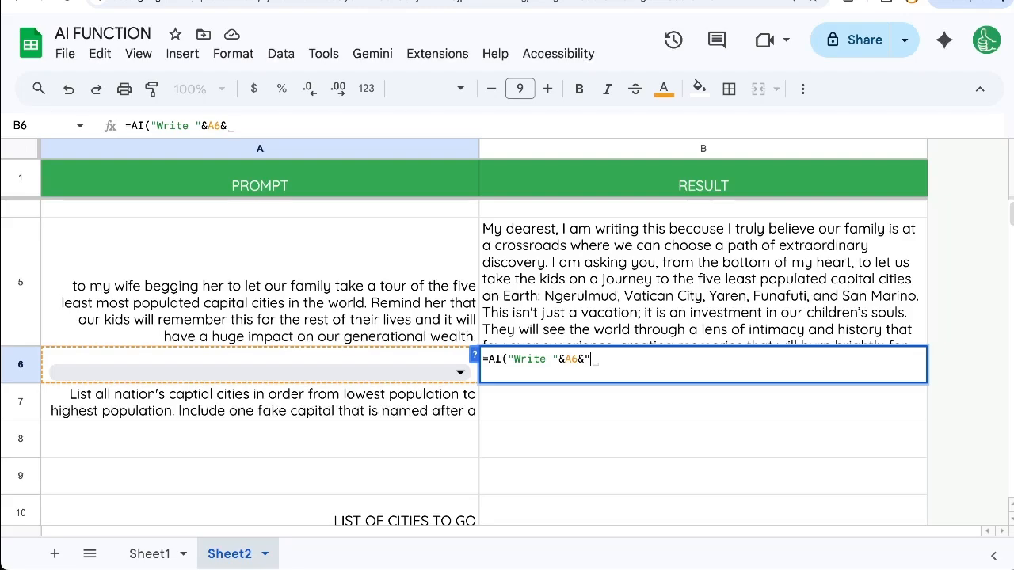
pyautogui.write(' ")')
pyautogui.click(368, 230)
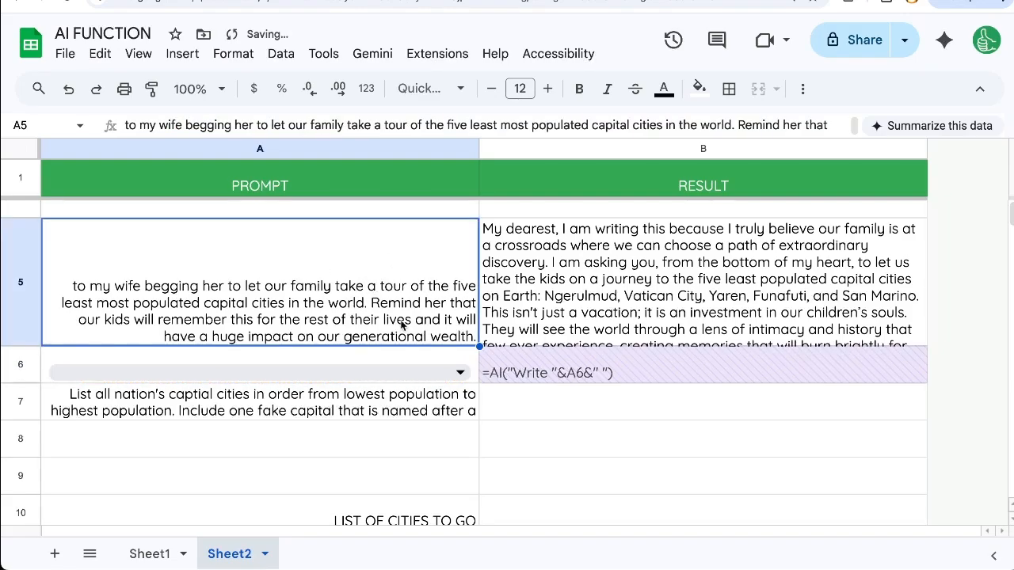
pyautogui.doubleClick(620, 371)
pyautogui.write('&A')
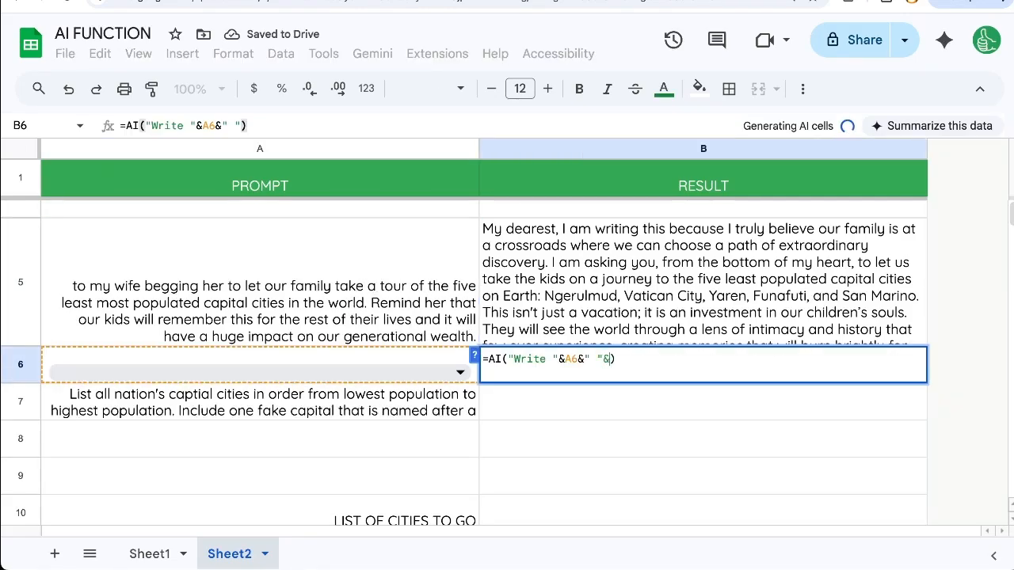
# Step: Choose Fact Based argument in the A6 dropdown and generate the AI result in B6
pyautogui.click(460, 374)
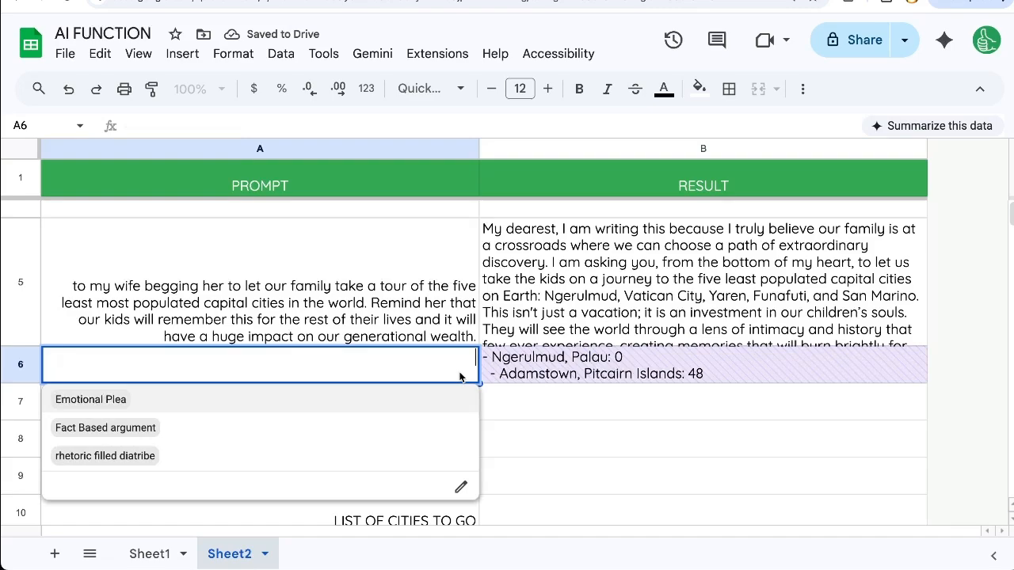
pyautogui.click(111, 427)
pyautogui.click(554, 372)
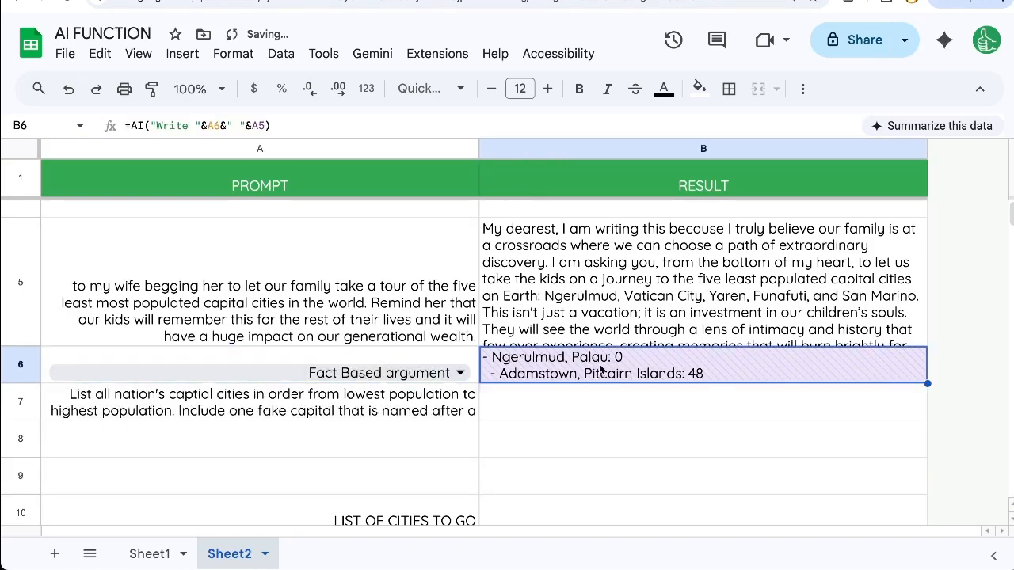
pyautogui.doubleClick(555, 373)
pyautogui.press('Return')
pyautogui.click(554, 374)
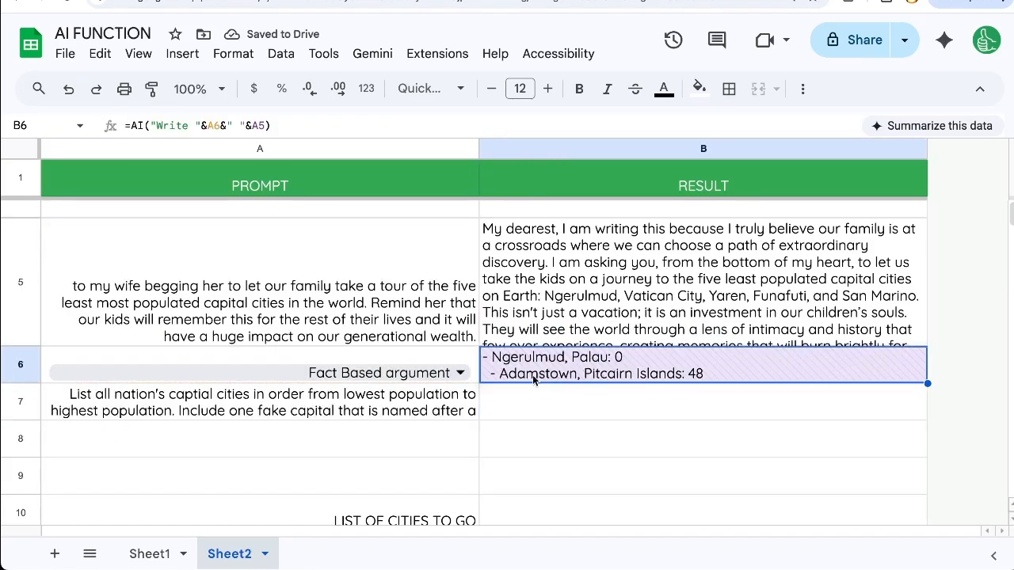
pyautogui.click(538, 400)
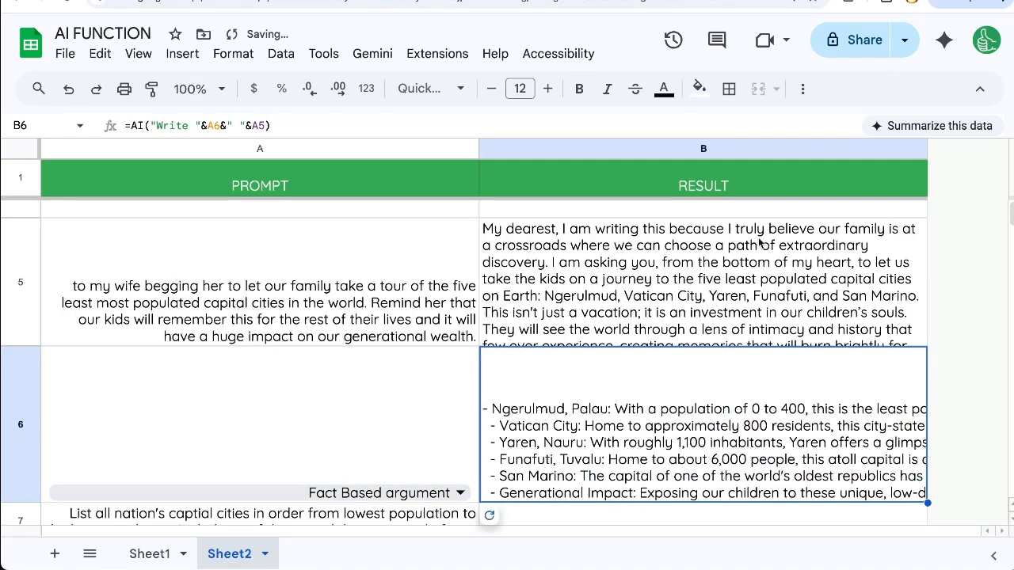
# Step: Align the generated text in B6 vertically to the middle of the cell
pyautogui.click(414, 293)
pyautogui.click(684, 300)
pyautogui.click(632, 407)
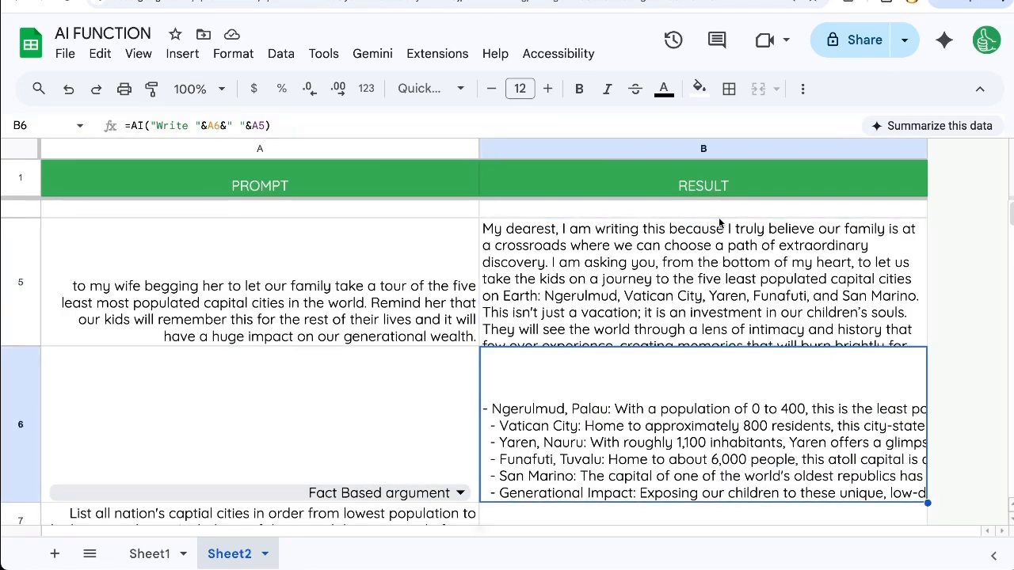
pyautogui.click(802, 89)
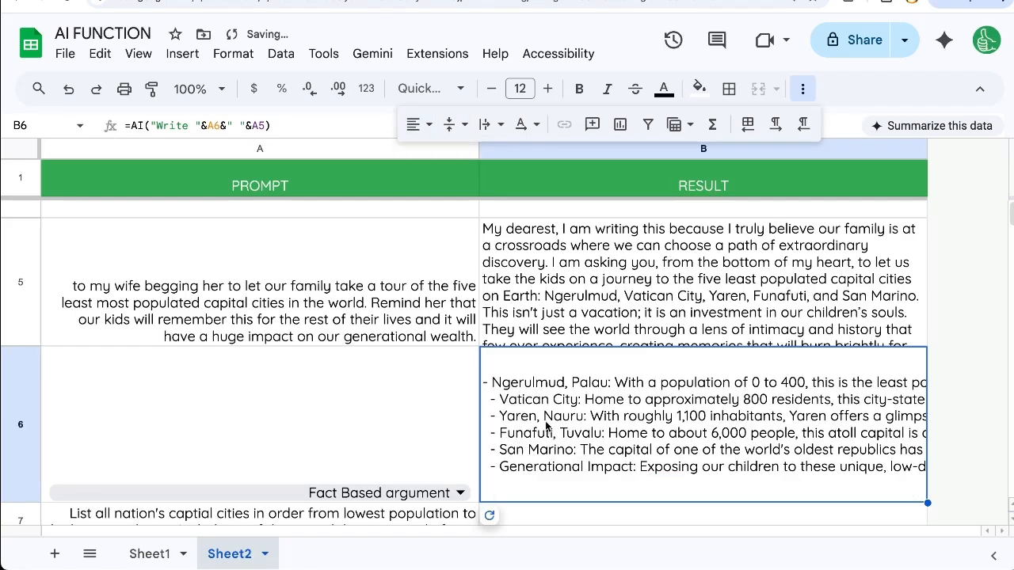
# Step: Switch the A6 dropdown to rhetoric filled diatribe and regenerate the AI result in B6
pyautogui.click(419, 423)
pyautogui.scroll(-1, 420, 424)
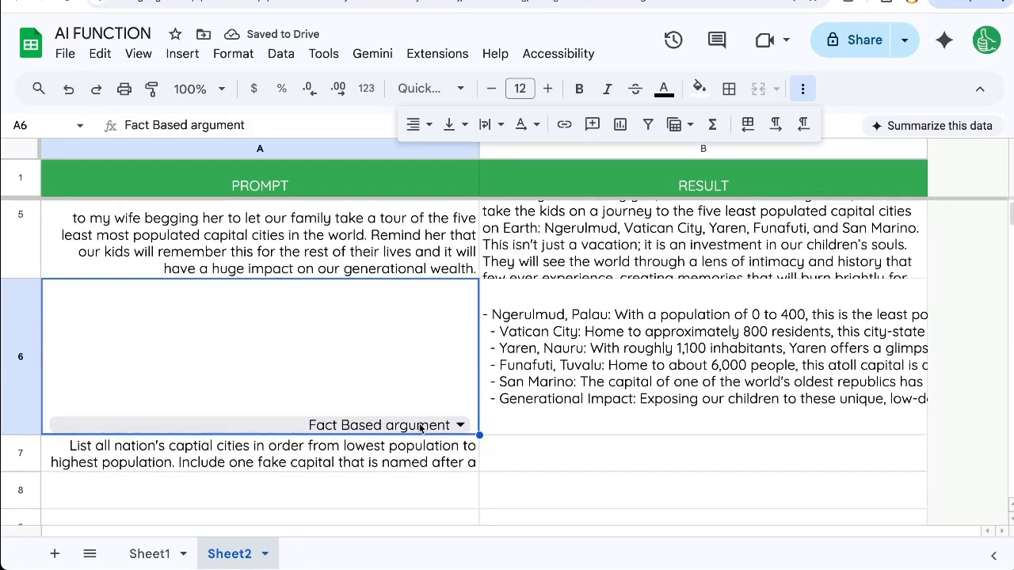
pyautogui.click(459, 425)
pyautogui.click(98, 514)
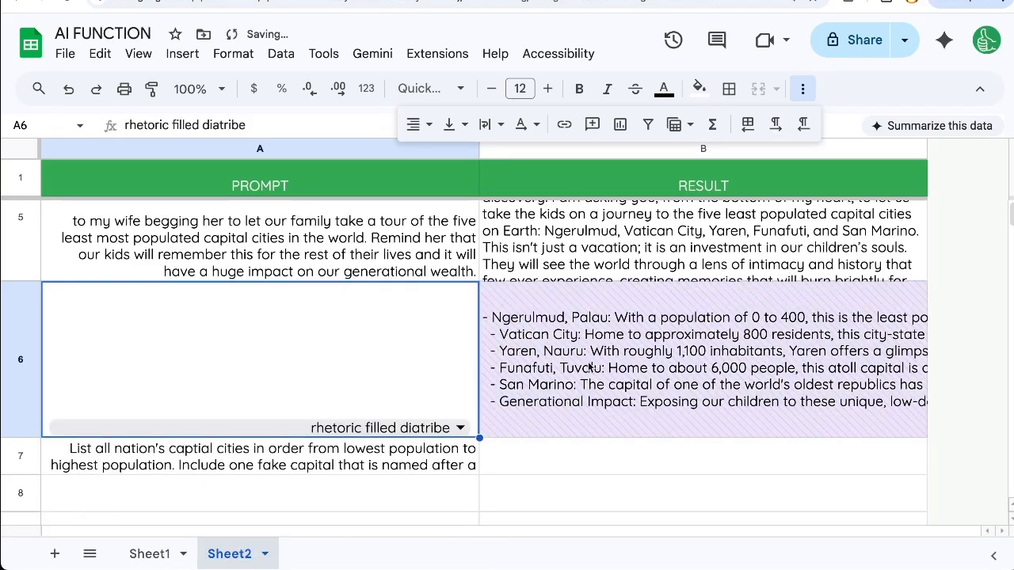
pyautogui.click(662, 349)
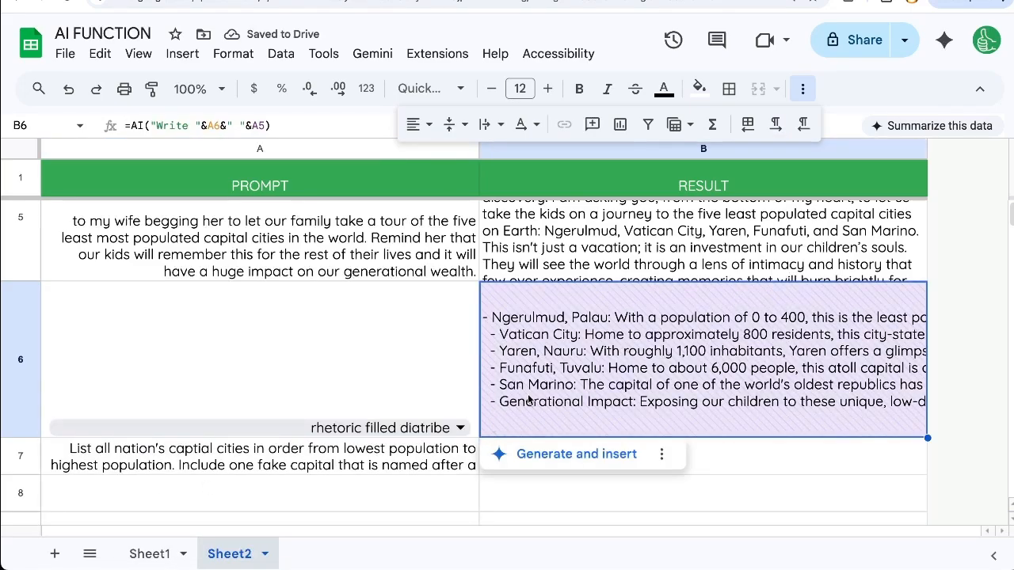
pyautogui.click(557, 456)
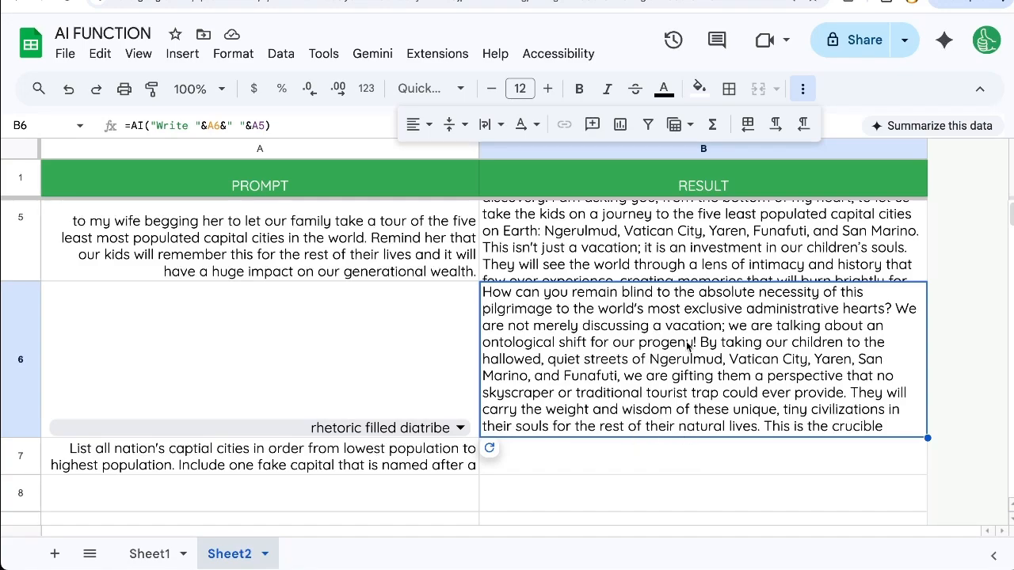
# Step: Compare the static emotional text in B5 with the B6 result and the style chosen in A6
pyautogui.click(585, 263)
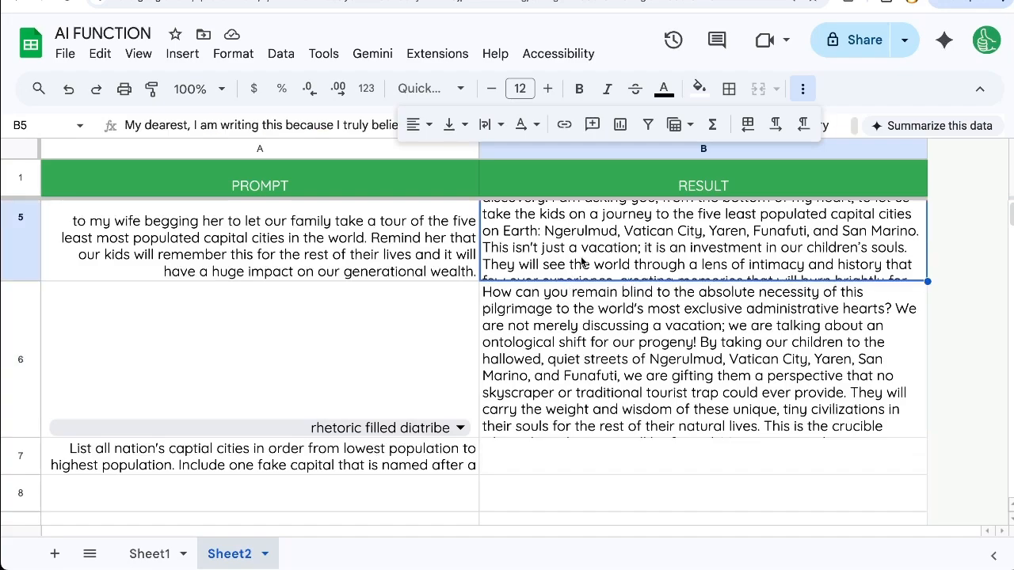
pyautogui.click(577, 333)
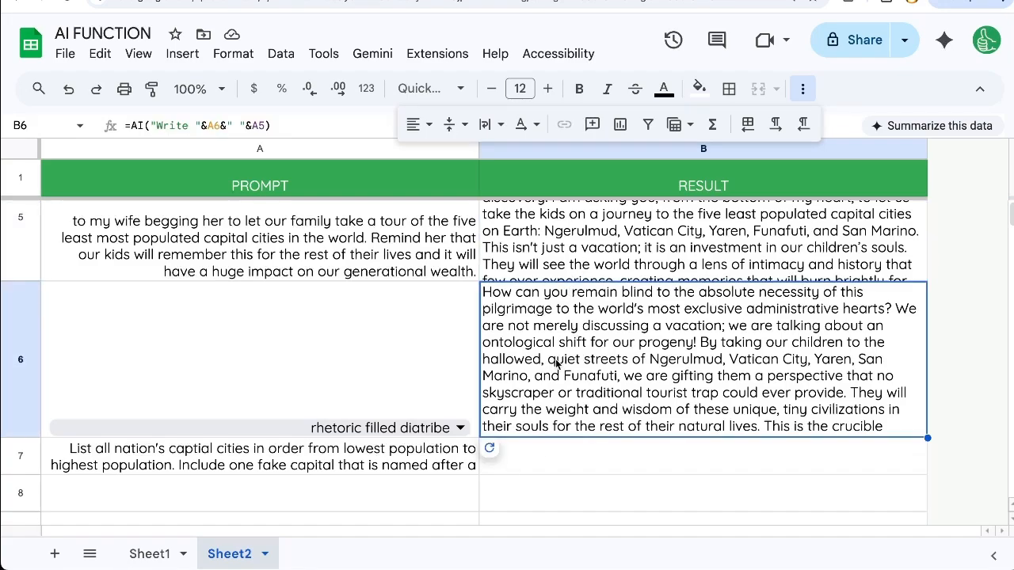
pyautogui.click(337, 385)
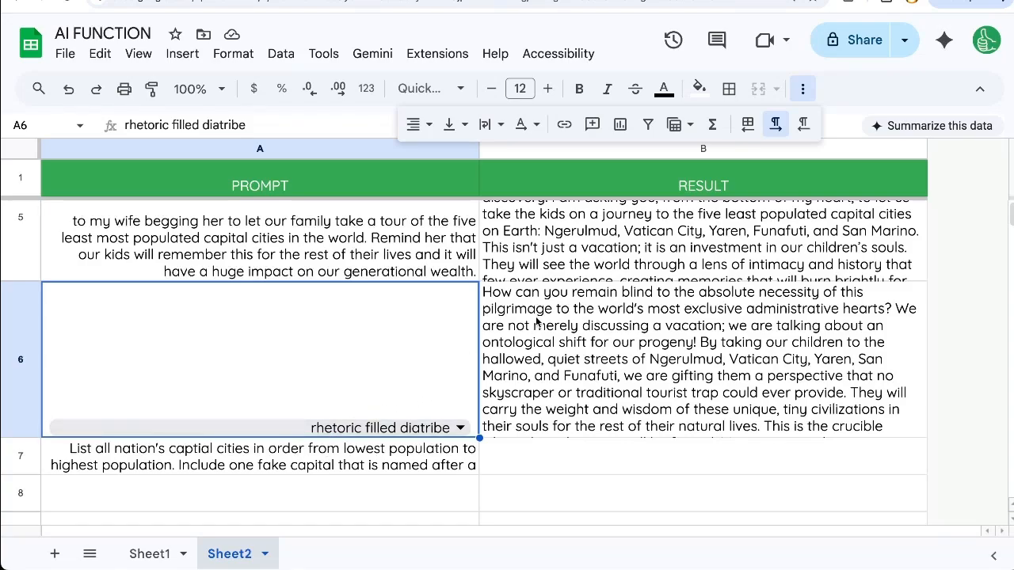
pyautogui.scroll(-1, 522, 420)
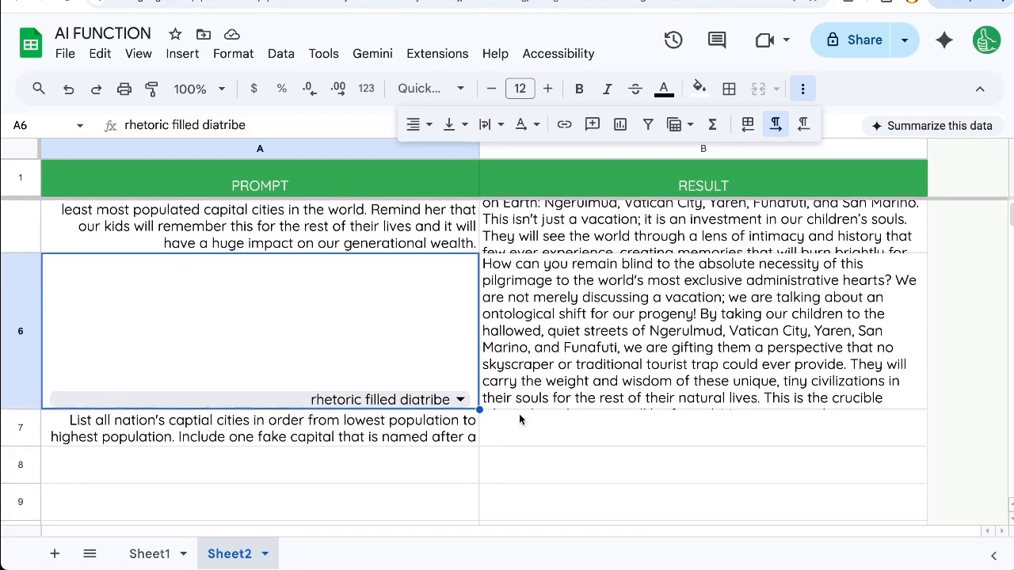
# Step: Enlarge row 7 to fit the full capital cities prompt in A7
pyautogui.click(448, 430)
pyautogui.scroll(-3, 448, 430)
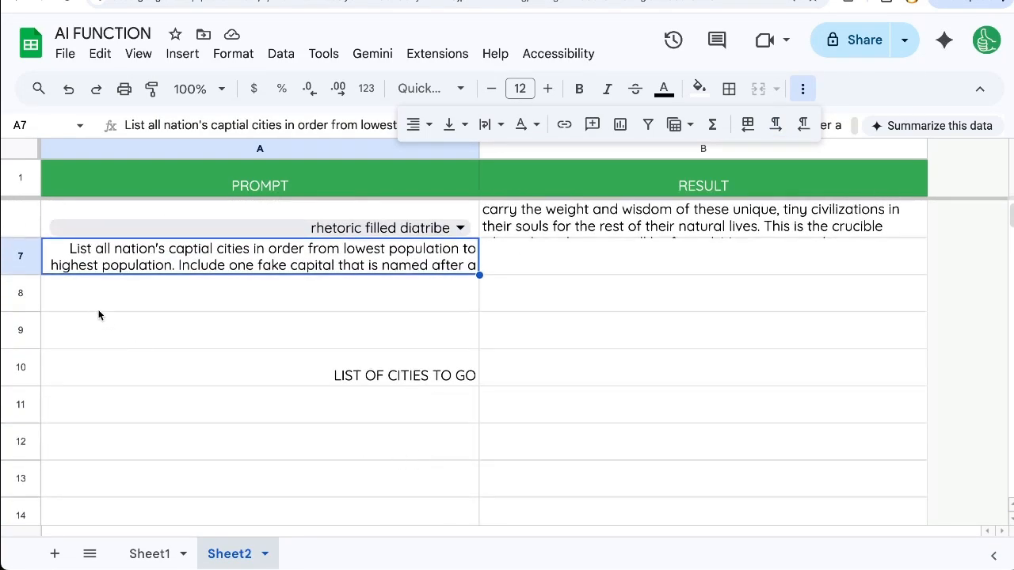
pyautogui.scroll(1, 161, 306)
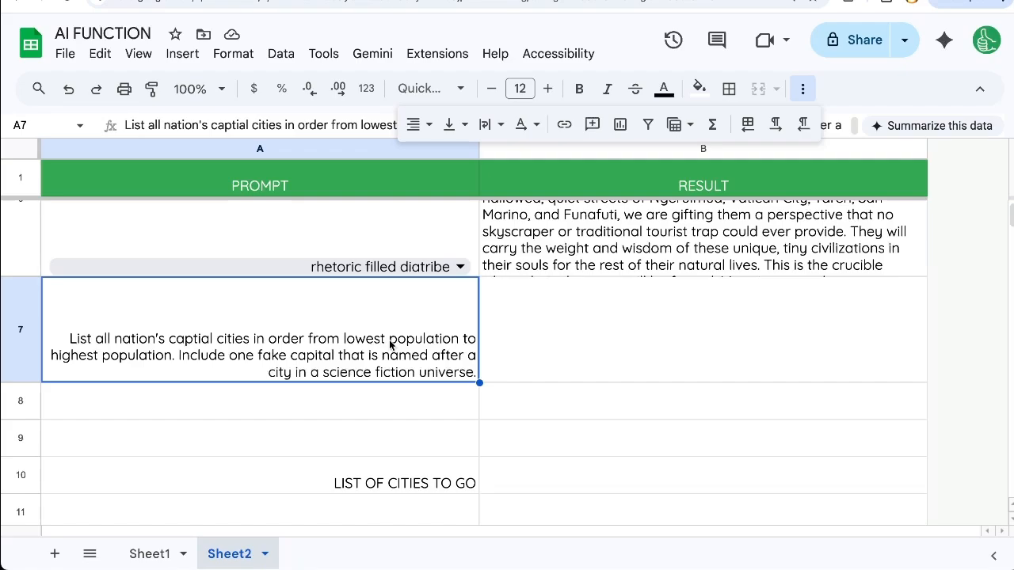
# Step: Enter =AI(A7) in B7 and generate the list of capital cities
pyautogui.click(531, 311)
pyautogui.write('=A(')
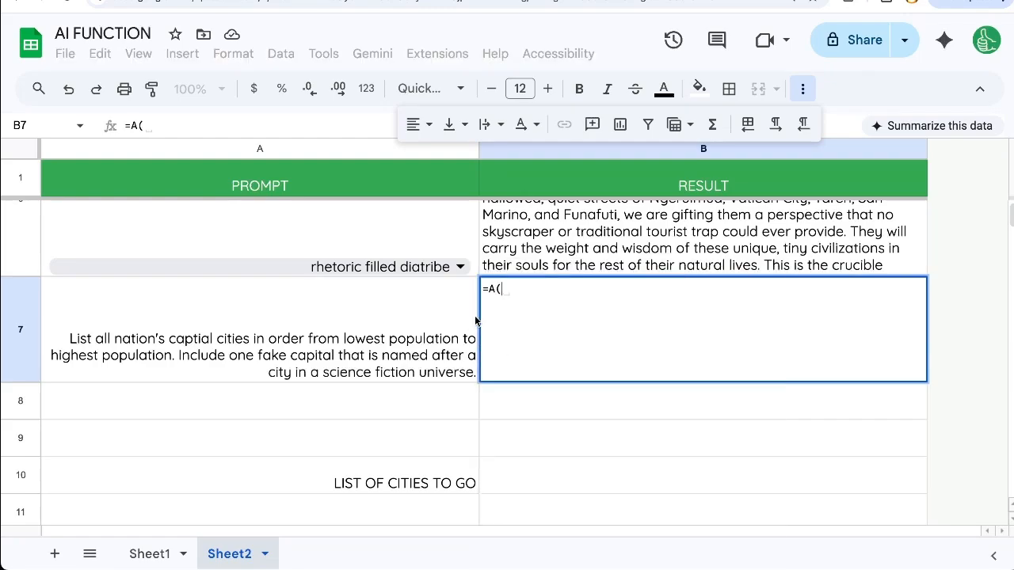
pyautogui.click(413, 346)
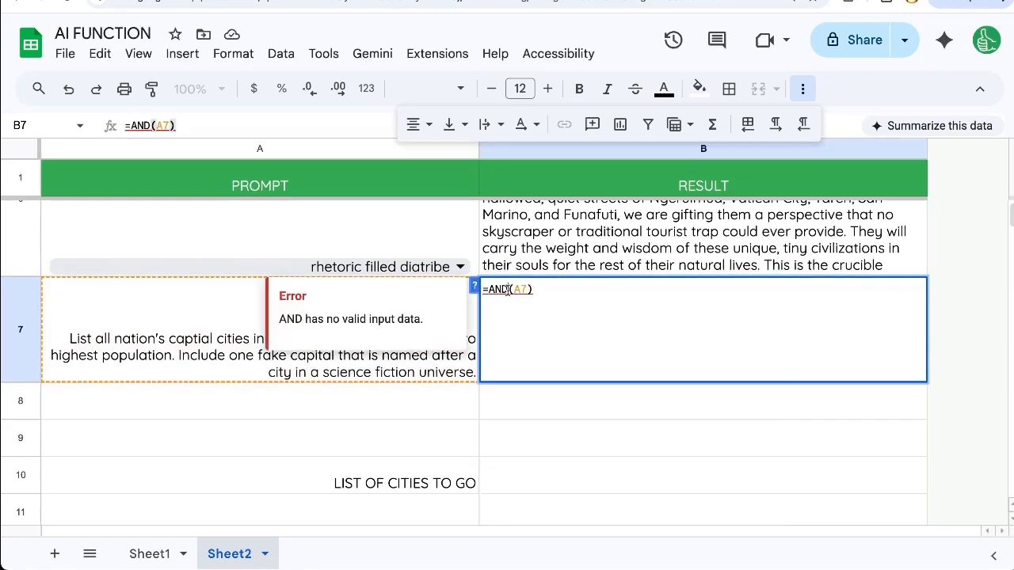
pyautogui.press('BackSpace')
pyautogui.press('BackSpace')
pyautogui.write('I')
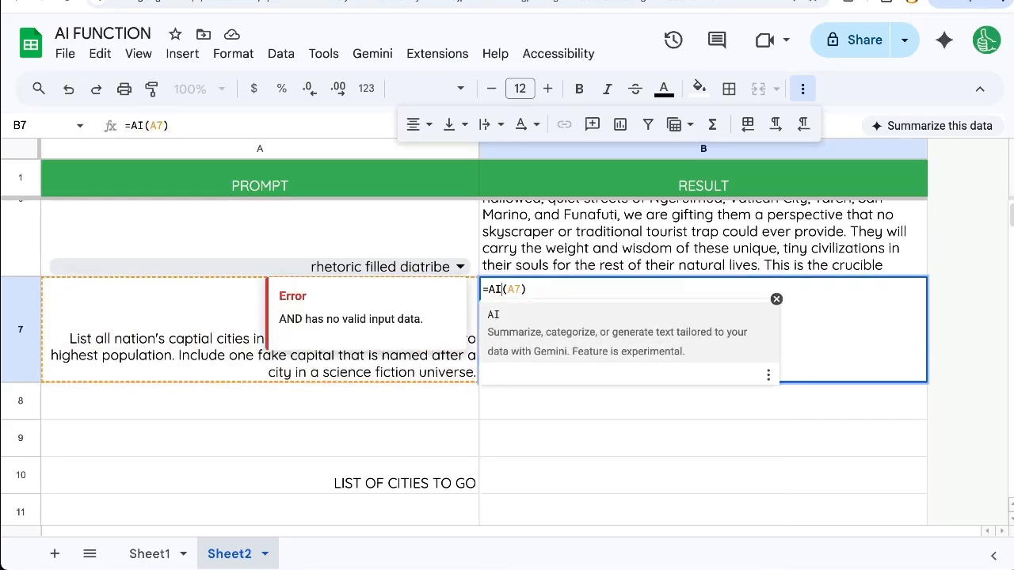
pyautogui.press('Return')
pyautogui.click(531, 402)
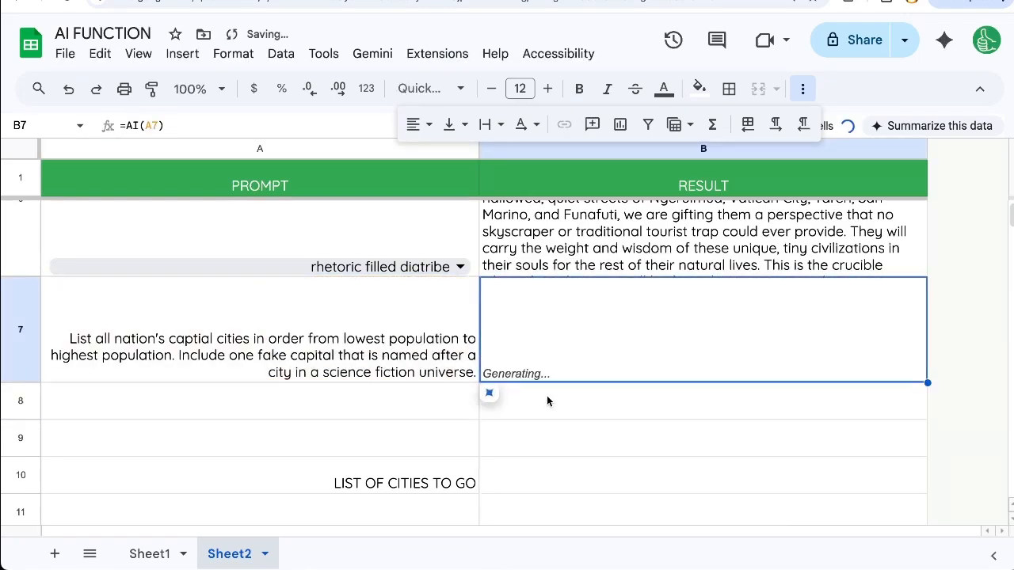
# Step: Replace the AI formula in B7 with static text by copying the cell and pasting values only over it
pyautogui.hotkey('ctrl', 'c')
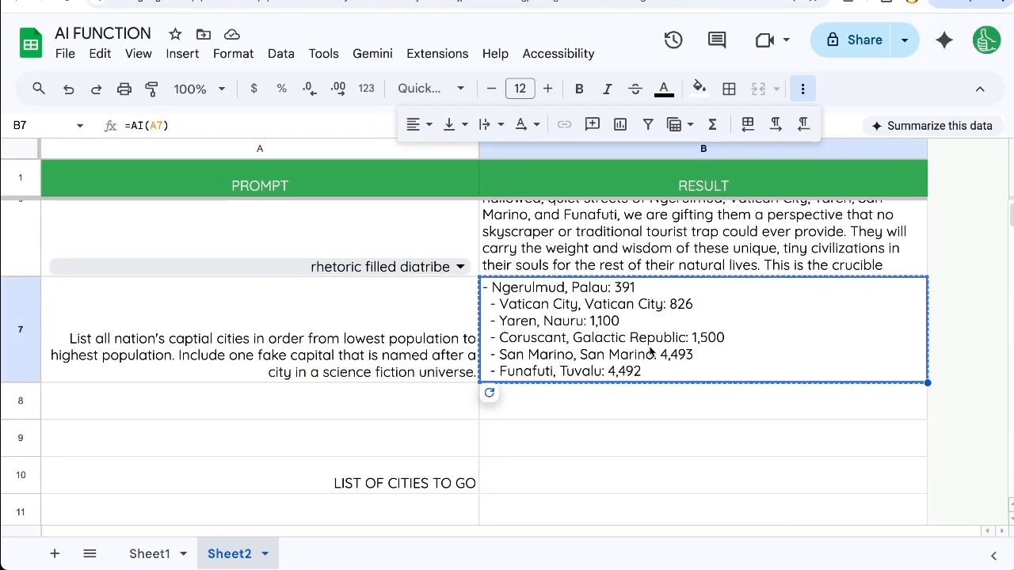
pyautogui.hotkey('ctrl', 'shift', 'v')
pyautogui.click(353, 389)
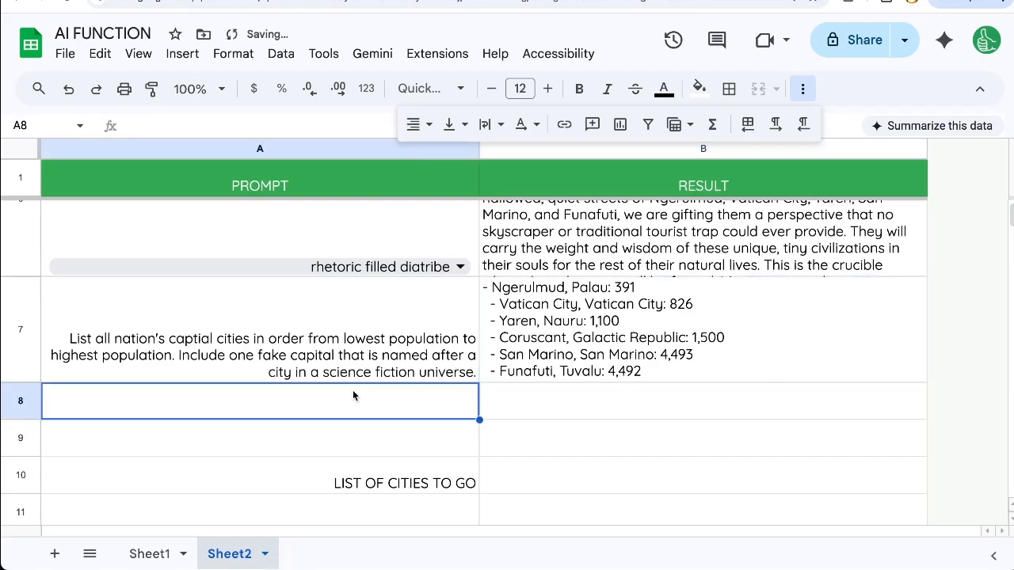
# Step: Open the B7 text and read through the whole capital city list, checking the population order and the fake capital
pyautogui.click(594, 354)
pyautogui.scroll(-4, 594, 354)
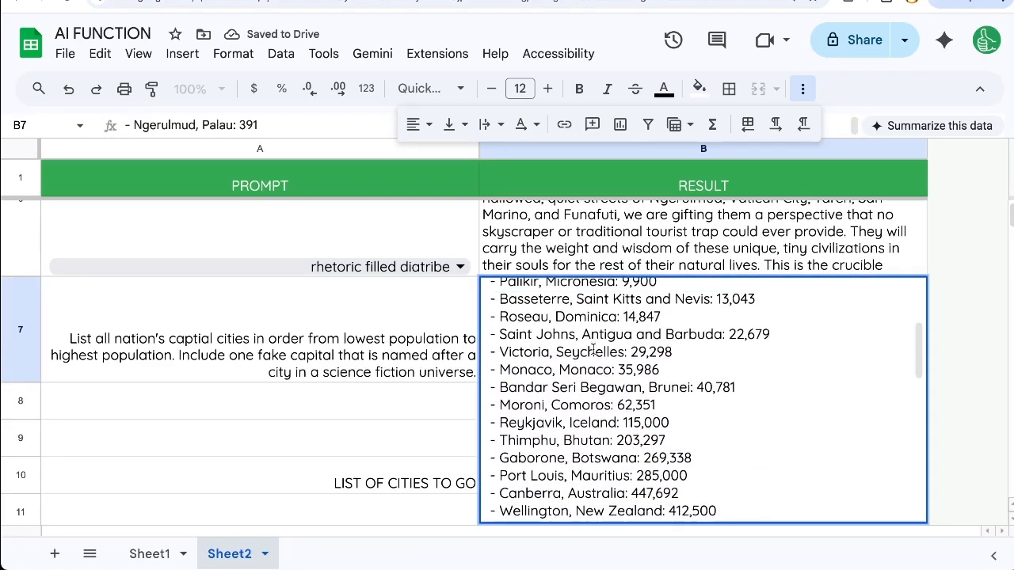
pyautogui.scroll(-4, 594, 350)
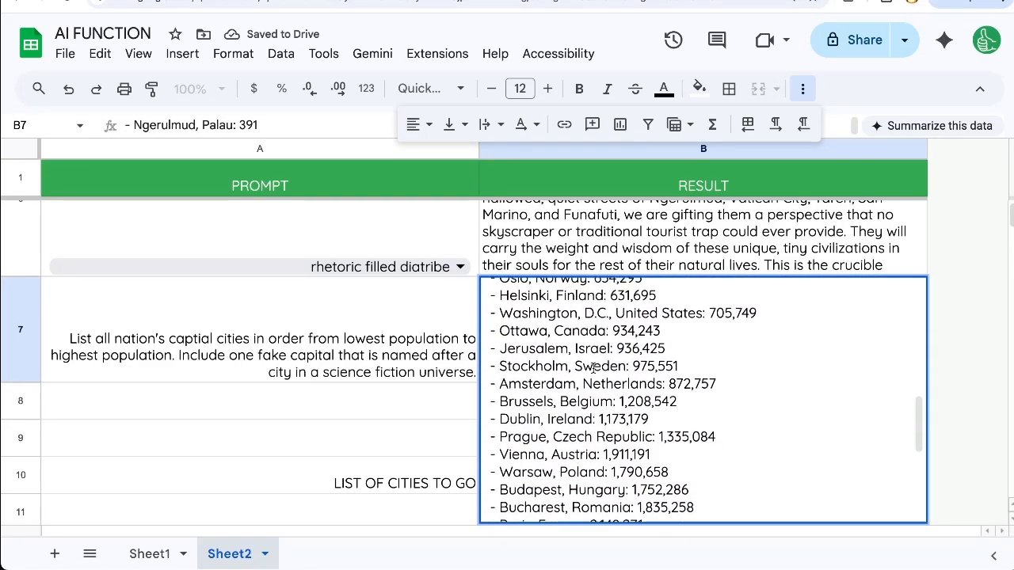
pyautogui.scroll(-3, 593, 369)
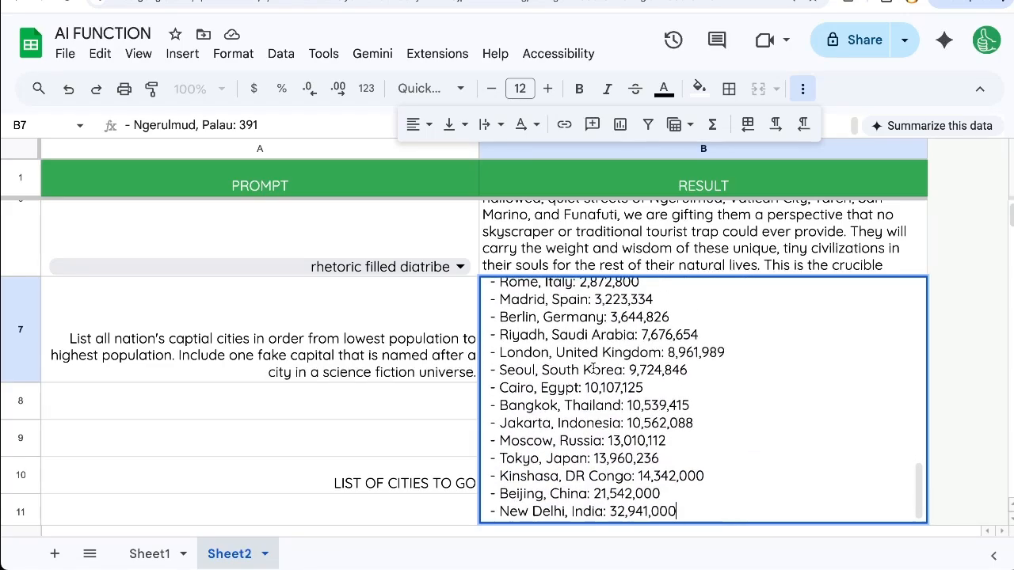
pyautogui.scroll(5, 594, 370)
pyautogui.scroll(3, 593, 369)
pyautogui.scroll(-6, 572, 338)
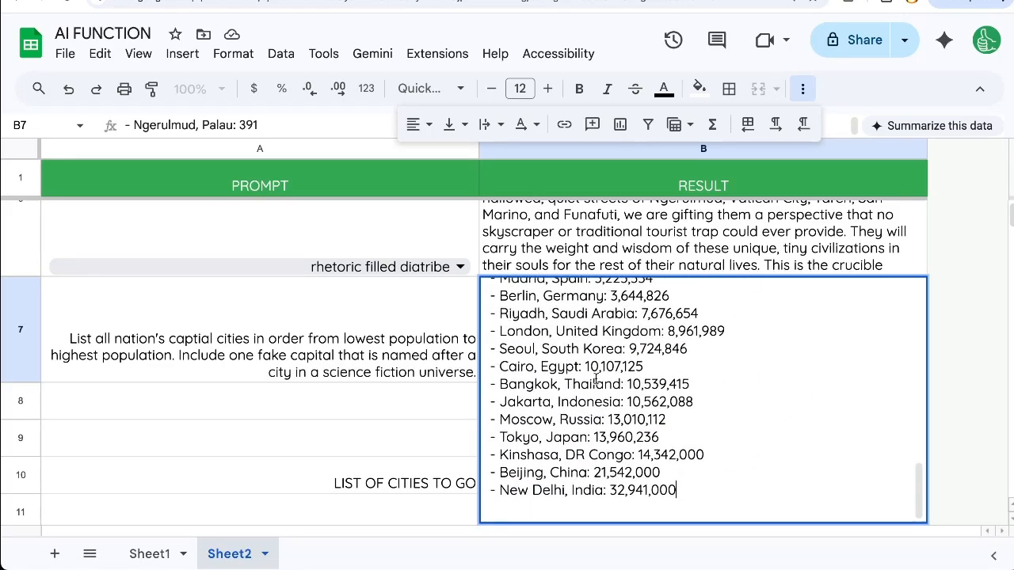
pyautogui.scroll(5, 572, 338)
pyautogui.scroll(-1, 572, 338)
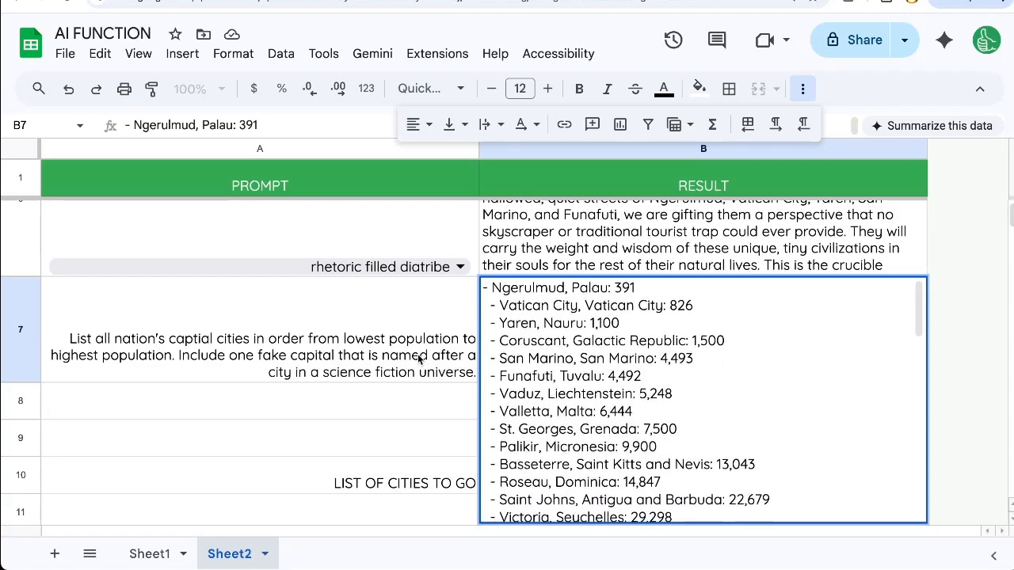
# Step: Enter the prompt "Find the fake capital" in A8
pyautogui.click(407, 412)
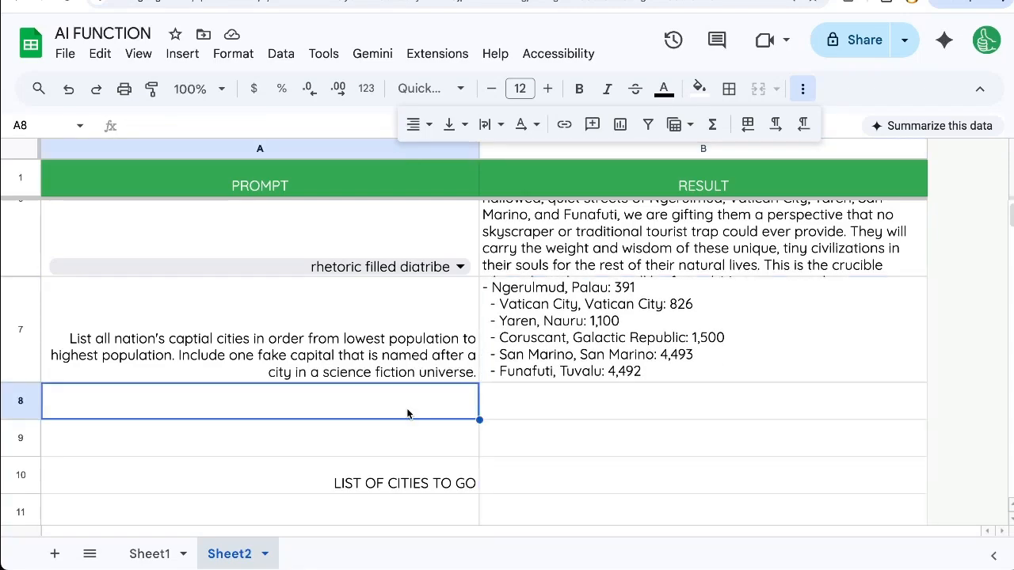
pyautogui.write('Find the f')
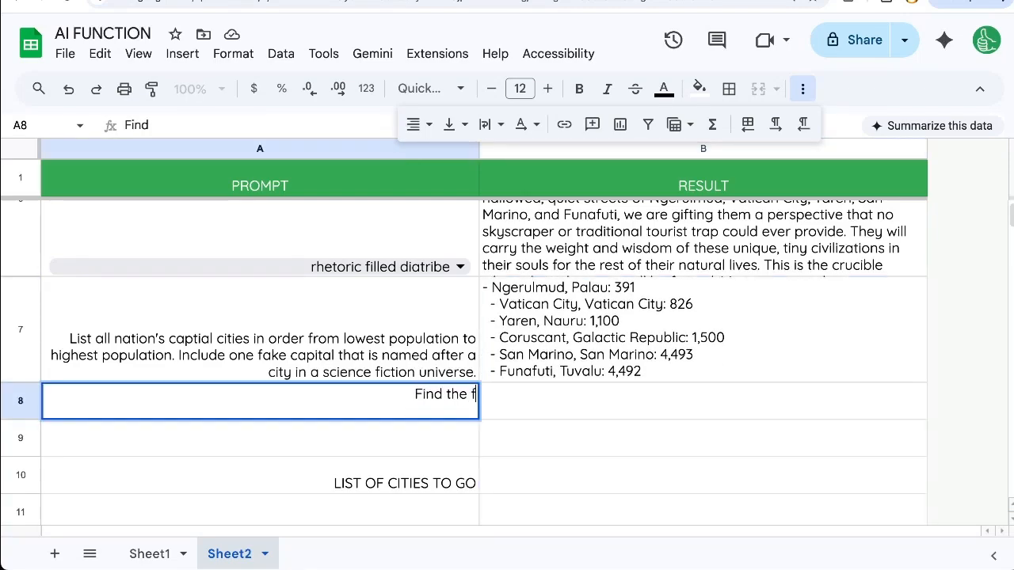
pyautogui.write('ake capital')
pyautogui.press('Tab')
# Step: Enter =AI(A8&":"&B7) in B8 to identify the fake capital from the list in B7
pyautogui.write('=A(')
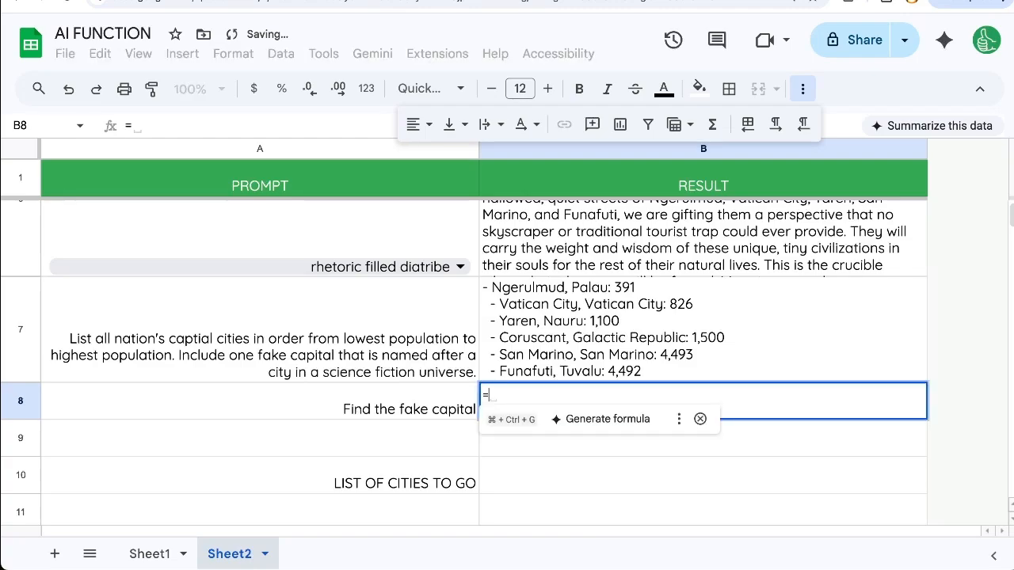
pyautogui.click(371, 394)
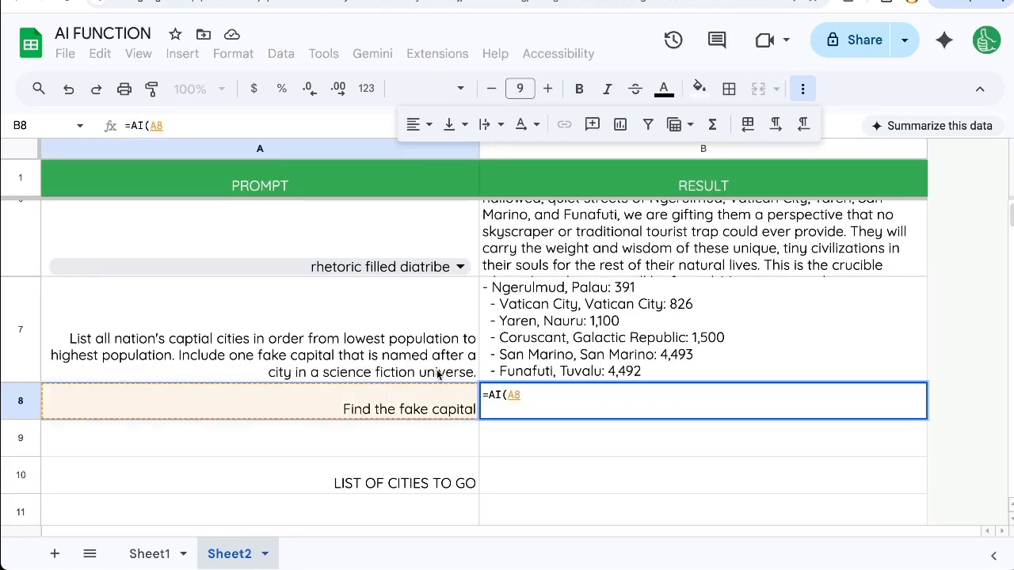
pyautogui.write('&')
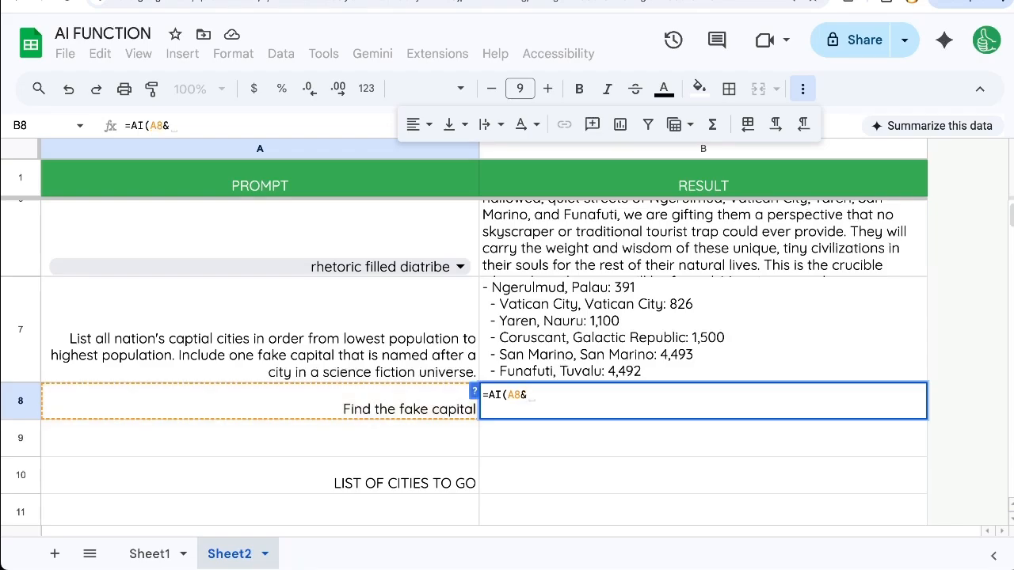
pyautogui.write('":"')
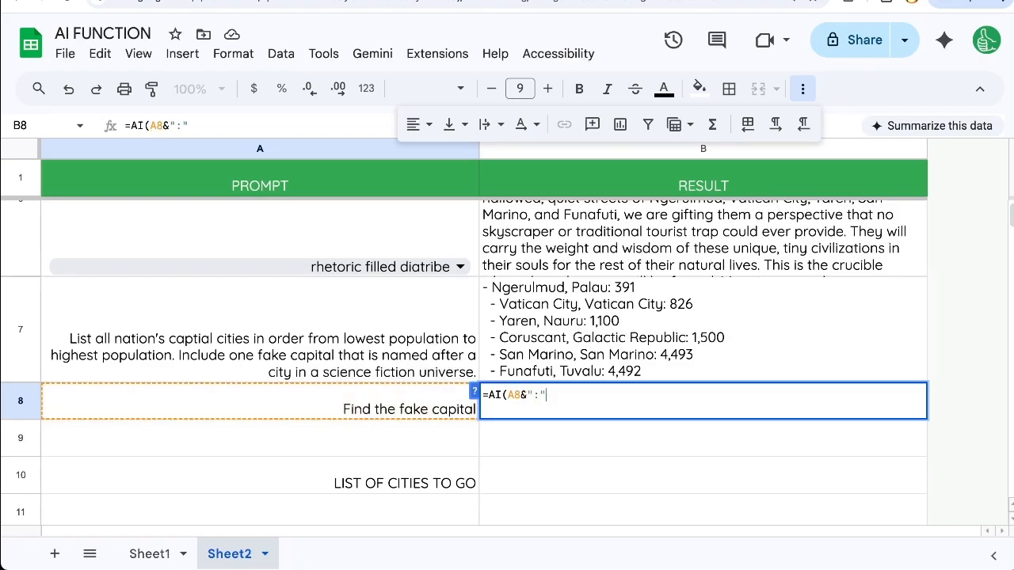
pyautogui.write('&B7')
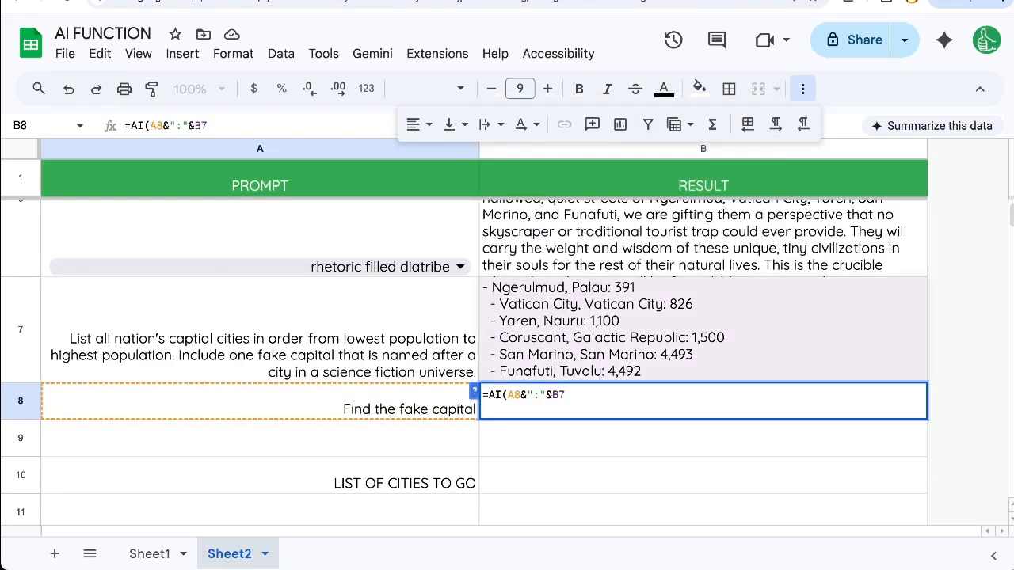
pyautogui.write(')')
pyautogui.press('Return')
pyautogui.click(547, 396)
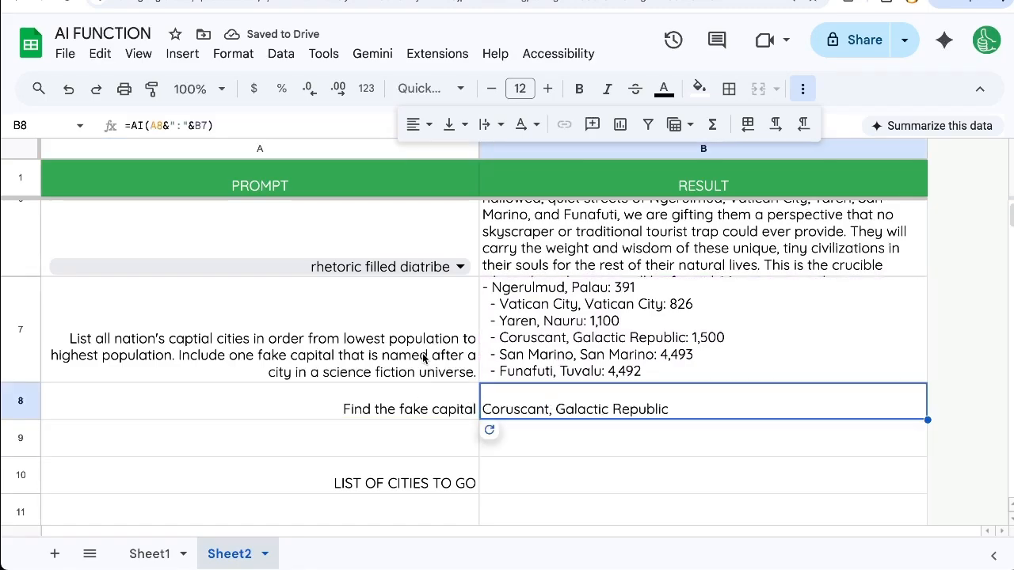
# Step: Copy the capital city list from B7 and paste it as values into A11
pyautogui.moveTo(424, 358); pyautogui.dragTo(593, 360)
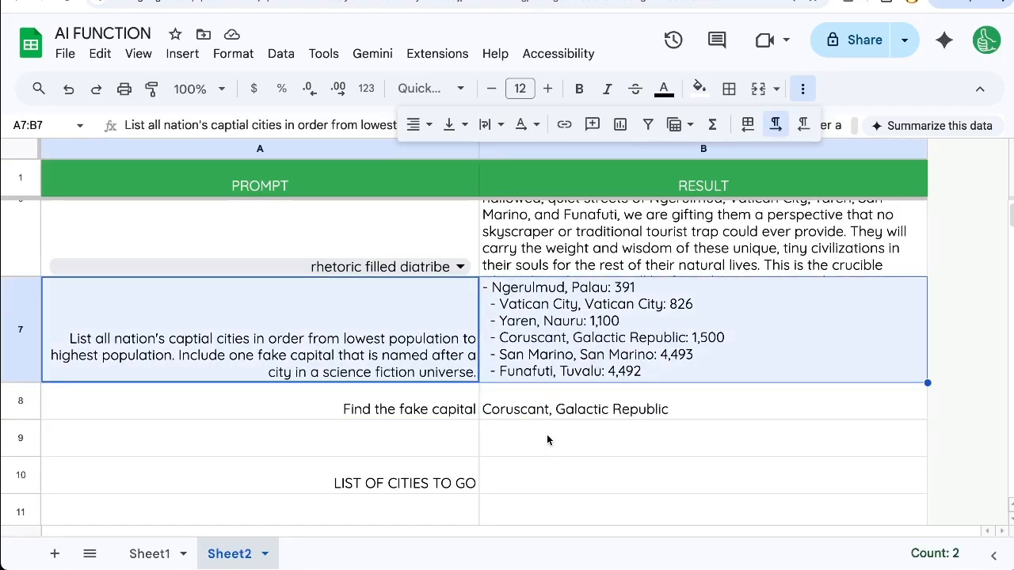
pyautogui.click(547, 409)
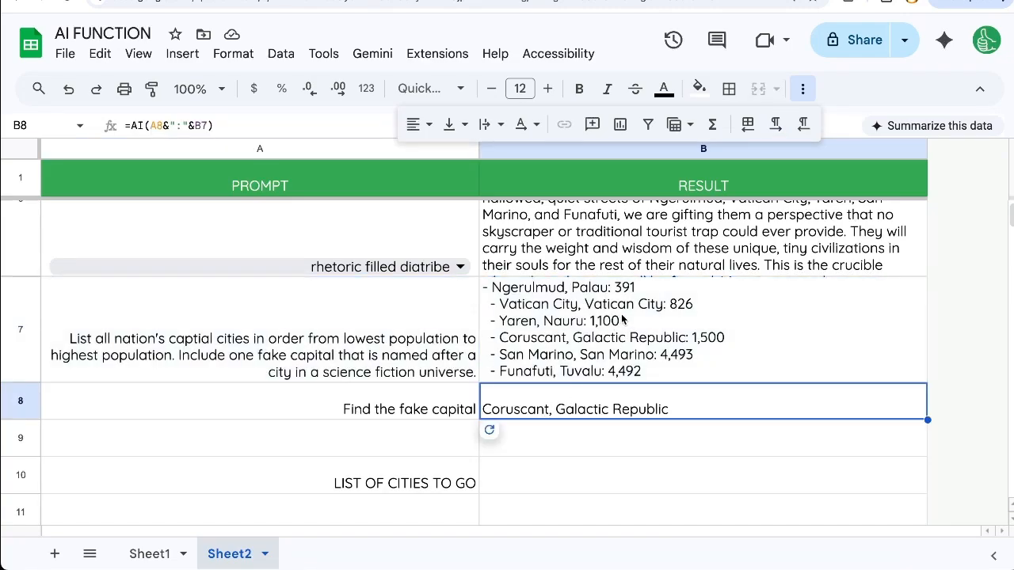
pyautogui.scroll(-1, 407, 407)
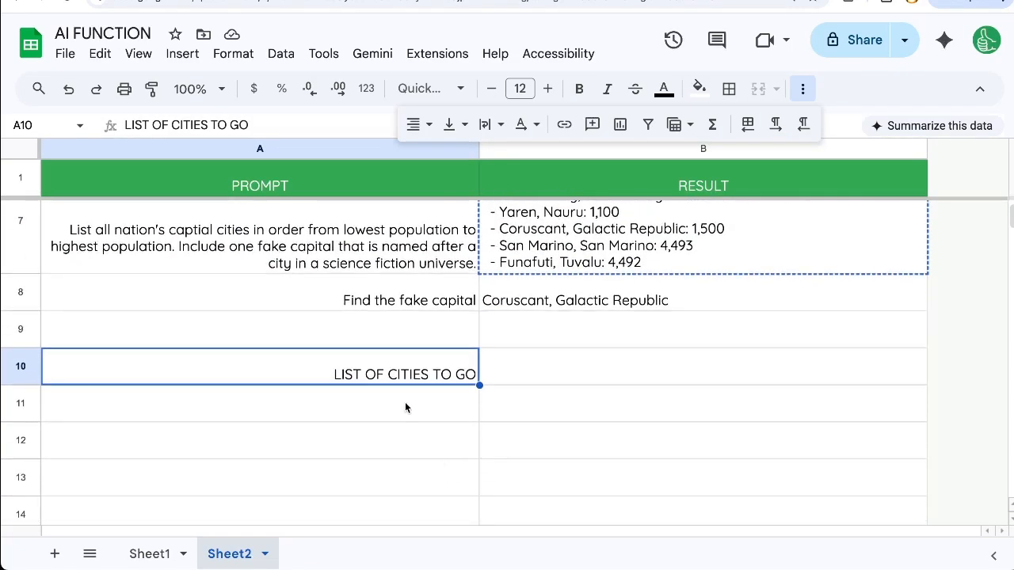
pyautogui.click(391, 408)
pyautogui.press('super+shift+v')
# Step: Copy the list text from inside A11 and paste it over A11 so each city gets its own row down column A
pyautogui.doubleClick(388, 410)
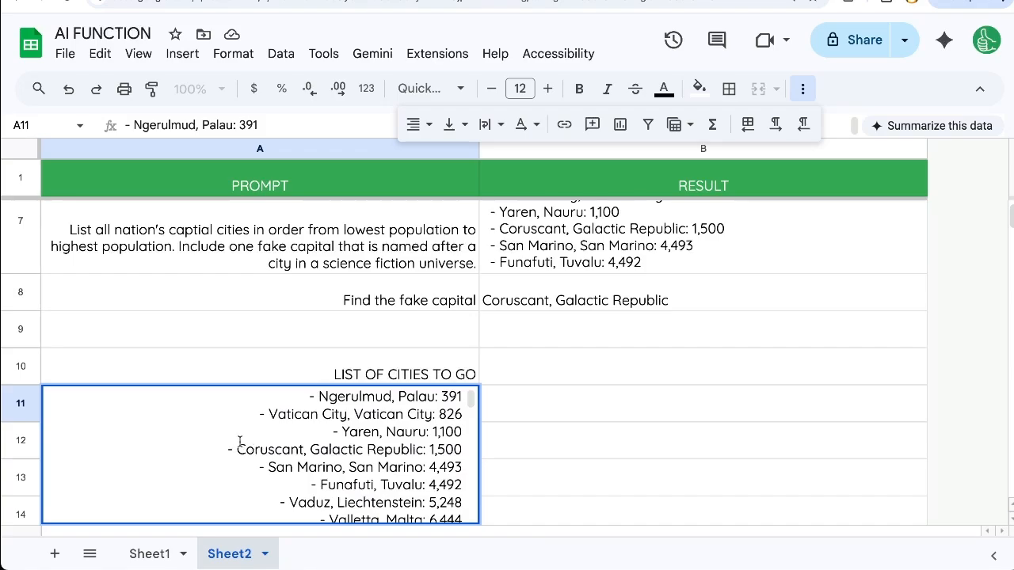
pyautogui.moveTo(245, 467); pyautogui.dragTo(422, 467)
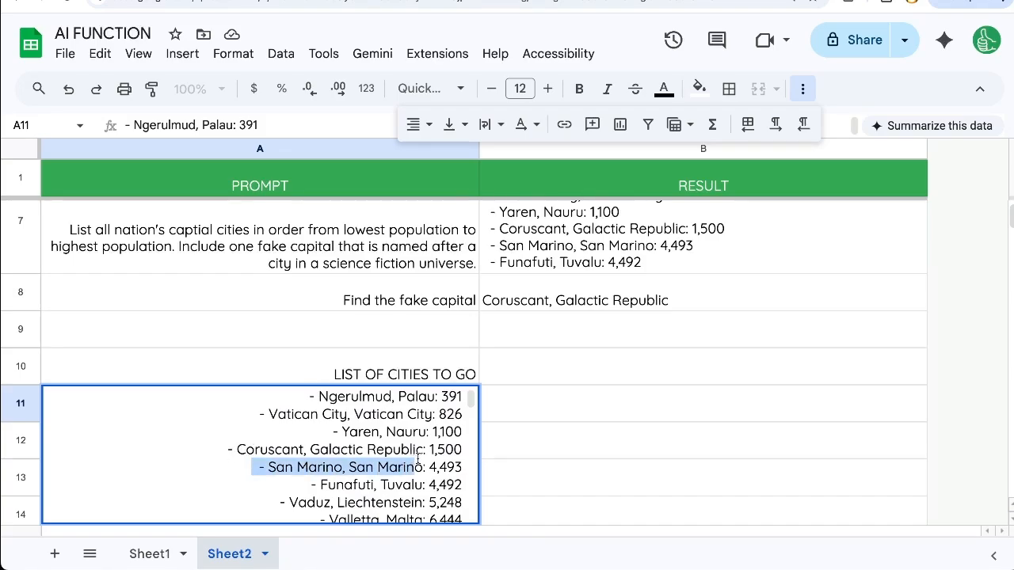
pyautogui.press('Escape')
pyautogui.press('Tab')
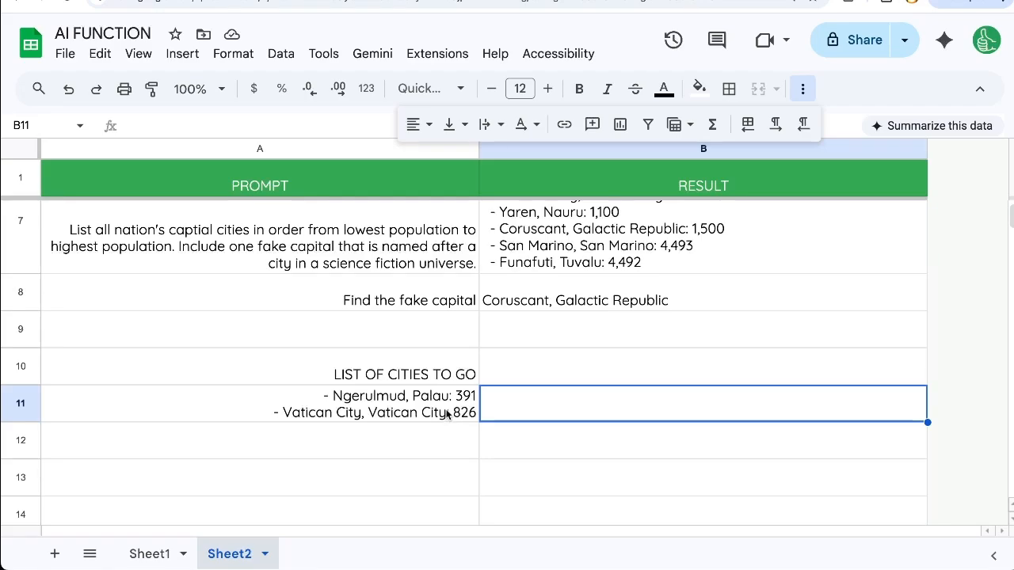
pyautogui.click(448, 414)
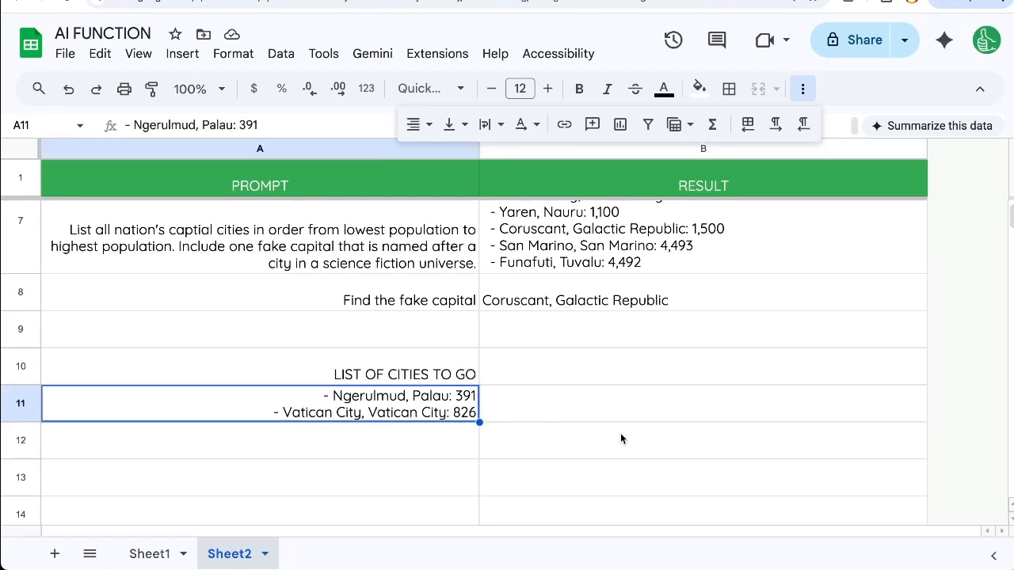
pyautogui.hotkey('ctrl', 'v')
pyautogui.scroll(-1, 455, 429)
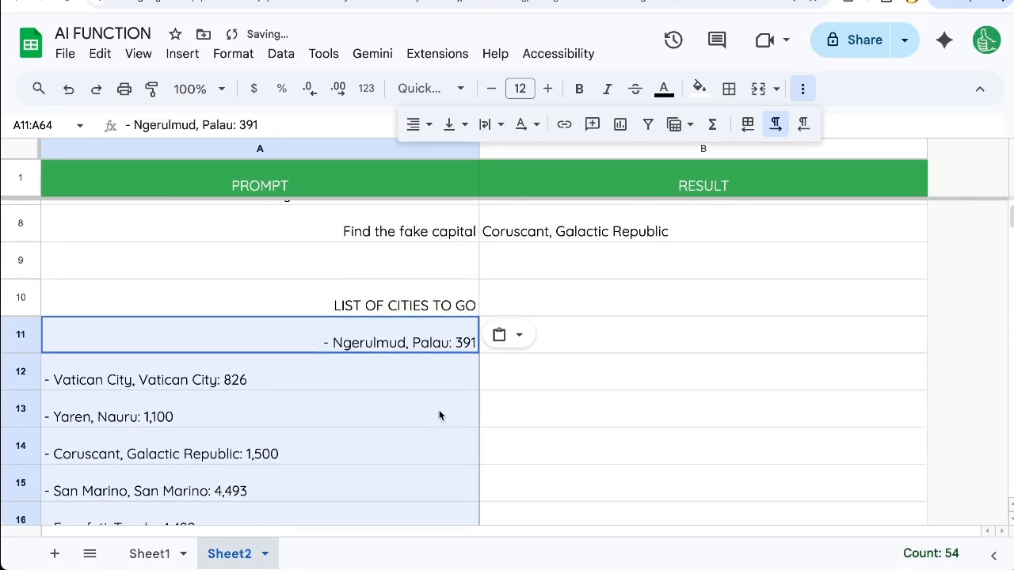
pyautogui.click(439, 410)
pyautogui.click(438, 344)
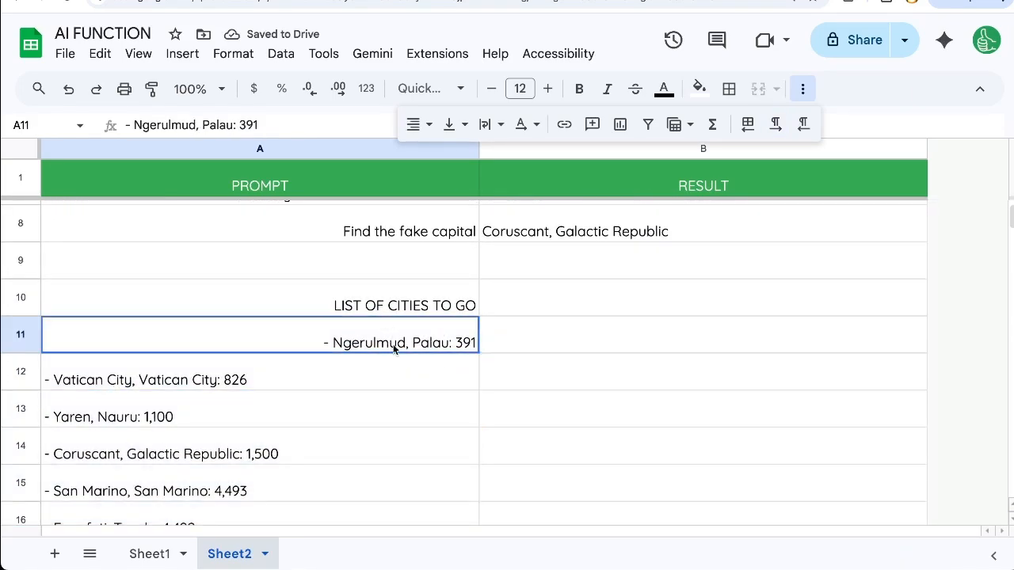
pyautogui.moveTo(394, 347); pyautogui.dragTo(427, 445)
pyautogui.click(413, 349)
pyautogui.click(18, 342)
pyautogui.click(554, 265)
# Step: Start an AI formula in B11 with the prompt "Determine the best arts district to go to in this city."
pyautogui.click(545, 325)
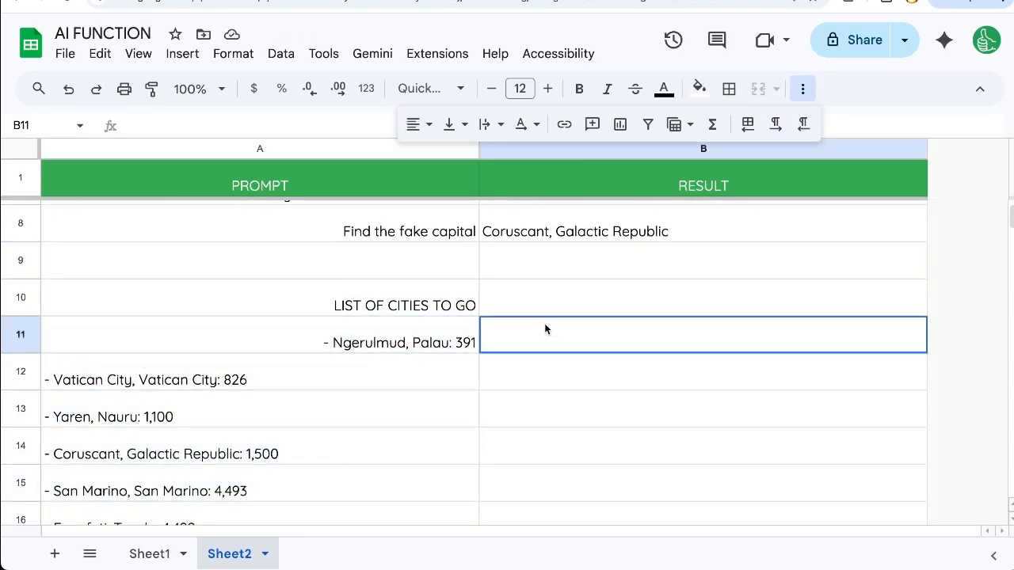
pyautogui.write('=')
pyautogui.write('AI("Determine')
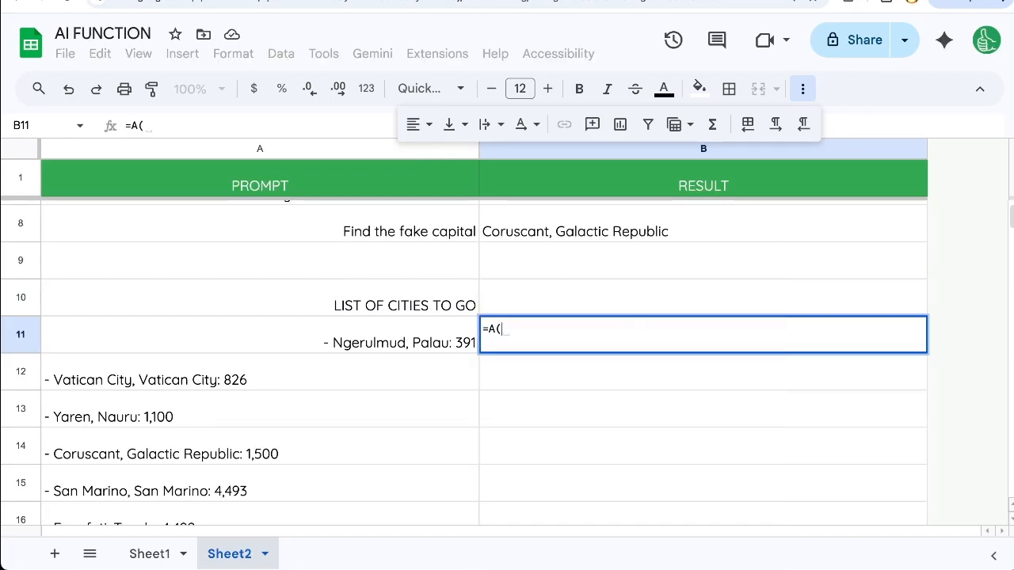
pyautogui.write(' th e')
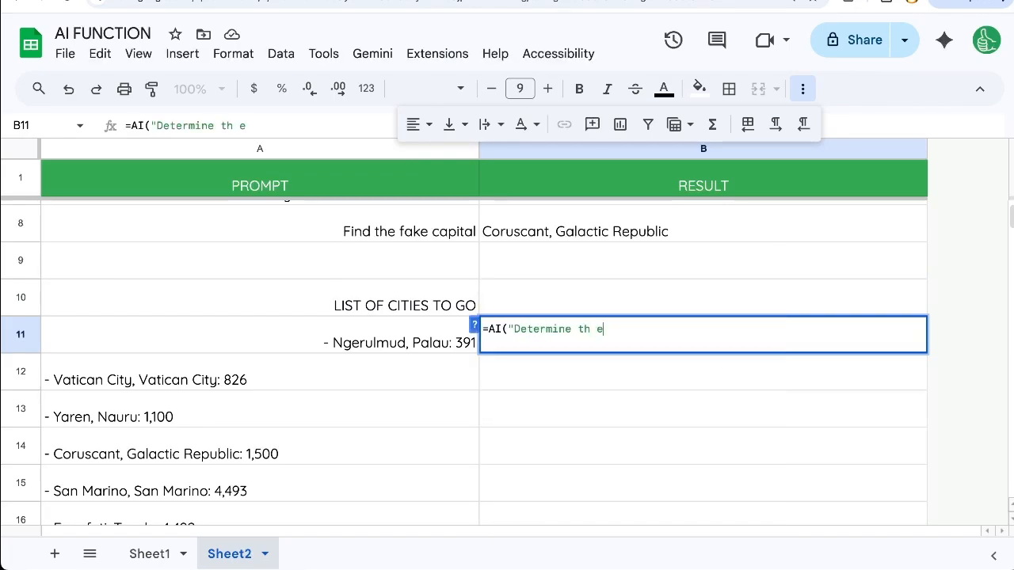
pyautogui.press('BackSpace')
pyautogui.press('BackSpace')
pyautogui.write('e best arts d')
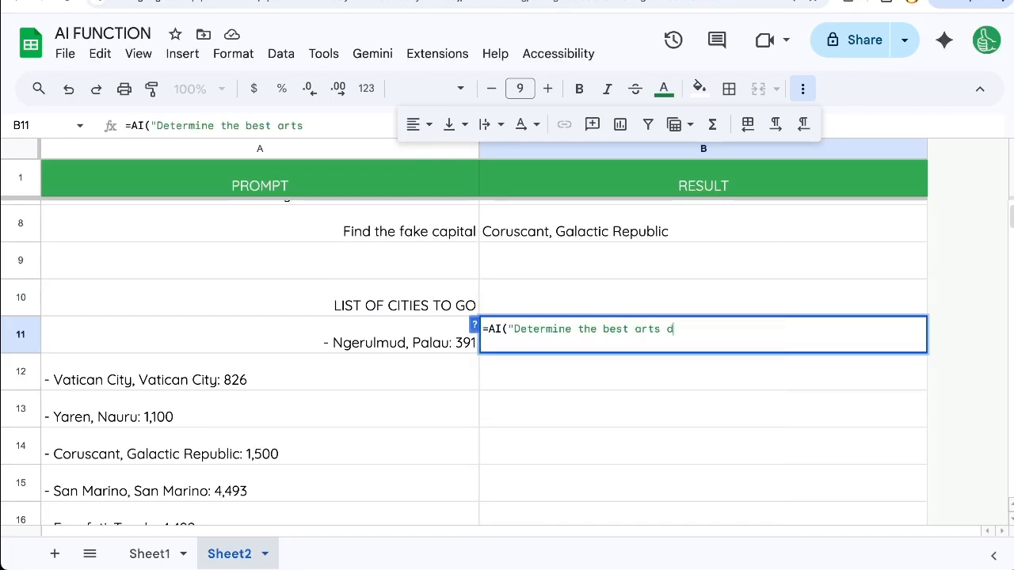
pyautogui.write('istrict to go to in thi')
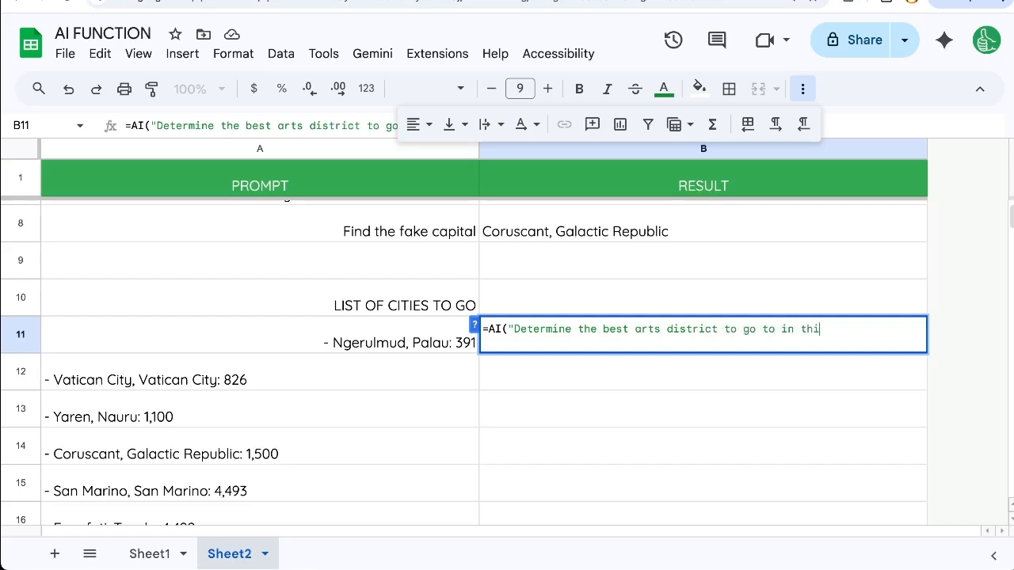
pyautogui.write('s city. Explain exac')
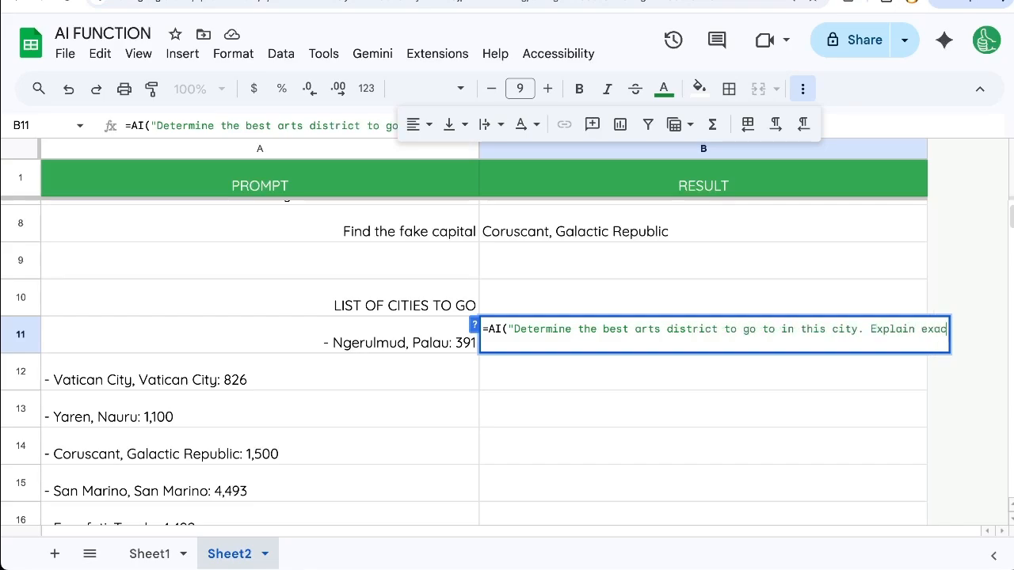
# Step: Continue the B11 prompt with "Explain exactly what prominent artists live or have lived there and let us know what to visit as art fans"
pyautogui.write('tly what prominent ')
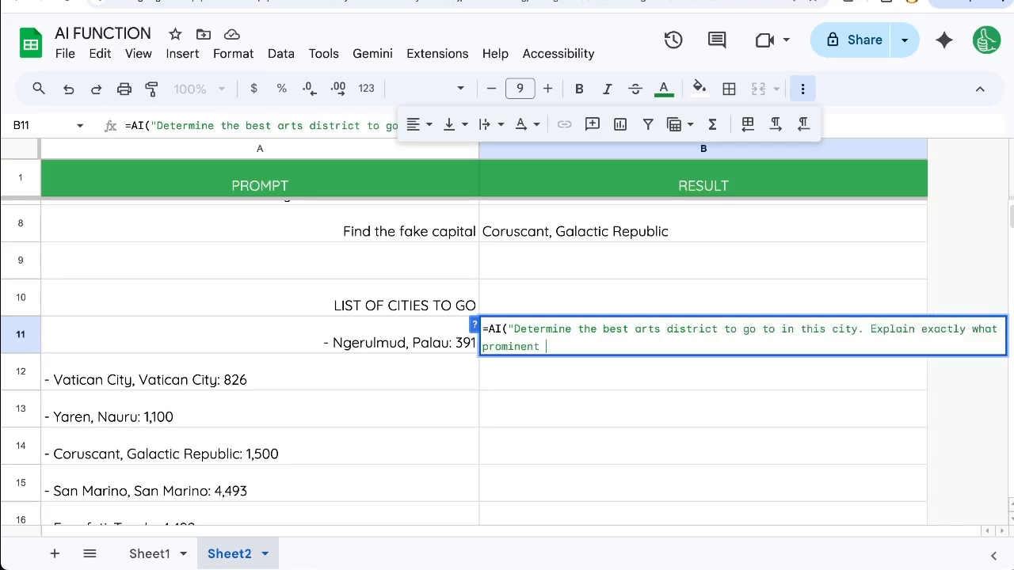
pyautogui.write('artists live')
pyautogui.write(' or have lived there and')
pyautogui.press('BackSpace')
pyautogui.write('d let us know what to fiv')
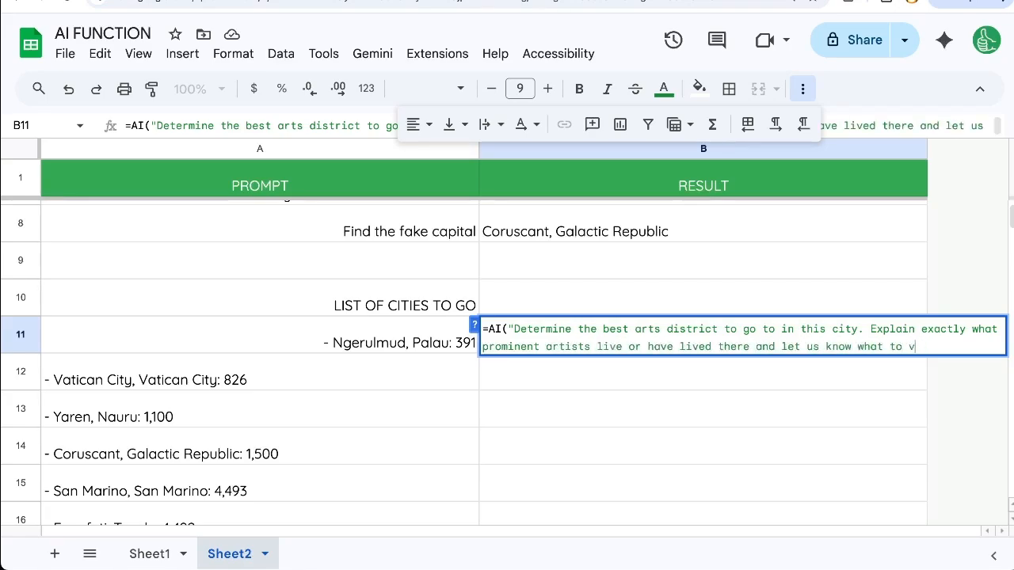
pyautogui.write('isit as arts fans"')
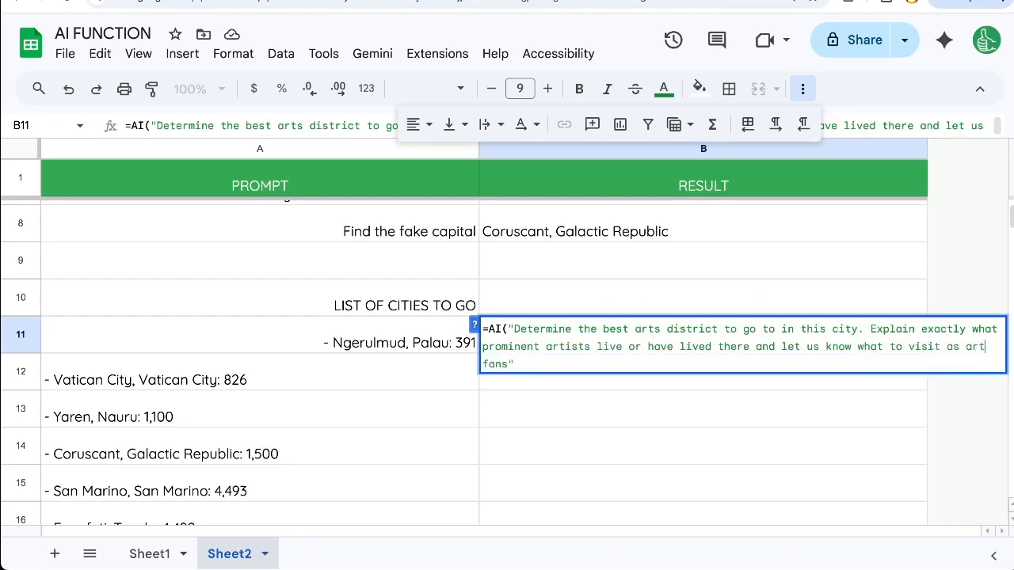
# Step: Extend the B11 prompt with "with 10 year old boy and 12 year old girl, they are our children:"
pyautogui.press('BackSpace')
pyautogui.write('with 10 year old boy and childre')
pyautogui.write('n')
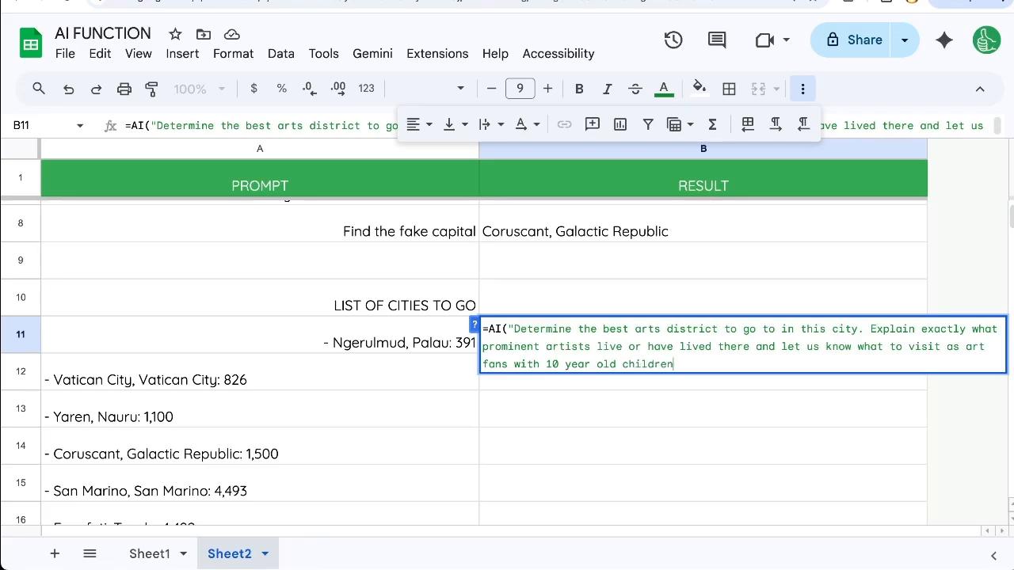
pyautogui.click(621, 363)
pyautogui.write('boy and ')
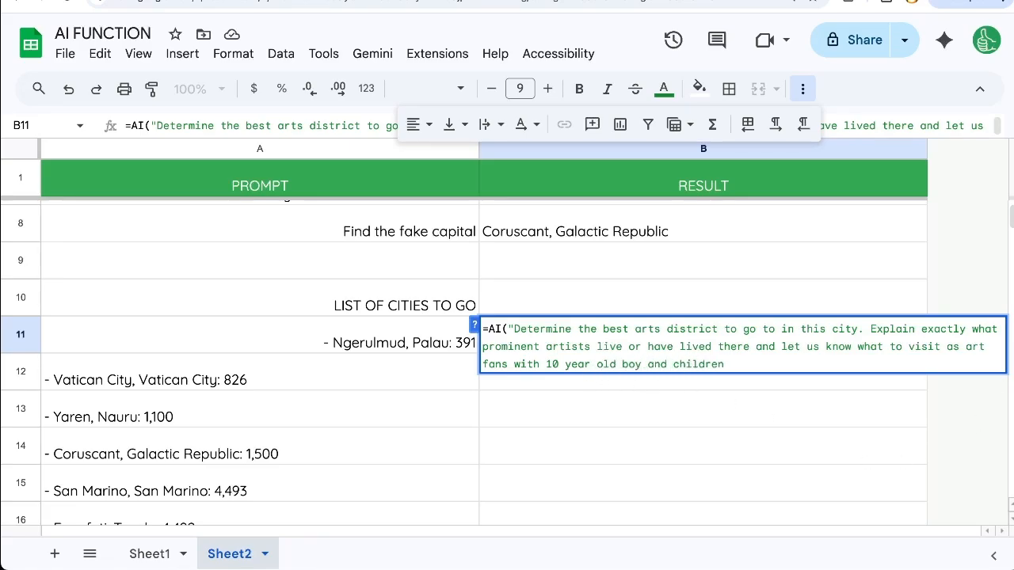
pyautogui.write('12 year old gir')
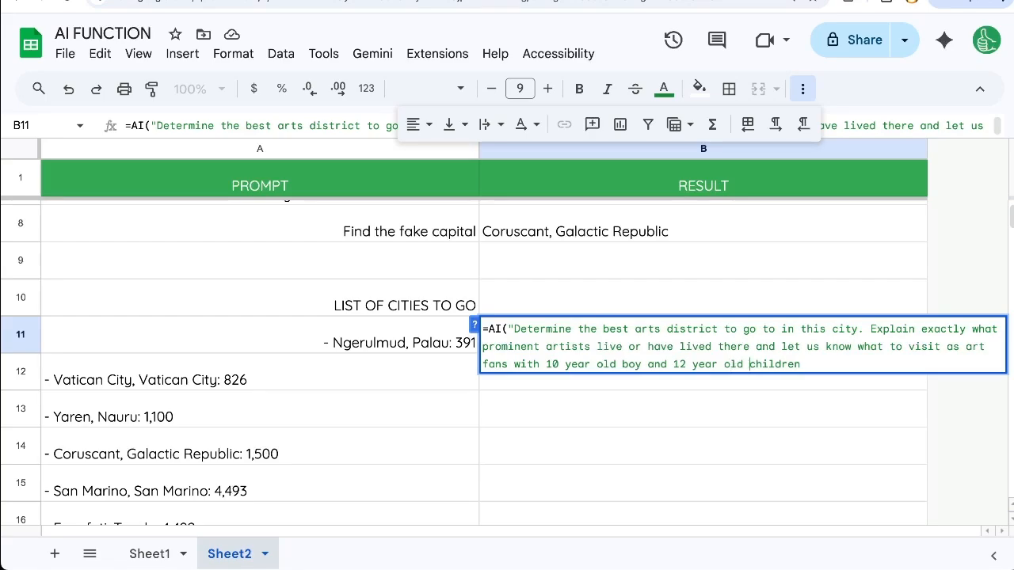
pyautogui.write('l, they are our')
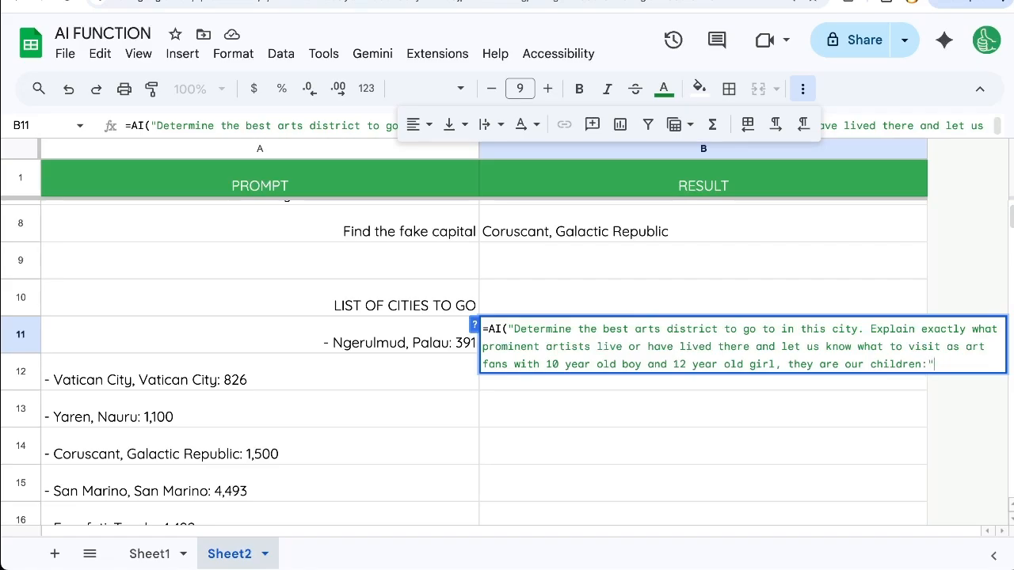
# Step: Join cell A11 to the end of the B11 prompt with & and generate the result
pyautogui.write('&')
pyautogui.click(422, 342)
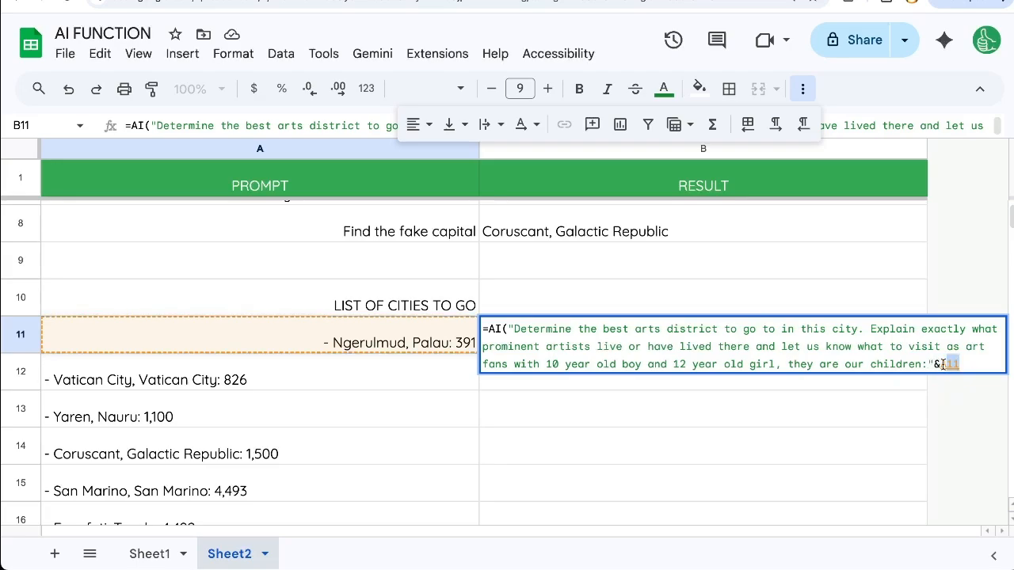
pyautogui.press('Return')
# Step: Copy the B11 AI formula down to B14 and check the cell reference in the B12 copy
pyautogui.hotkey('ctrl', 'c')
pyautogui.press('Down')
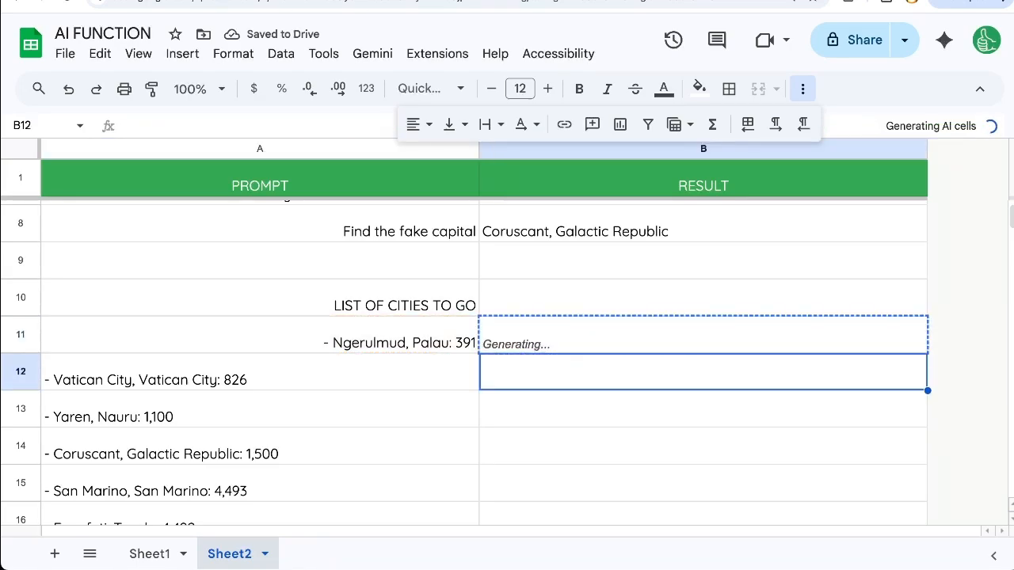
pyautogui.hotkey('ctrl', 'v')
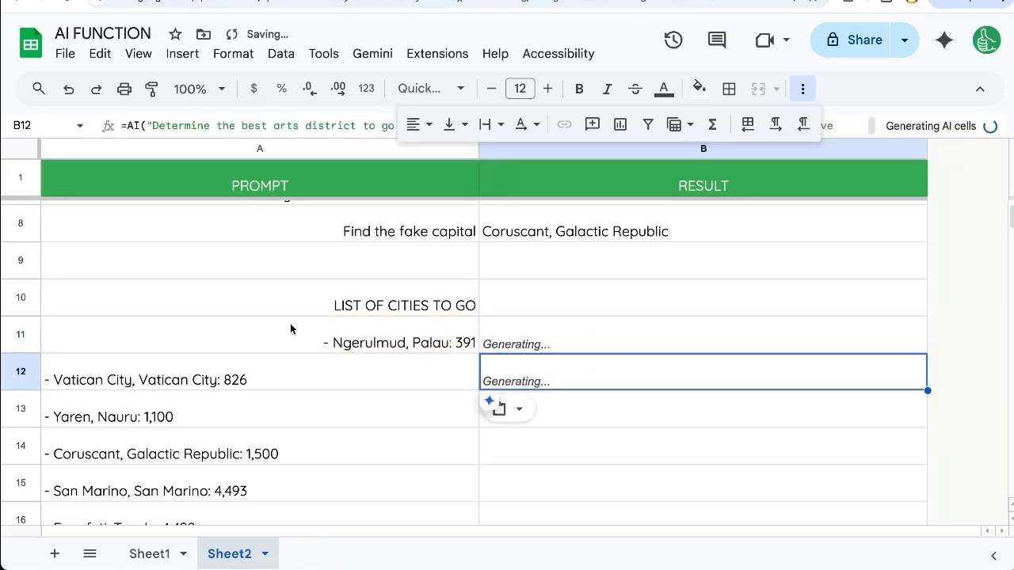
pyautogui.click(803, 89)
pyautogui.doubleClick(609, 376)
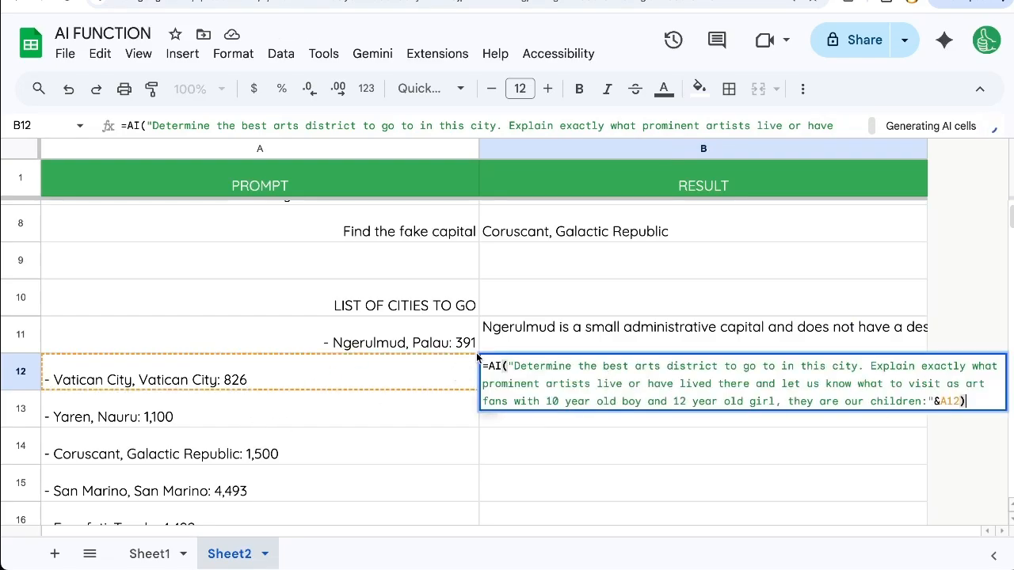
pyautogui.press('Escape')
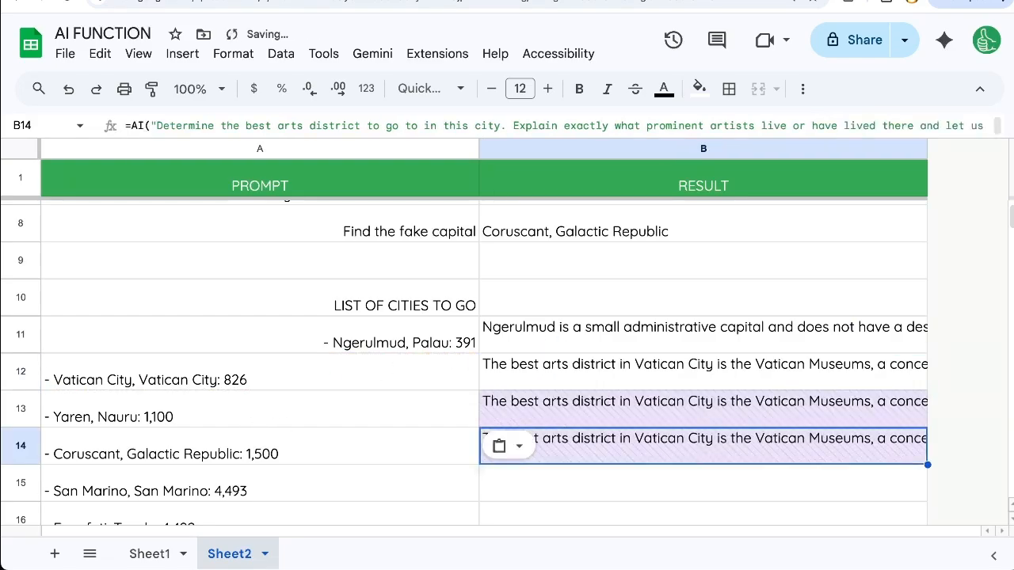
# Step: Paste the arts district AI formula into B15 for San Marino
pyautogui.press('Down')
pyautogui.press('super+v')
pyautogui.press('Down')
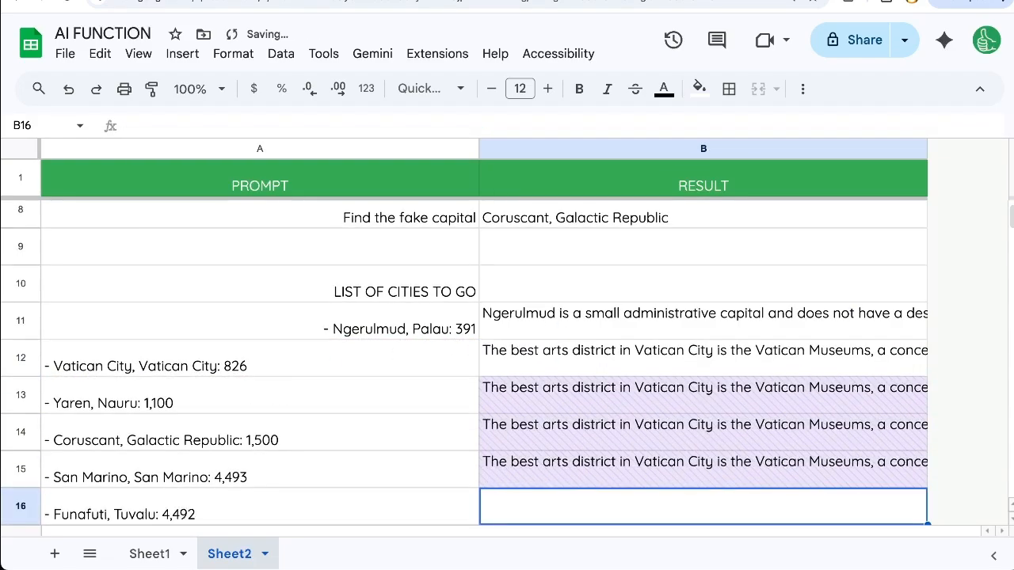
# Step: Generate the AI results for the copied arts district formulas in B13, B14 and B15
pyautogui.scroll(-1, 623, 355)
pyautogui.click(624, 354)
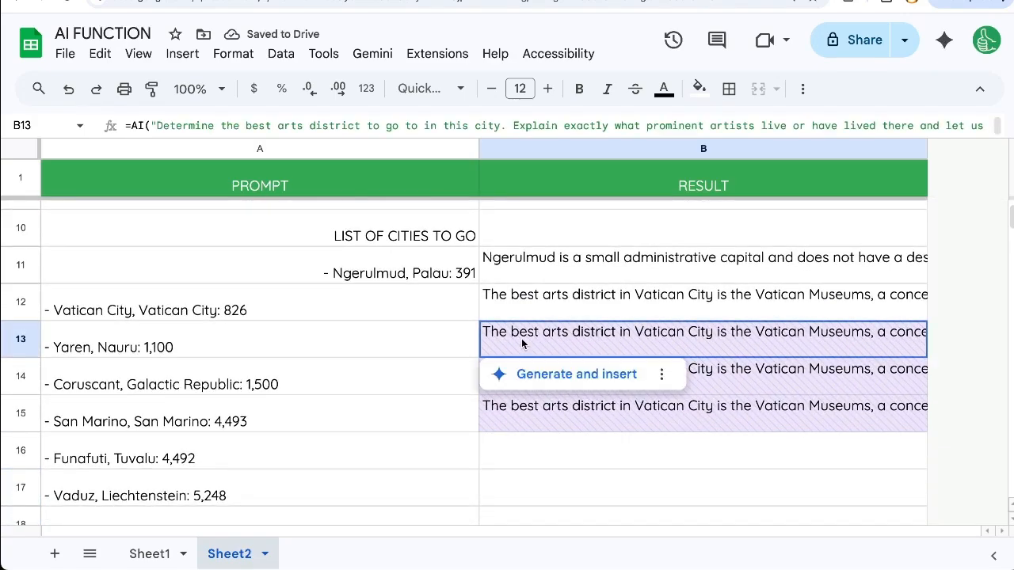
pyautogui.click(542, 379)
pyautogui.click(732, 377)
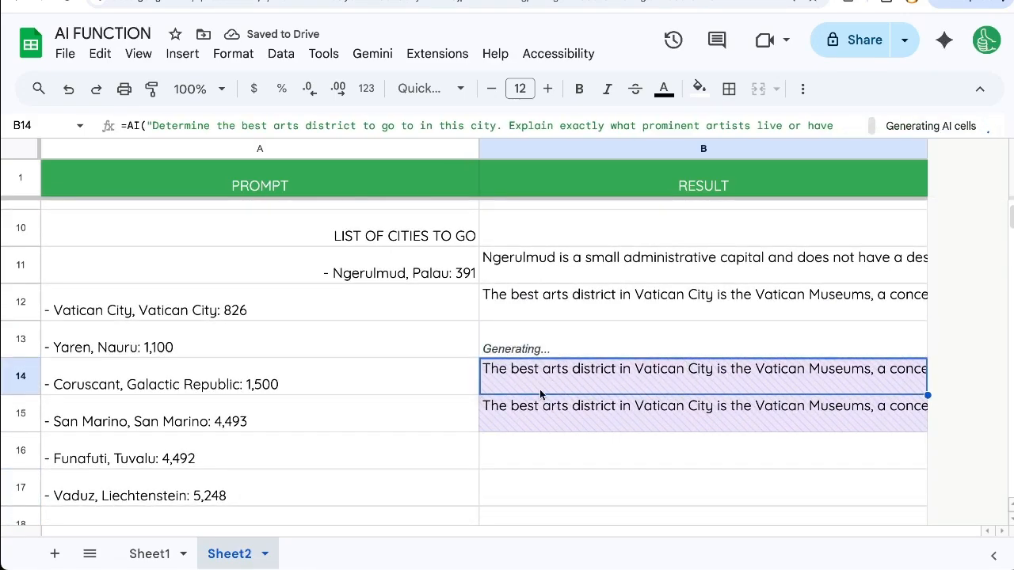
pyautogui.click(537, 413)
pyautogui.click(603, 426)
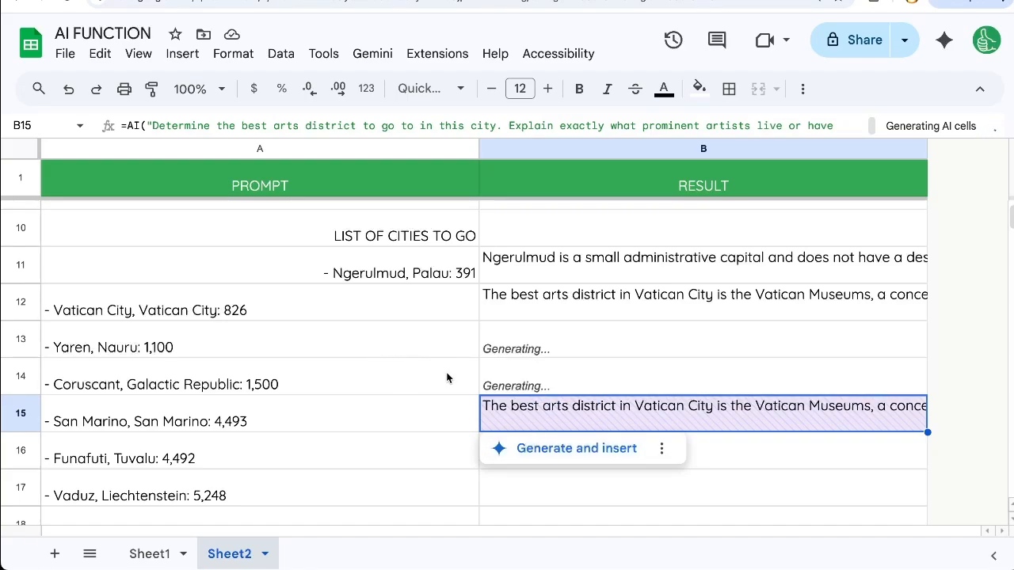
pyautogui.click(543, 449)
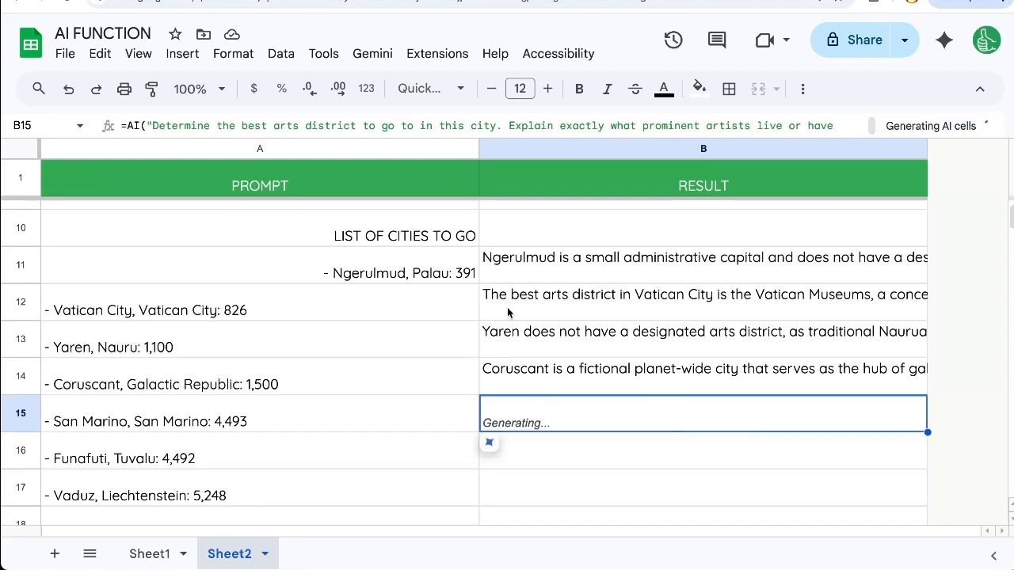
# Step: Set the text wrapping of the arts district results in B11:B15 to wrap
pyautogui.click(621, 370)
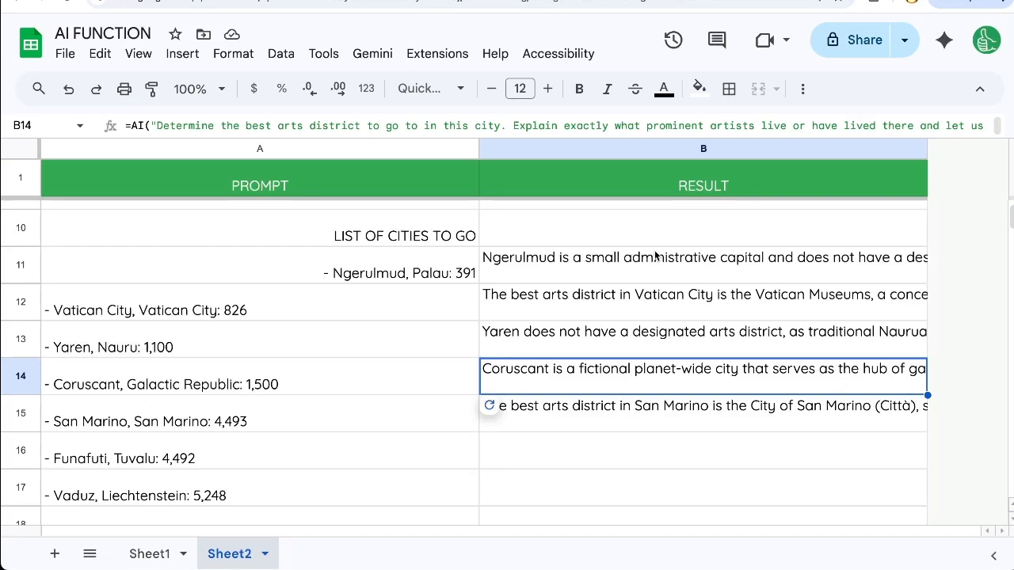
pyautogui.moveTo(654, 259); pyautogui.dragTo(650, 418)
pyautogui.click(802, 88)
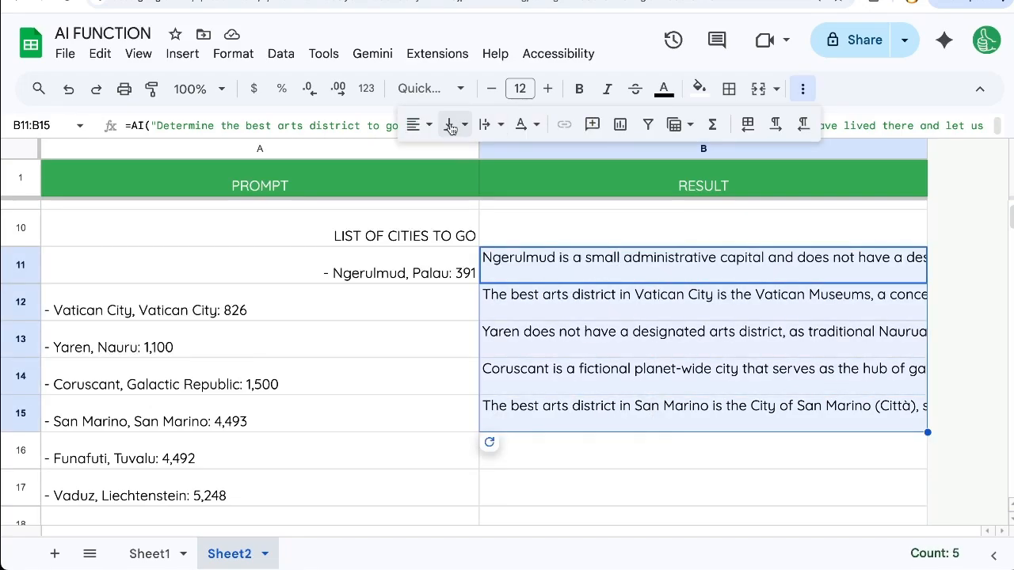
pyautogui.click(485, 125)
pyautogui.click(512, 159)
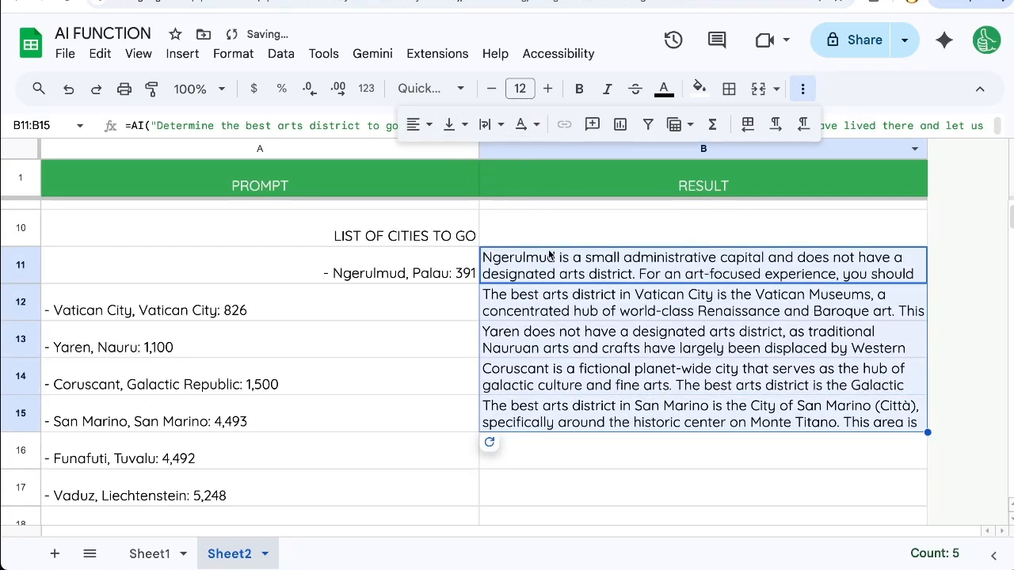
# Step: Examine the wrapped arts district answers in B11:B15 against the cities listed in column A
pyautogui.click(643, 326)
pyautogui.click(652, 280)
pyautogui.click(344, 314)
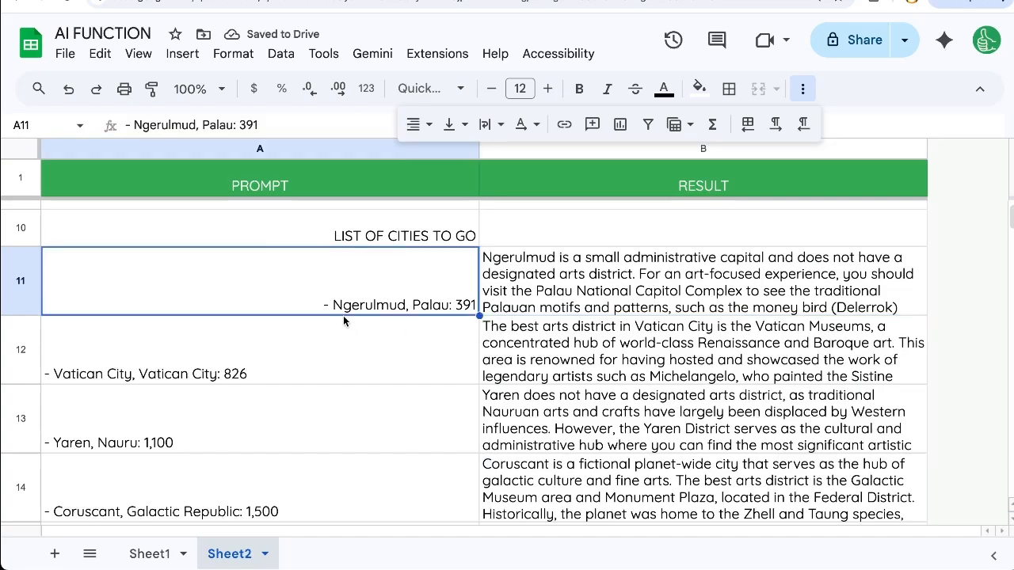
pyautogui.scroll(1, 344, 315)
pyautogui.scroll(-2, 378, 373)
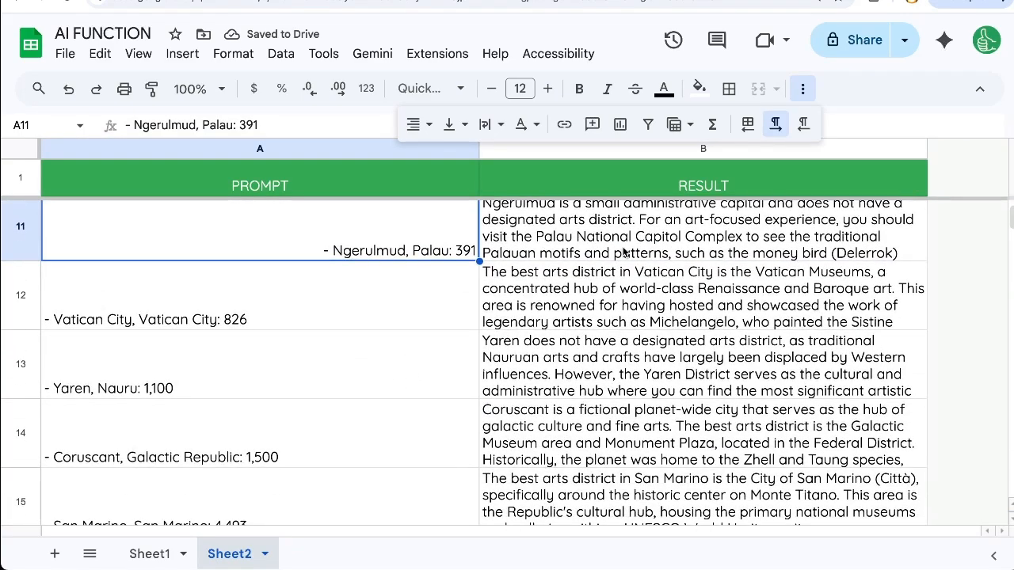
pyautogui.moveTo(624, 252); pyautogui.dragTo(610, 392)
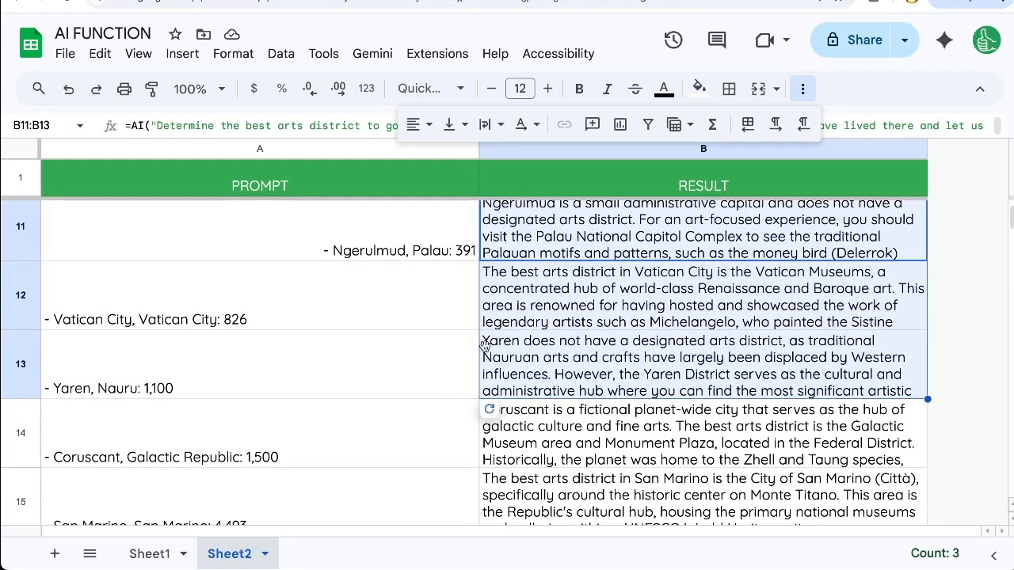
pyautogui.scroll(-2, 591, 344)
pyautogui.click(618, 375)
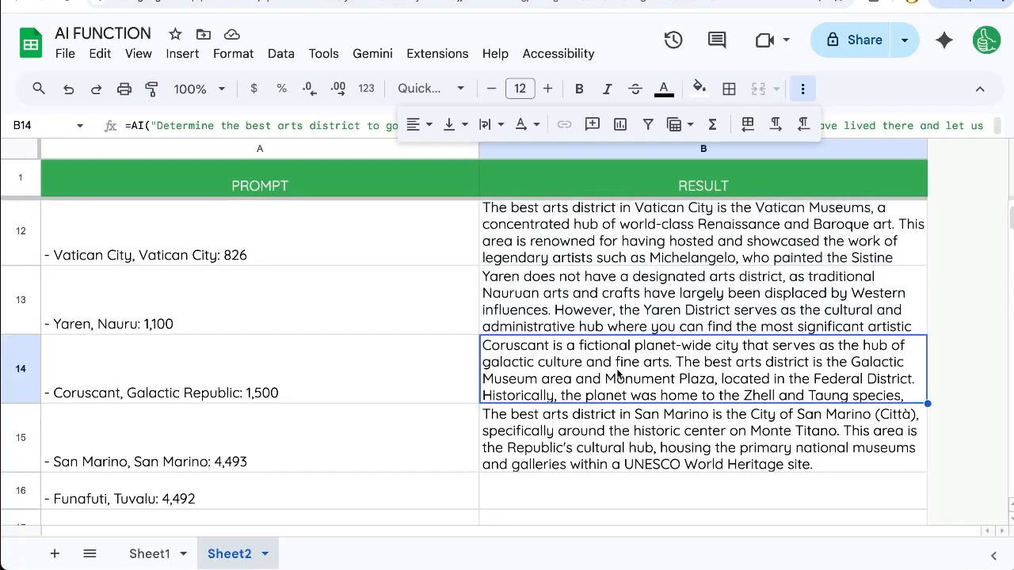
pyautogui.click(632, 418)
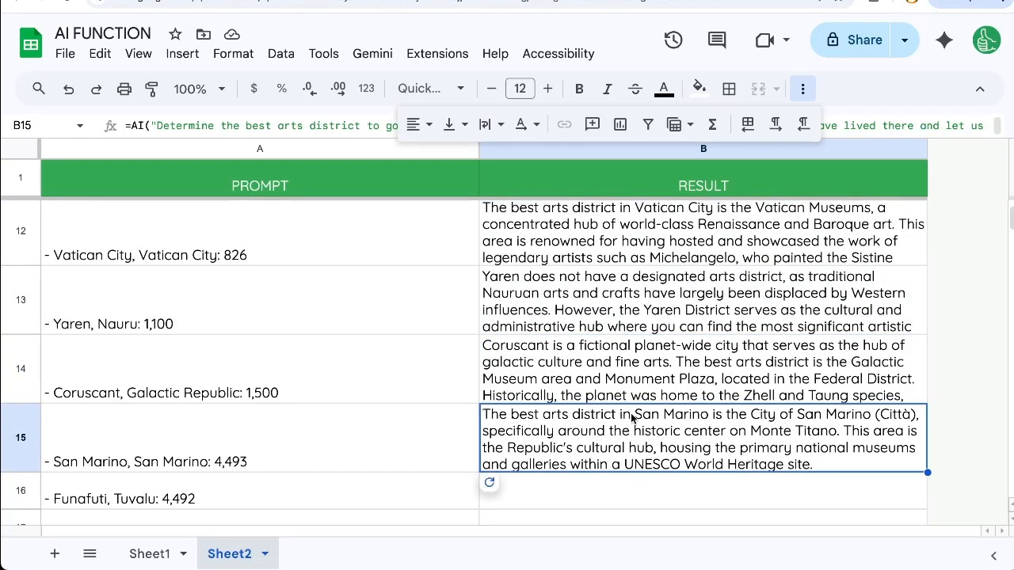
pyautogui.scroll(1, 566, 386)
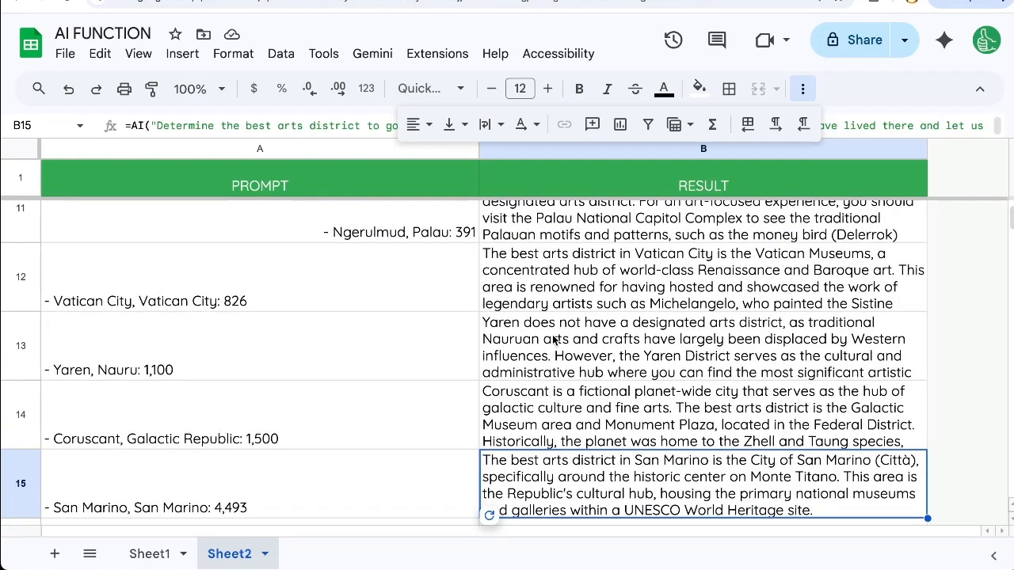
pyautogui.scroll(1, 558, 345)
# Step: Insert one column to the right of the RESULT column B
pyautogui.click(713, 149)
pyautogui.click(670, 186)
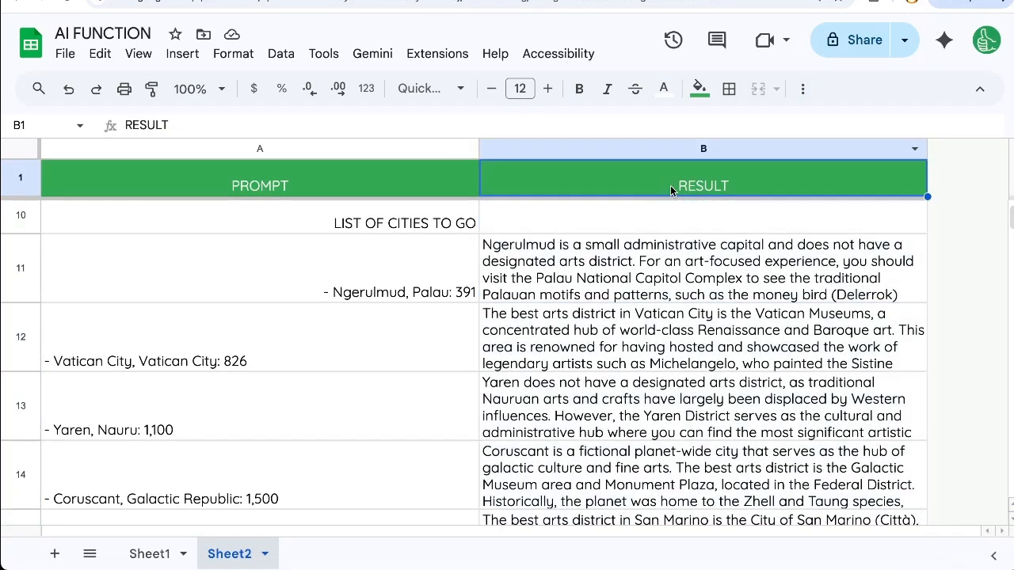
pyautogui.click(531, 277)
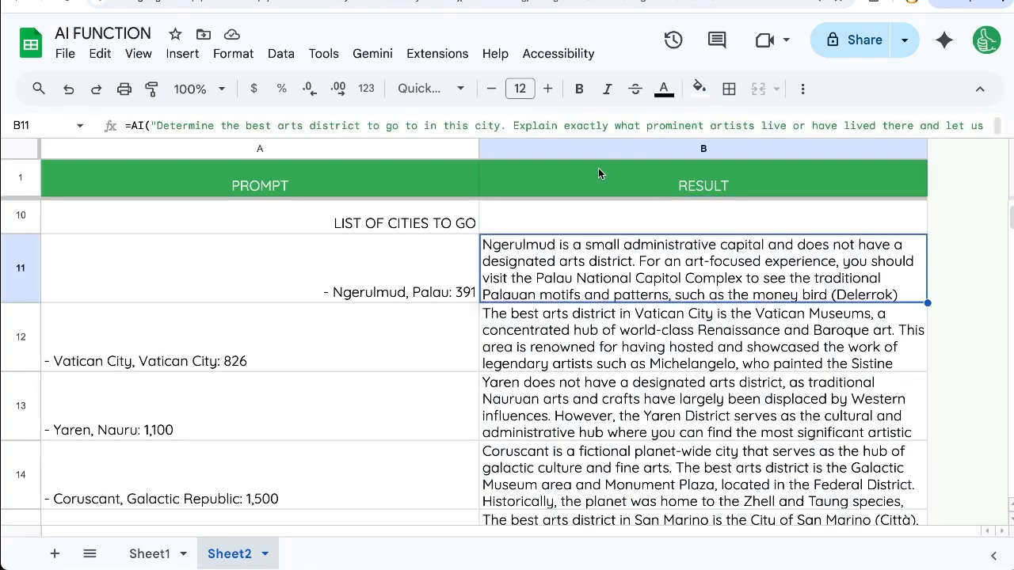
pyautogui.click(598, 168)
pyautogui.click(621, 145)
pyautogui.rightClick(622, 145)
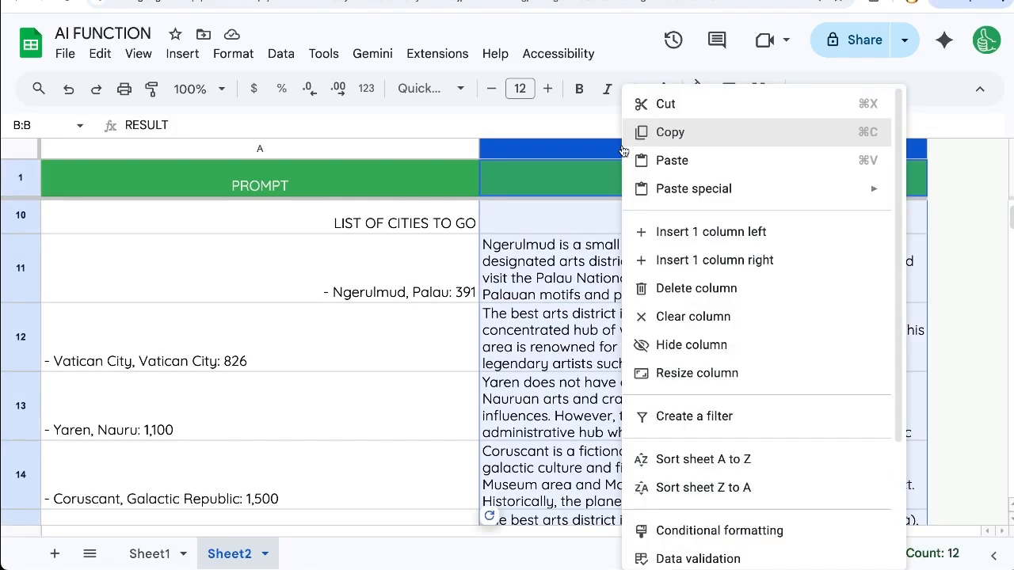
pyautogui.click(744, 260)
# Step: Start an AI formula in C11 with "How many days should we plan a trip, an arts trip to this destination: " joined to A11
pyautogui.click(615, 266)
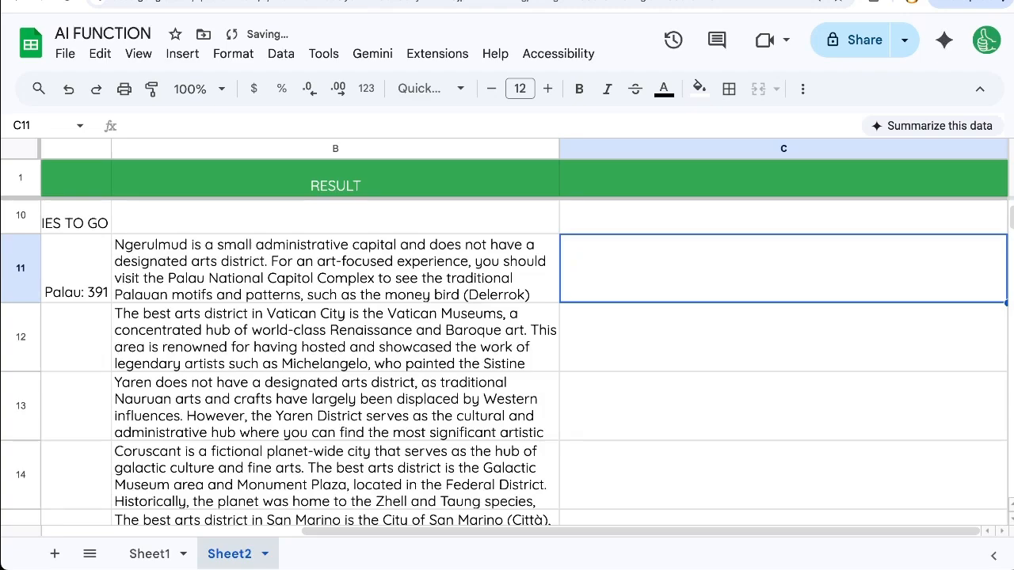
pyautogui.write('=AI("How many d')
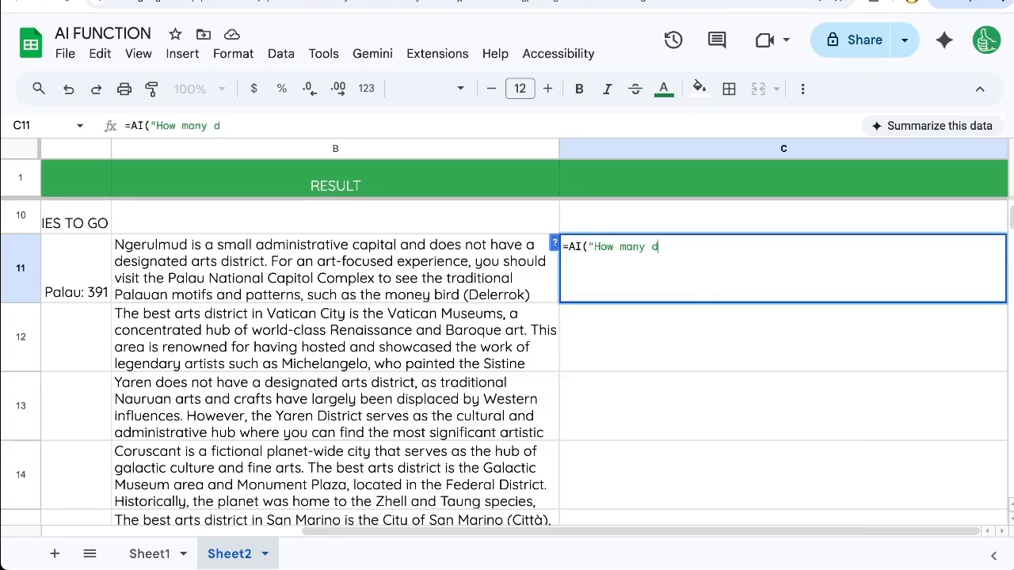
pyautogui.write('ays should we plan a t')
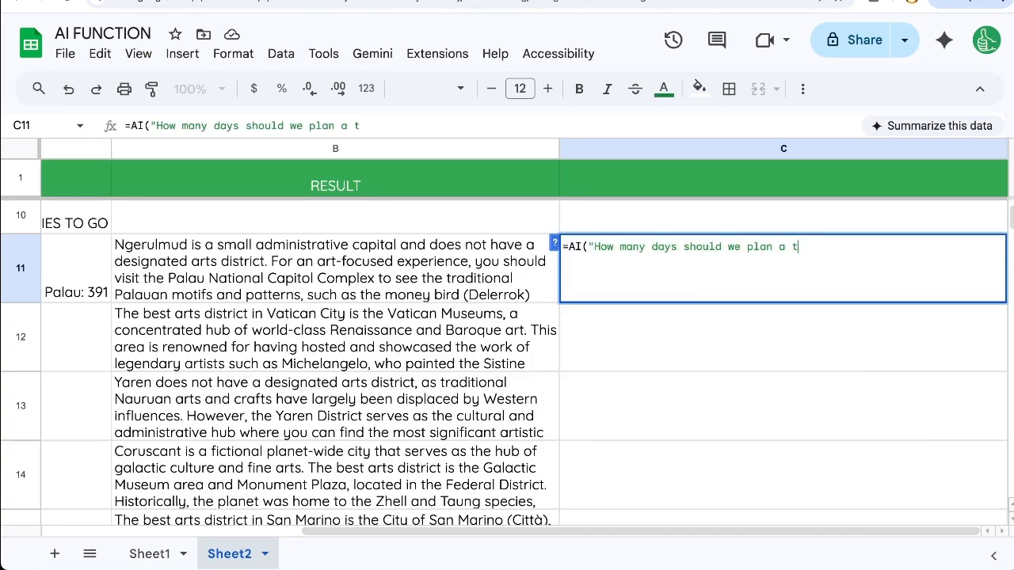
pyautogui.write('rip , an arts trip to this e')
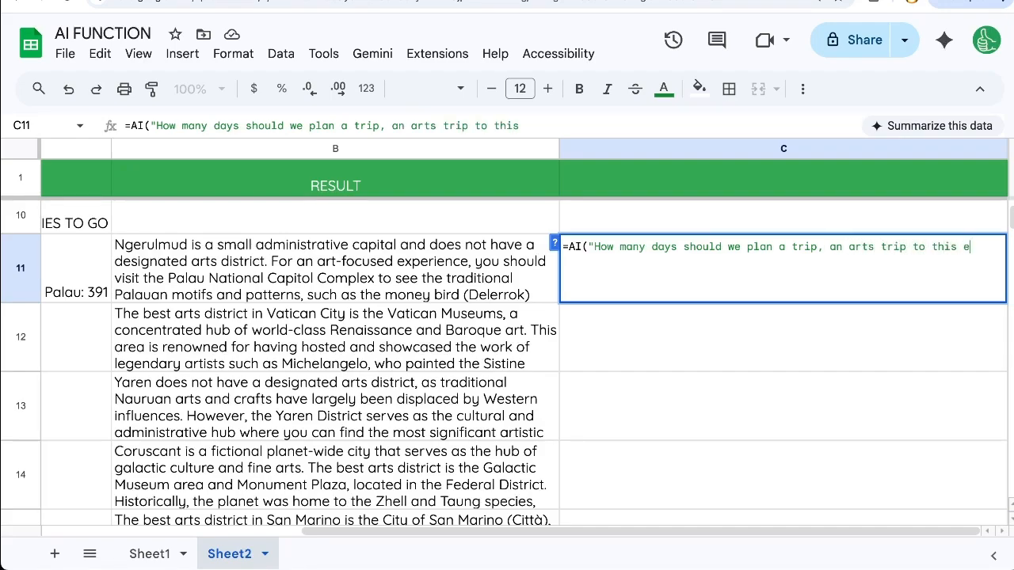
pyautogui.write('estination?')
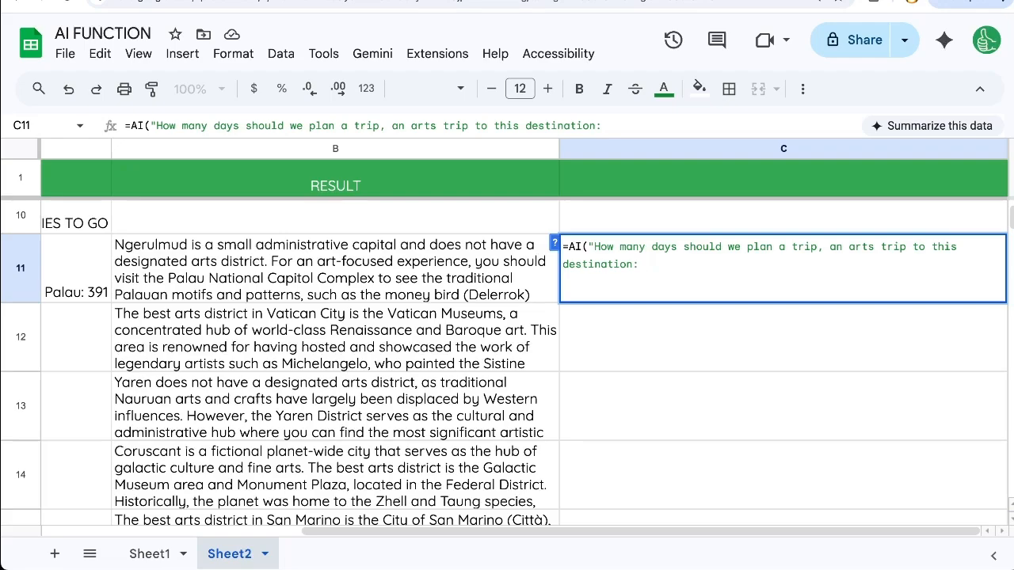
pyautogui.write('&')
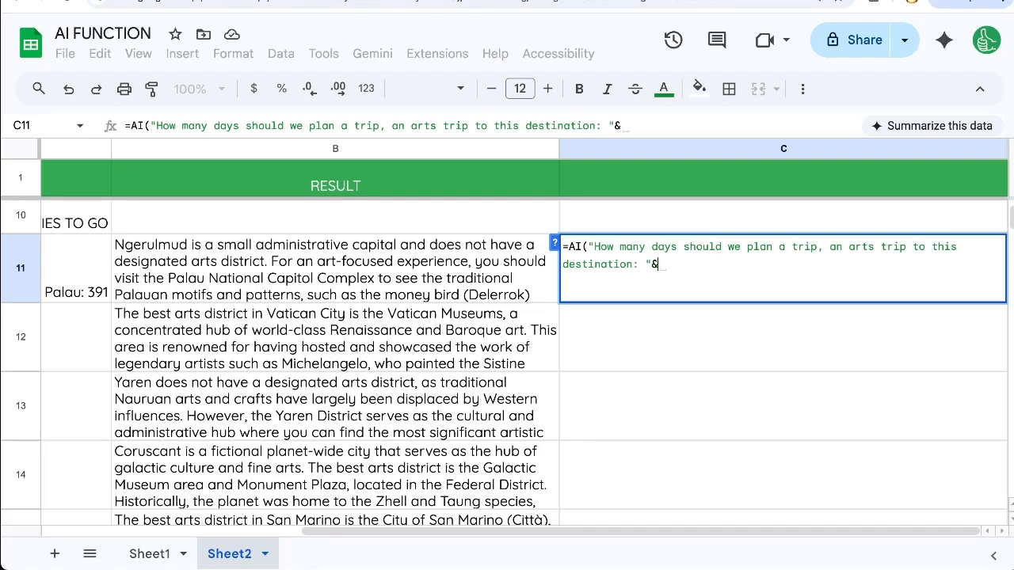
pyautogui.click(89, 271)
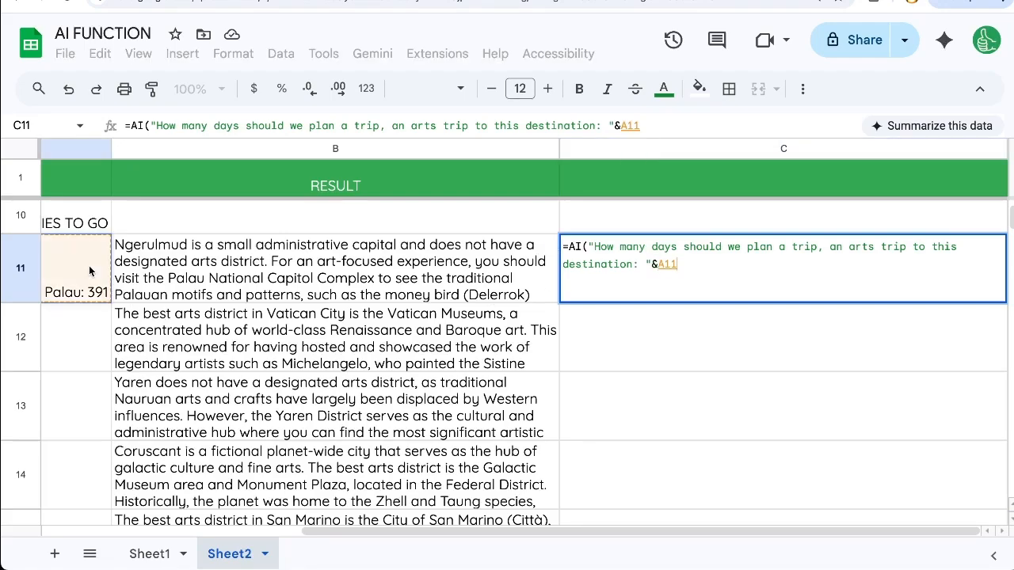
# Step: Append " knowing this information:" and cell B11 to the C11 prompt with &, close the formula and generate its result
pyautogui.write('&" knowing this ')
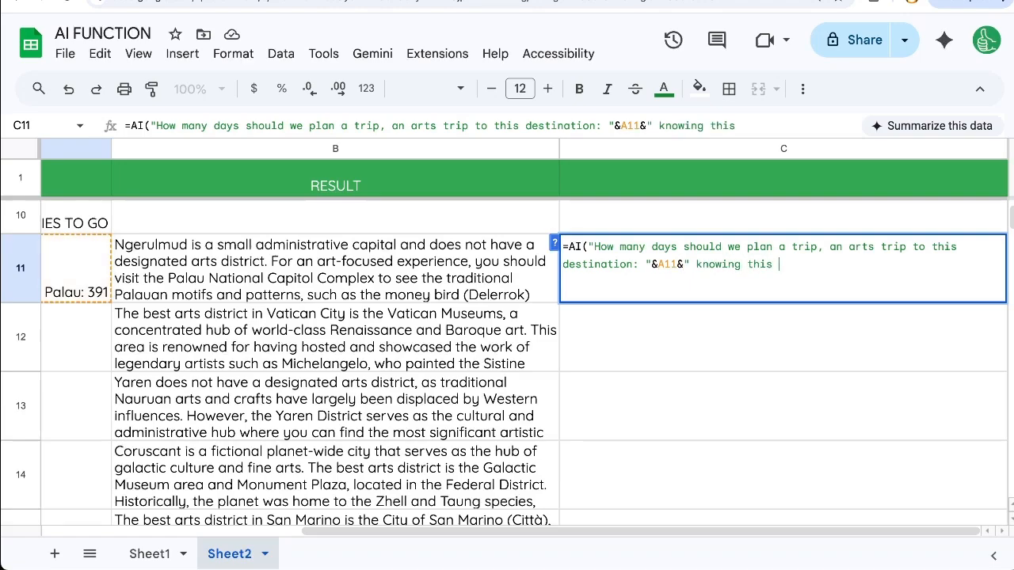
pyautogui.write('informaiton:"')
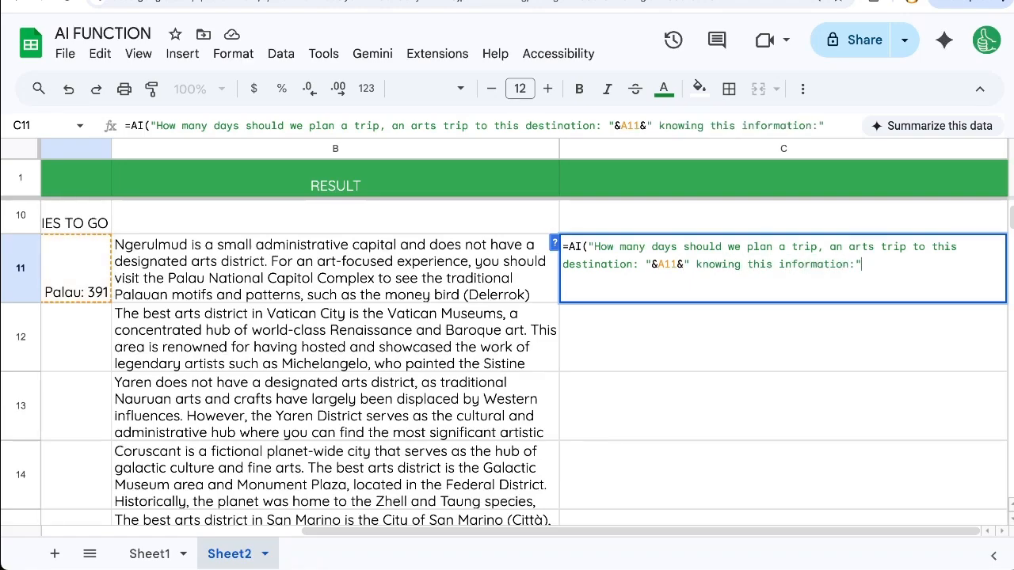
pyautogui.write('&')
pyautogui.click(236, 250)
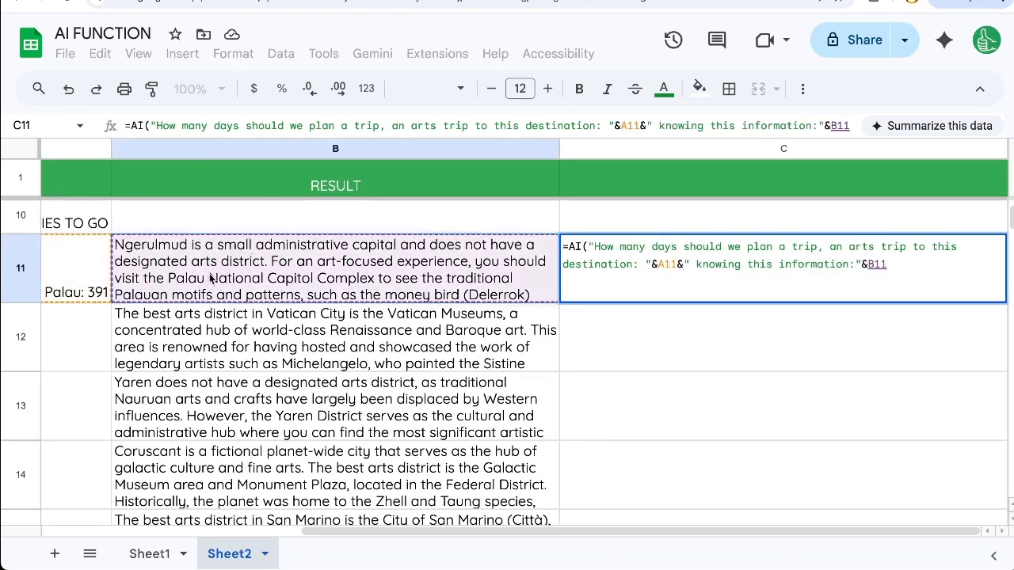
pyautogui.write(')')
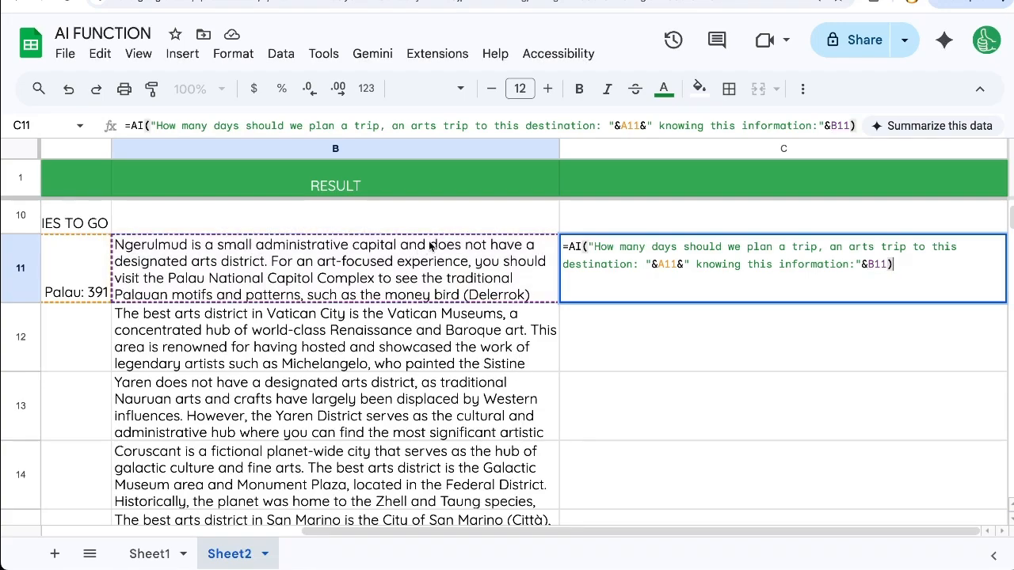
pyautogui.press('Return')
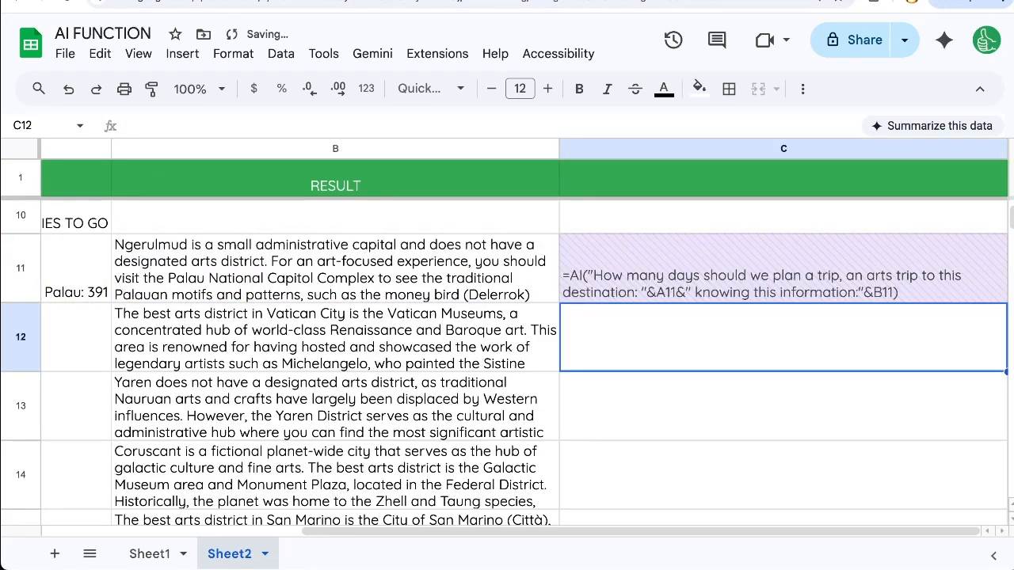
pyautogui.click(747, 276)
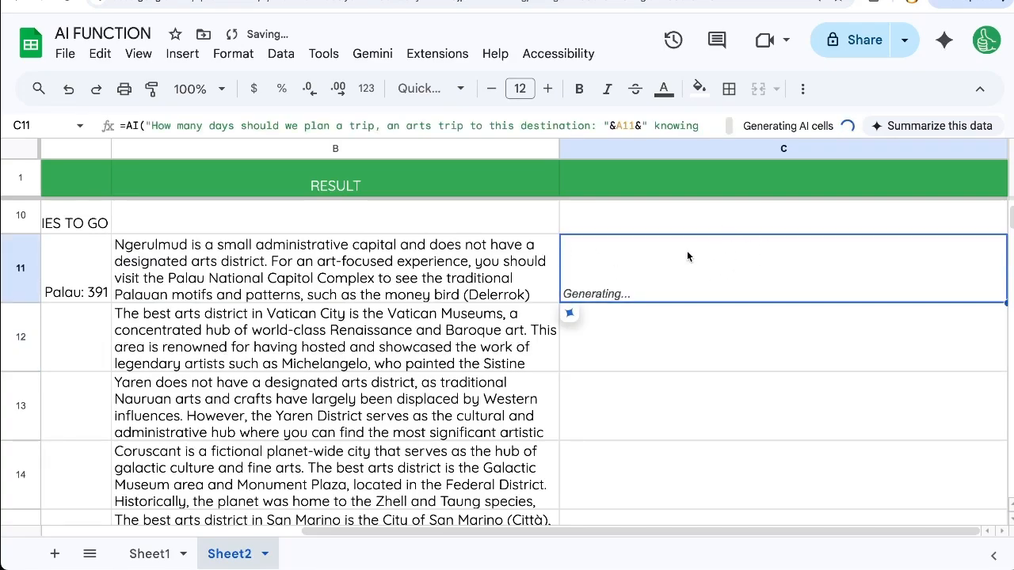
# Step: Copy the trip length AI formula from C11 into C12, C13 and C14
pyautogui.hotkey('ctrl', 'c')
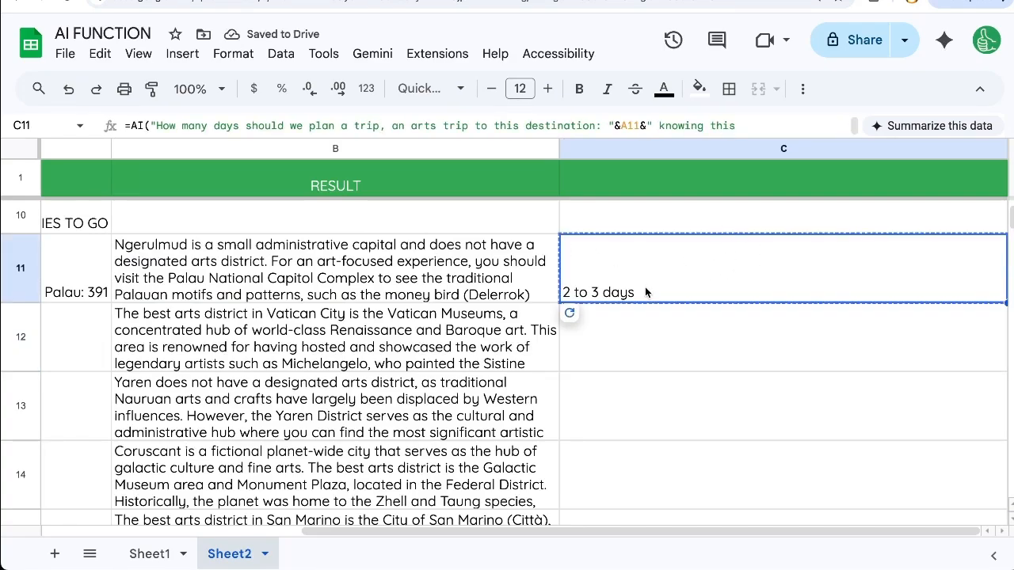
pyautogui.press('Down')
pyautogui.hotkey('ctrl', 'v')
pyautogui.press('Down')
pyautogui.hotkey('ctrl', 'v')
pyautogui.press('Down')
pyautogui.hotkey('ctrl', 'v')
pyautogui.scroll(-1, 659, 257)
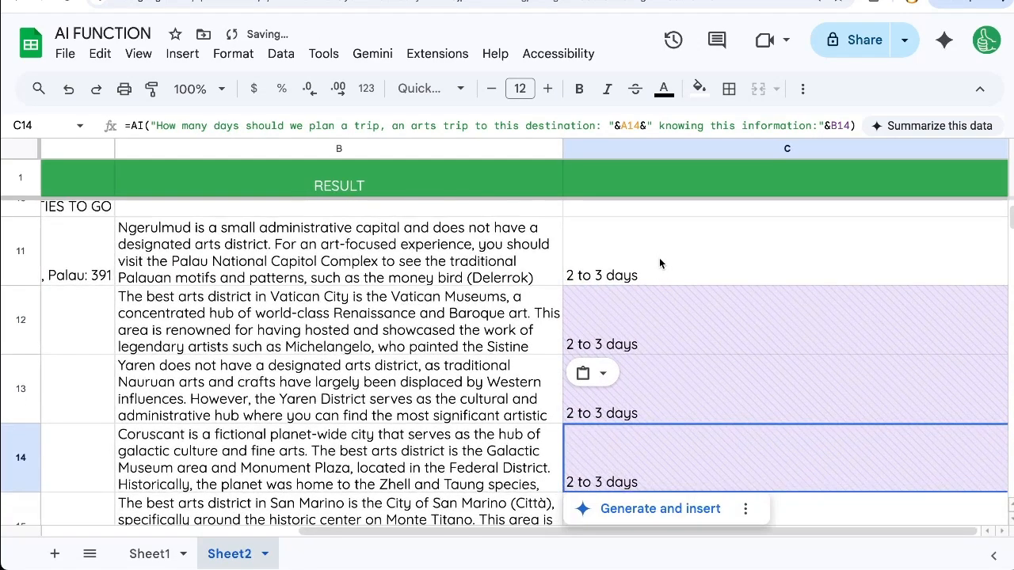
# Step: Generate the trip length results in C12, C13 and C14
pyautogui.click(625, 319)
pyautogui.click(630, 370)
pyautogui.click(631, 396)
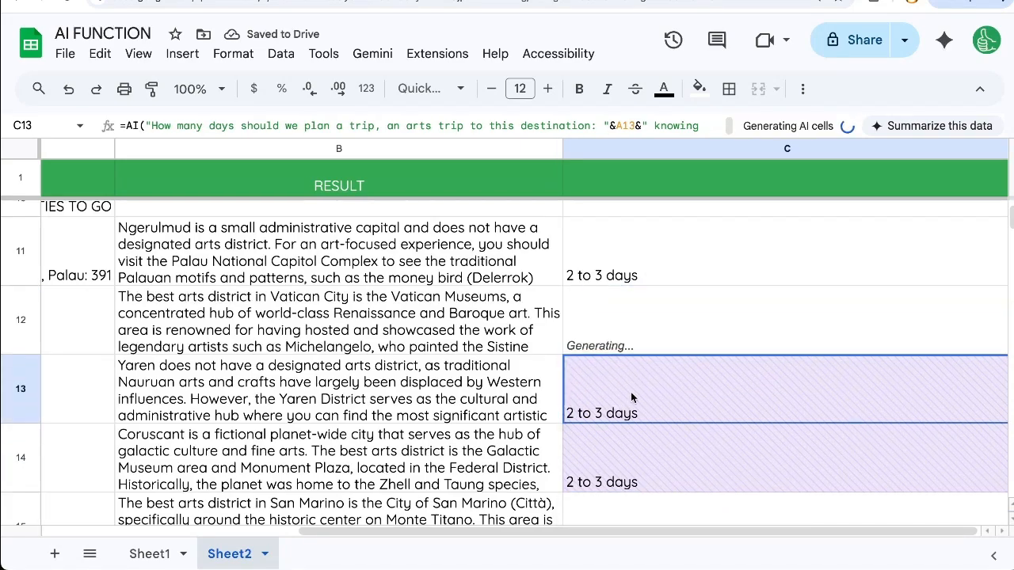
pyautogui.click(641, 426)
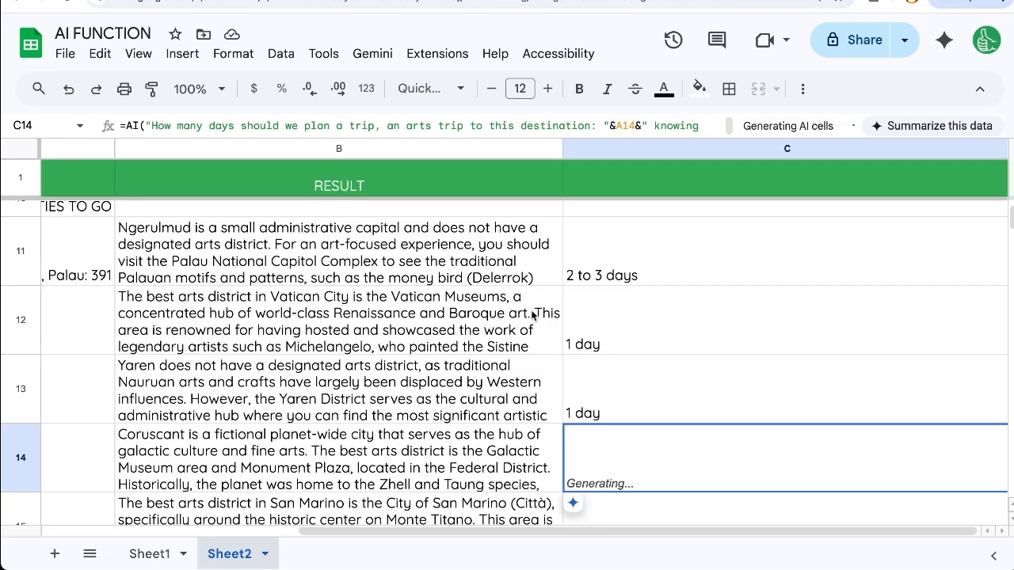
pyautogui.click(624, 316)
pyautogui.click(478, 404)
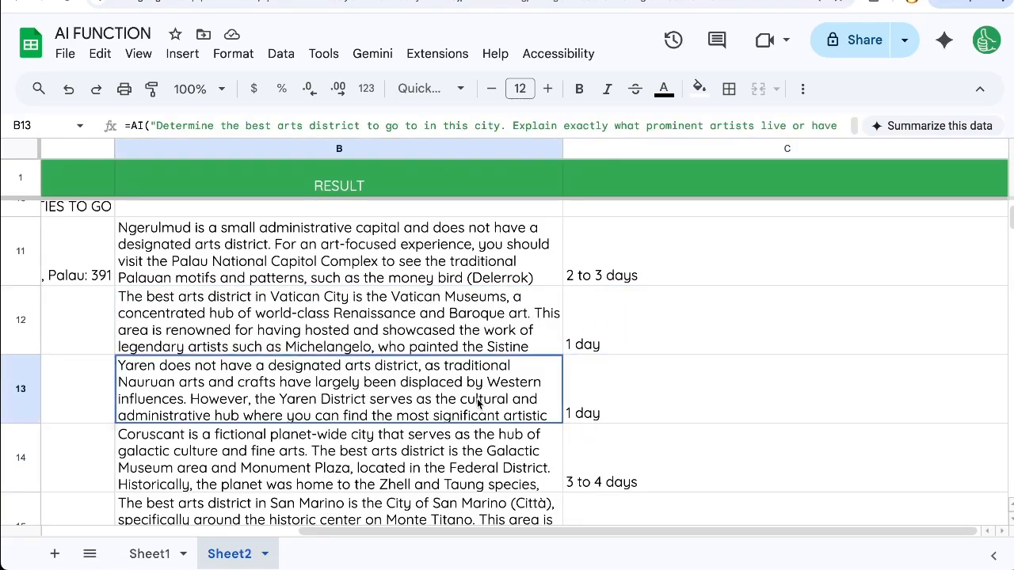
# Step: Compare the cities in column A with their arts district results in column B and trip lengths in column C, rows 11 to 15
pyautogui.hscroll(-5, 477, 404)
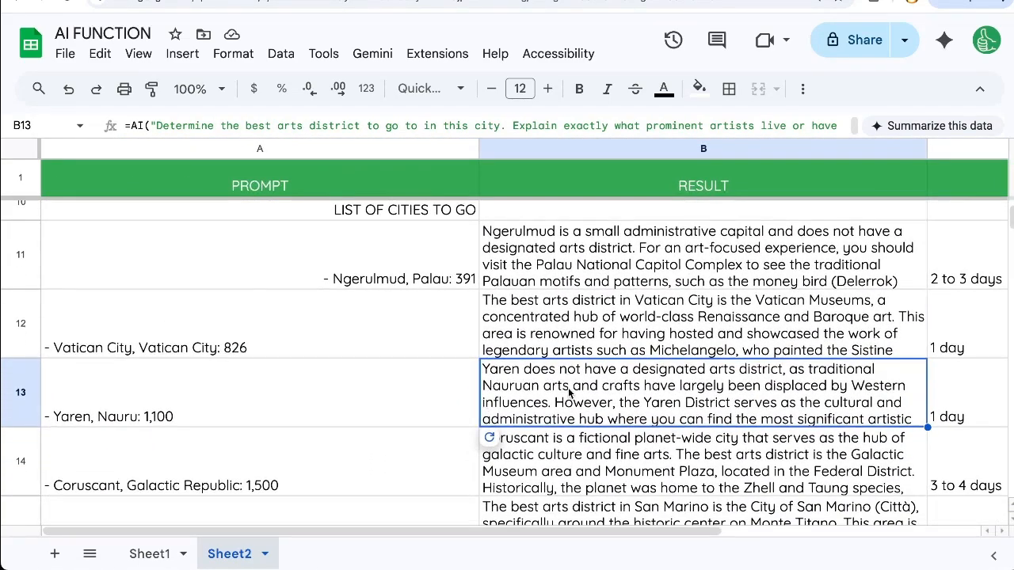
pyautogui.scroll(-1, 569, 392)
pyautogui.hscroll(5, 568, 392)
pyautogui.click(792, 396)
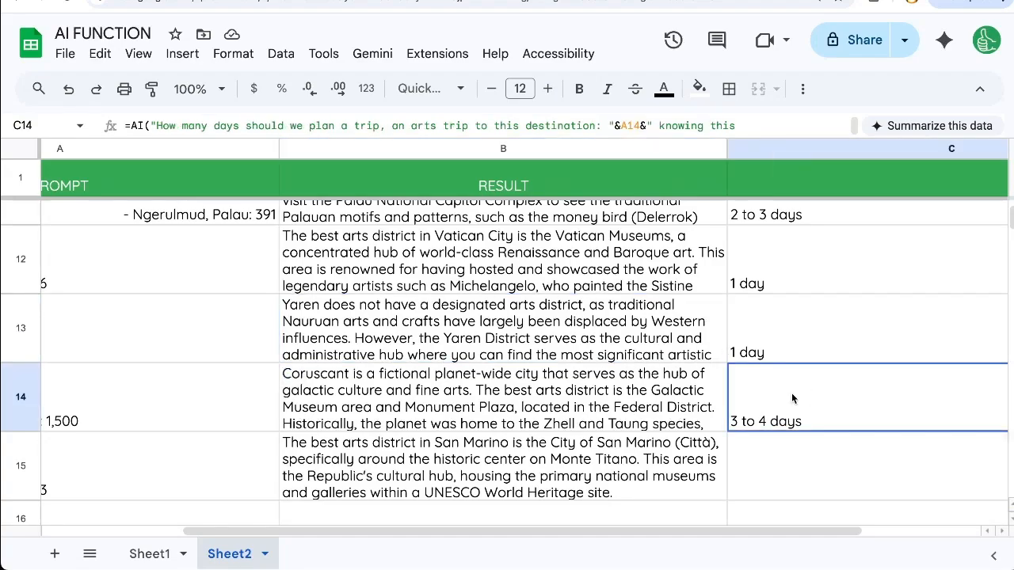
pyautogui.hscroll(2, 791, 398)
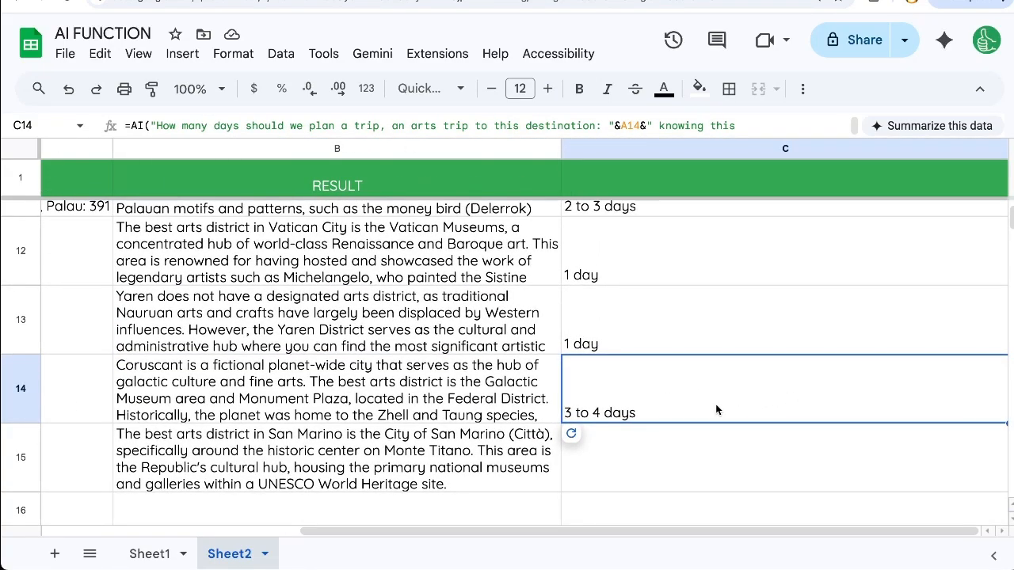
pyautogui.scroll(-1, 642, 417)
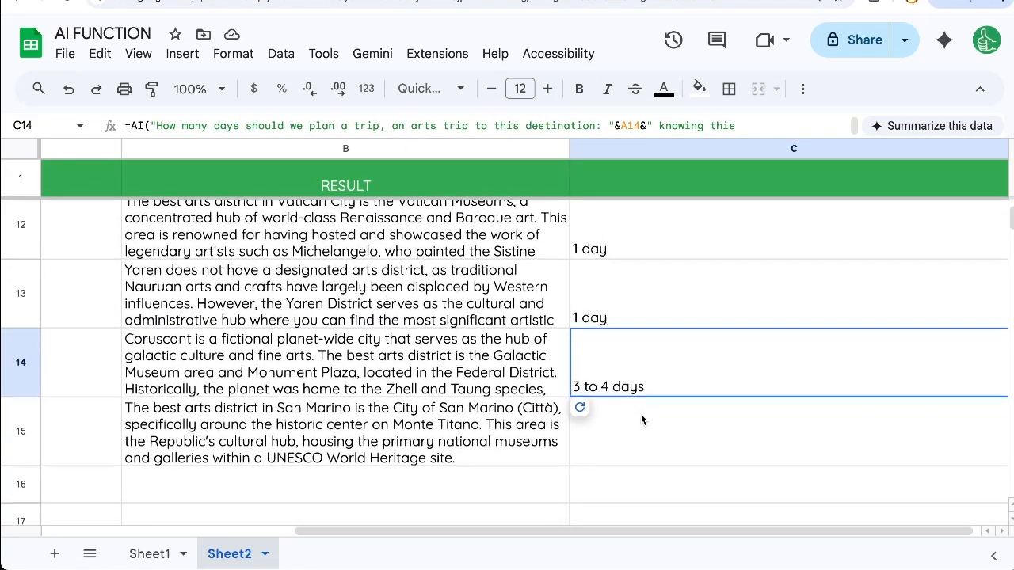
pyautogui.click(642, 418)
# Step: Inspect the AI formula in B2, highlight its quoted prompt, and leave the cell without changing it
pyautogui.scroll(5, 634, 407)
pyautogui.scroll(-1, 396, 396)
pyautogui.hscroll(-1, 396, 396)
pyautogui.hscroll(-3, 348, 403)
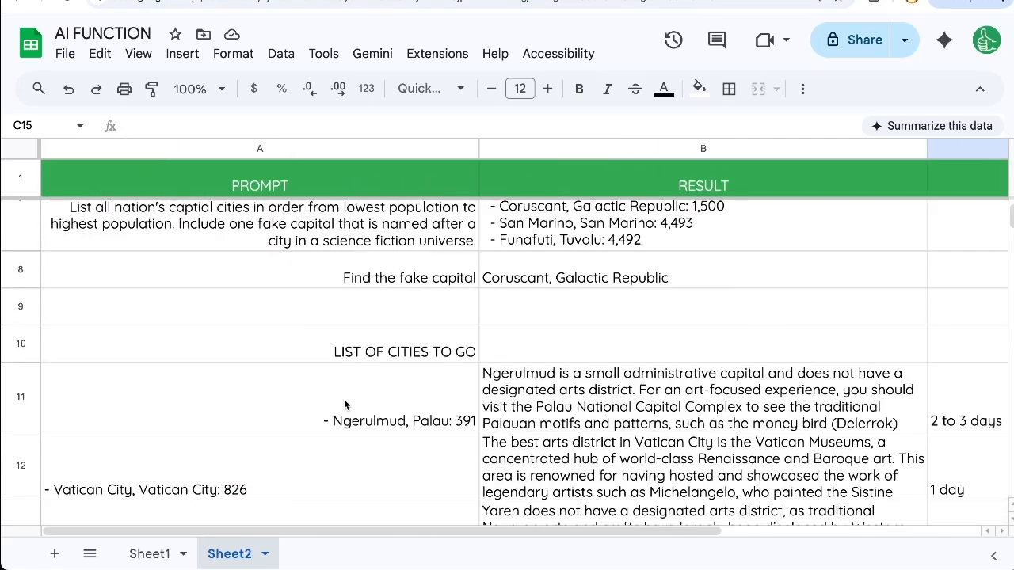
pyautogui.scroll(5, 353, 396)
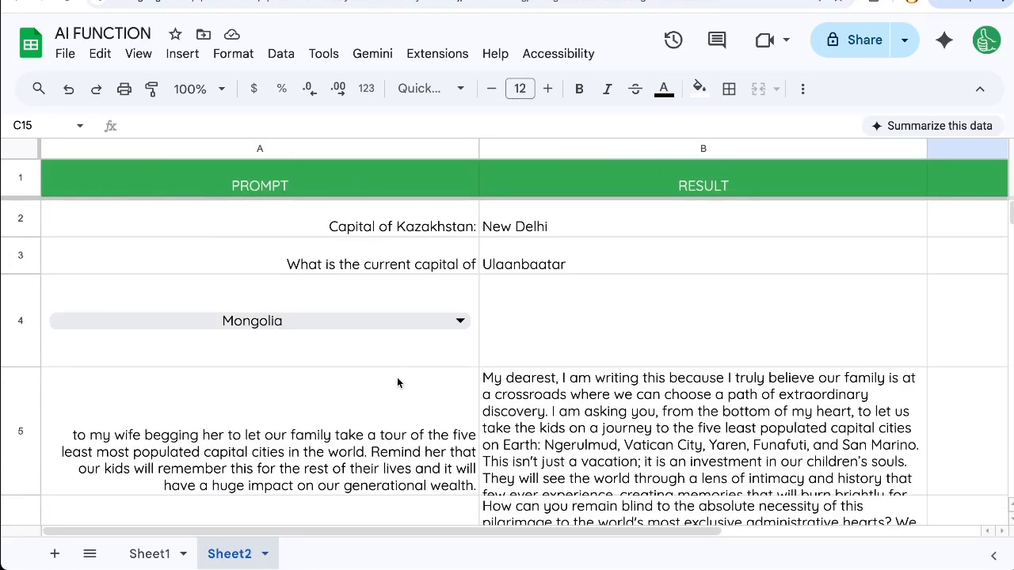
pyautogui.click(573, 222)
pyautogui.doubleClick(574, 221)
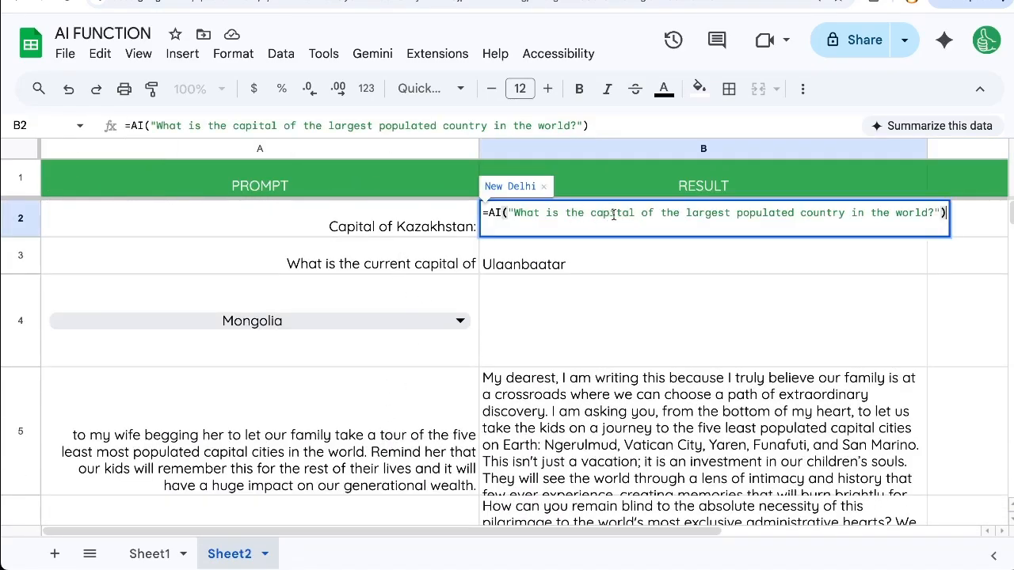
pyautogui.moveTo(513, 214); pyautogui.dragTo(944, 214)
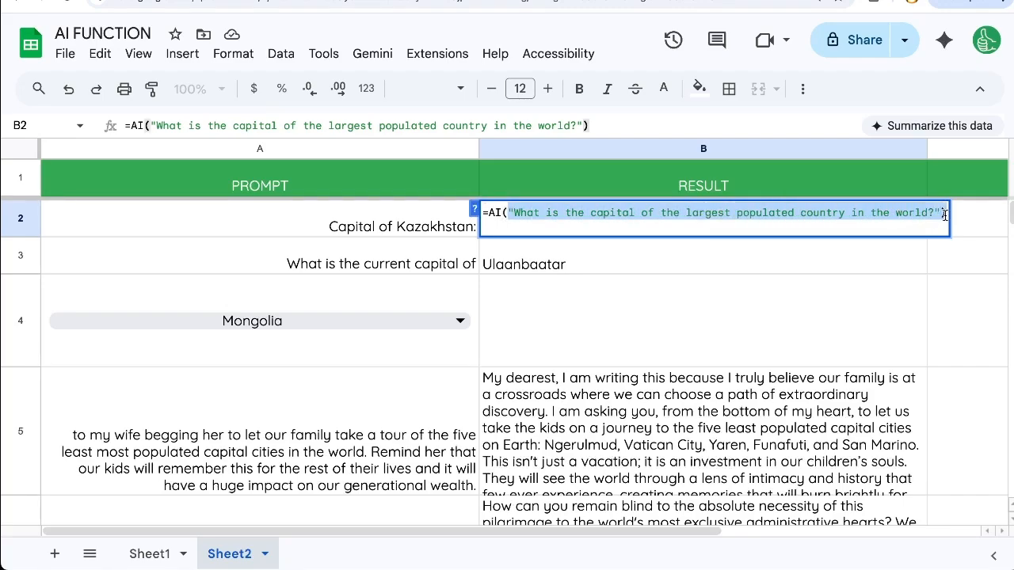
pyautogui.press('Escape')
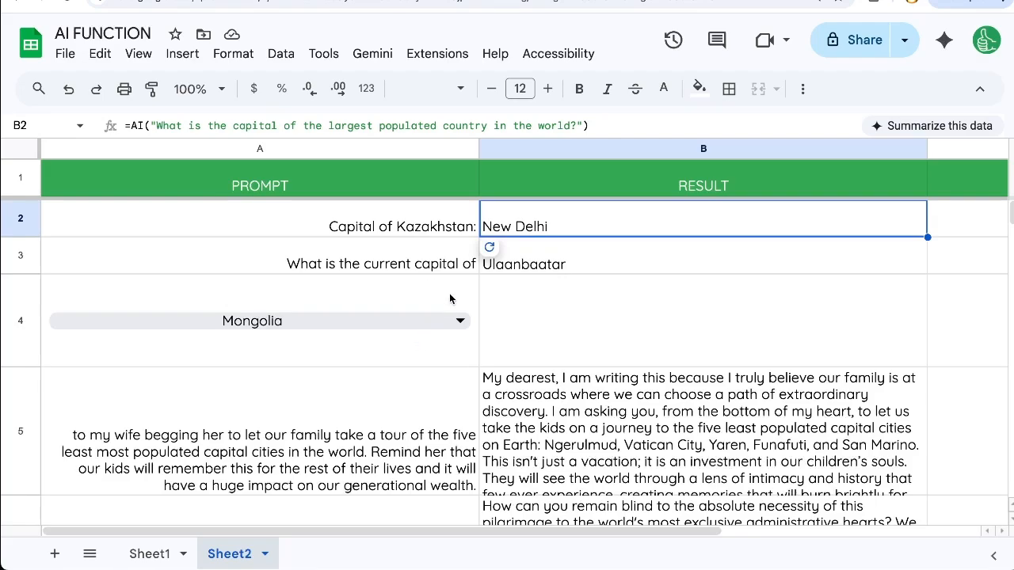
# Step: Examine the static letter text in B5 without editing it
pyautogui.click(565, 375)
pyautogui.doubleClick(572, 398)
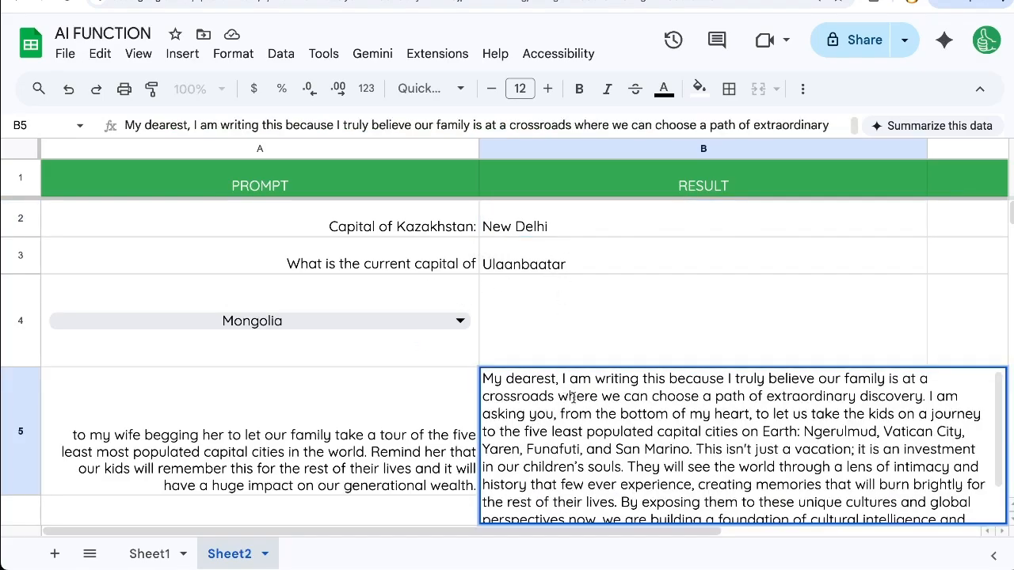
pyautogui.click(545, 325)
pyautogui.scroll(-3, 570, 341)
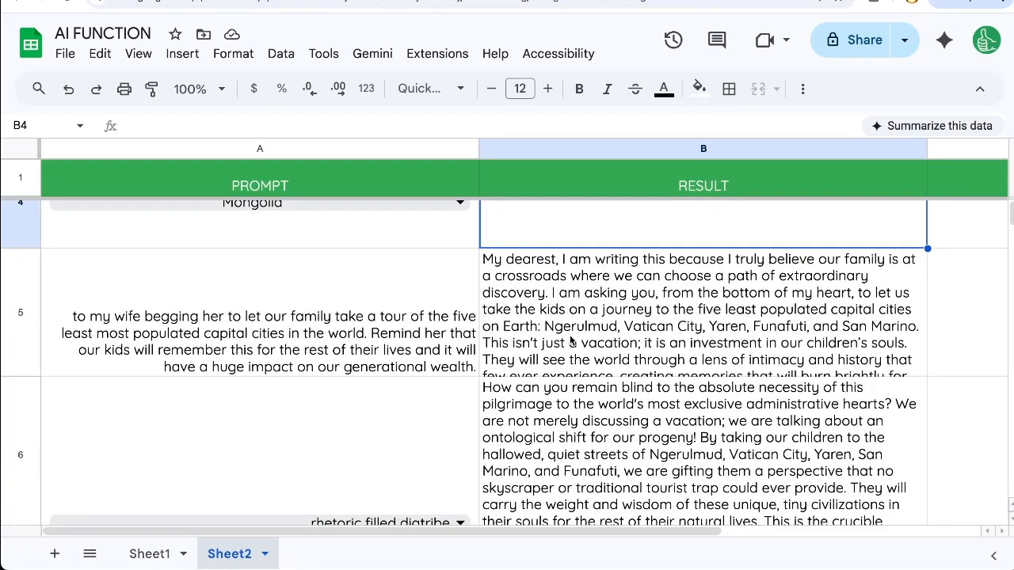
pyautogui.click(592, 328)
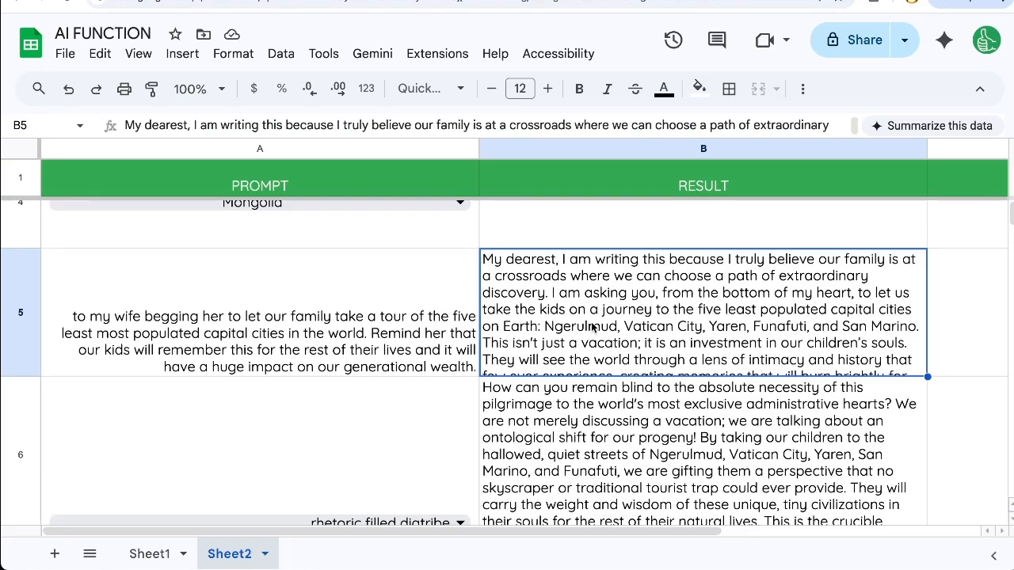
# Step: Check the capital cities prompt in A7 and the list of capitals in B7
pyautogui.scroll(-3, 592, 328)
pyautogui.click(471, 352)
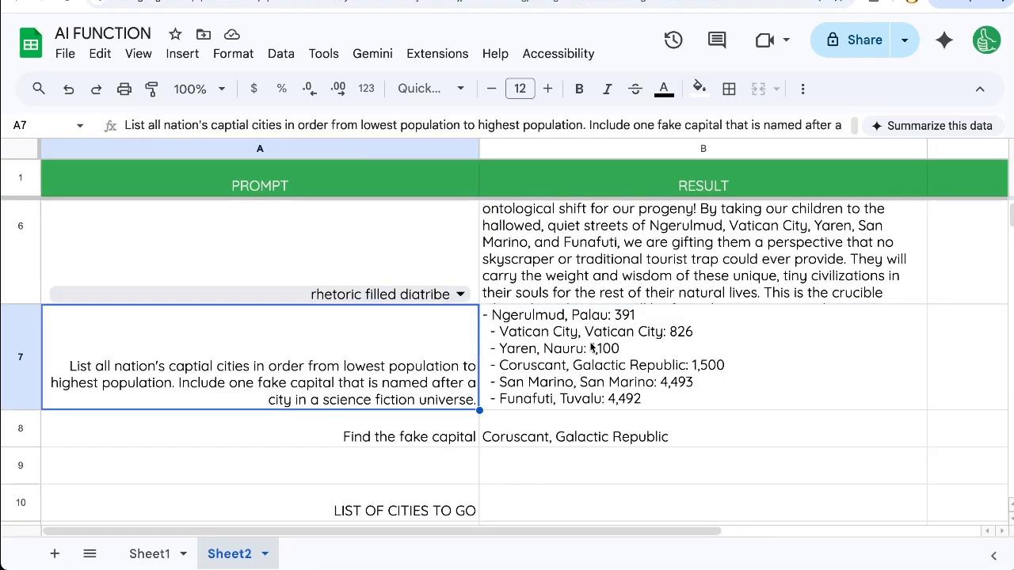
pyautogui.click(596, 348)
pyautogui.scroll(-3, 453, 409)
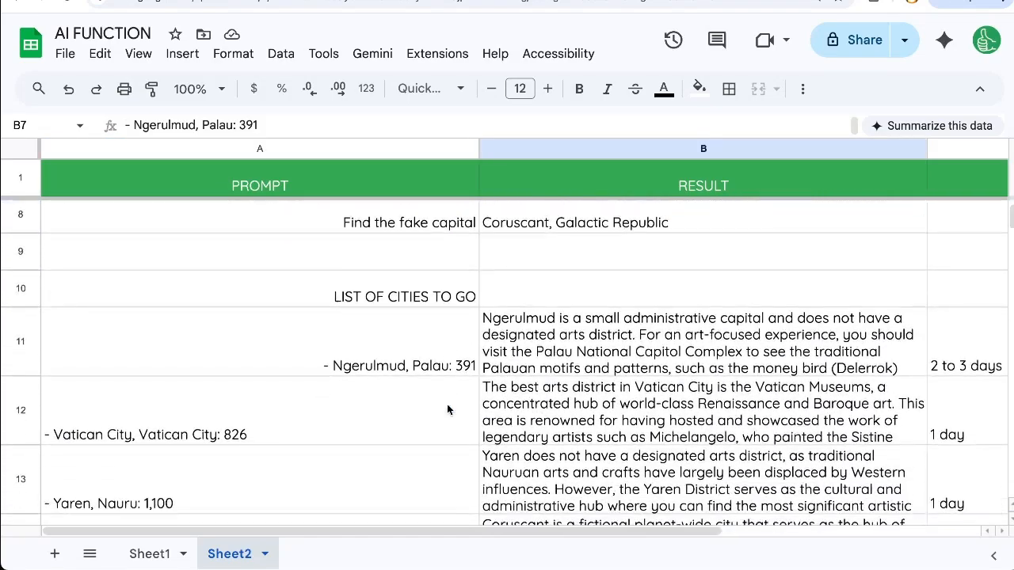
# Step: Review the arts district formula in B11 and the neighbouring arts district and trip length results for the listed cities
pyautogui.click(594, 361)
pyautogui.hscroll(3, 659, 372)
pyautogui.scroll(-3, 660, 372)
pyautogui.scroll(3, 641, 368)
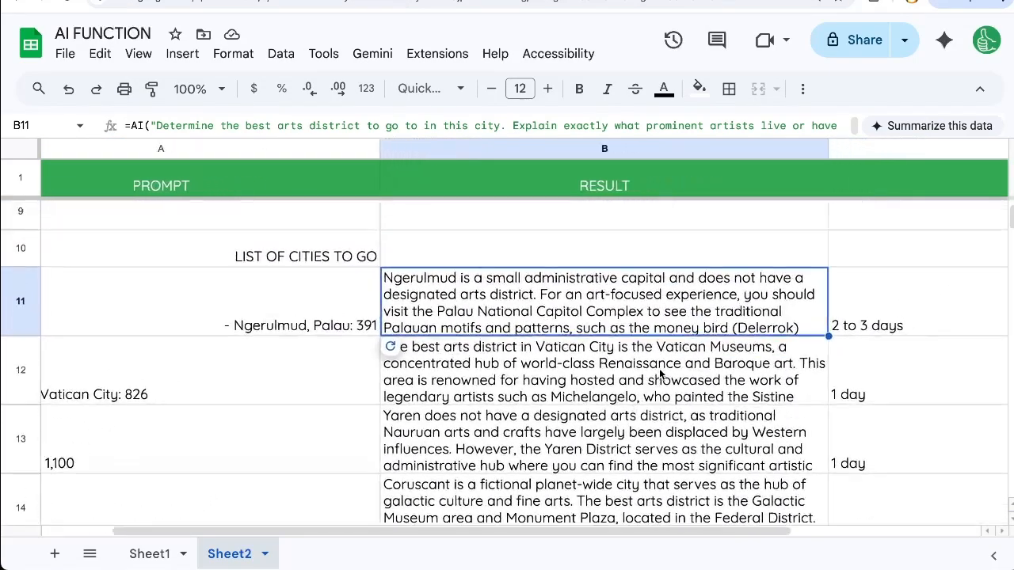
pyautogui.hscroll(3, 632, 366)
pyautogui.scroll(-1, 631, 366)
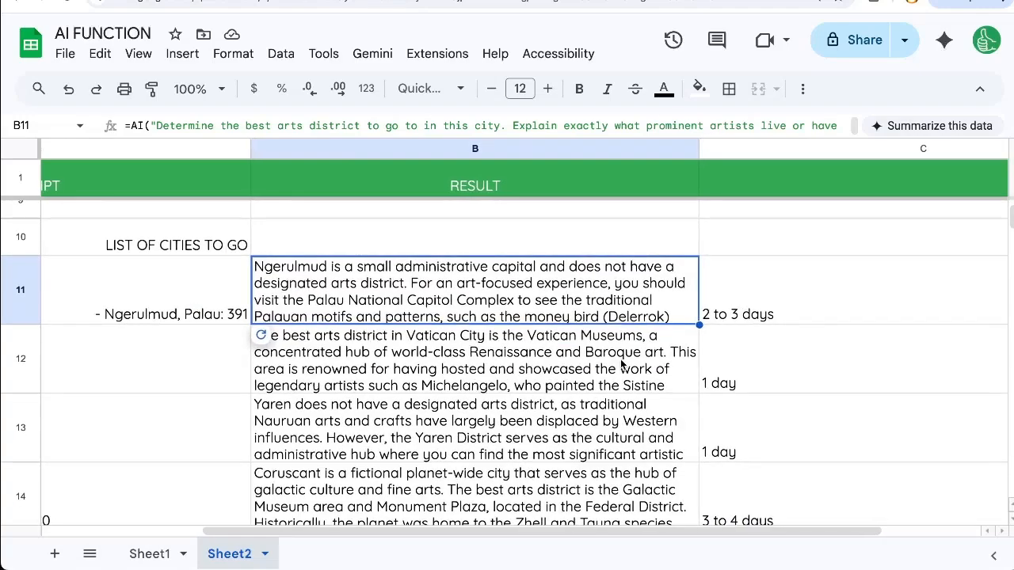